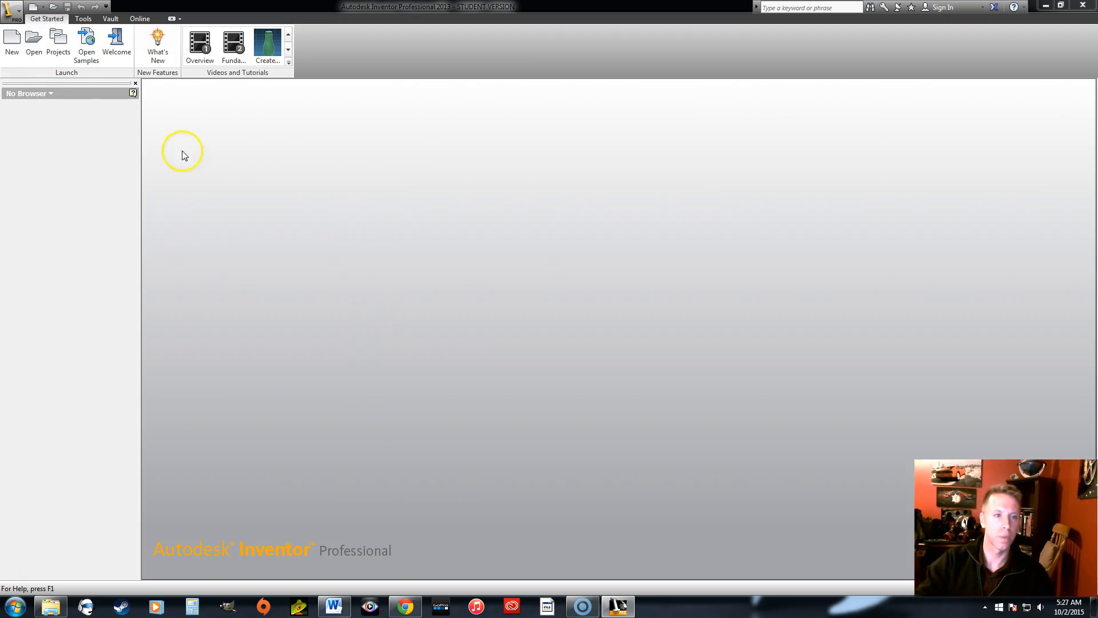
Create a new part file and start a 2D sketch on the horizontal XZ origin plane
{"action": "left_click", "coordinate": [12, 41]}
{"action": "left_click", "coordinate": [530, 211]}
{"action": "left_click", "coordinate": [720, 467]}
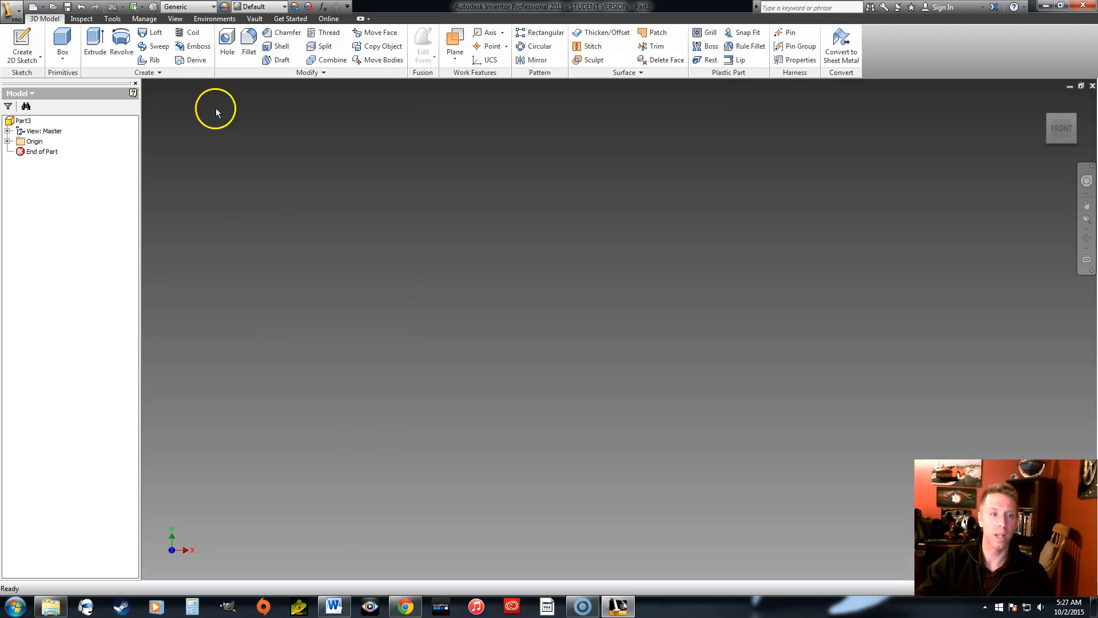
{"action": "left_click", "coordinate": [15, 39]}
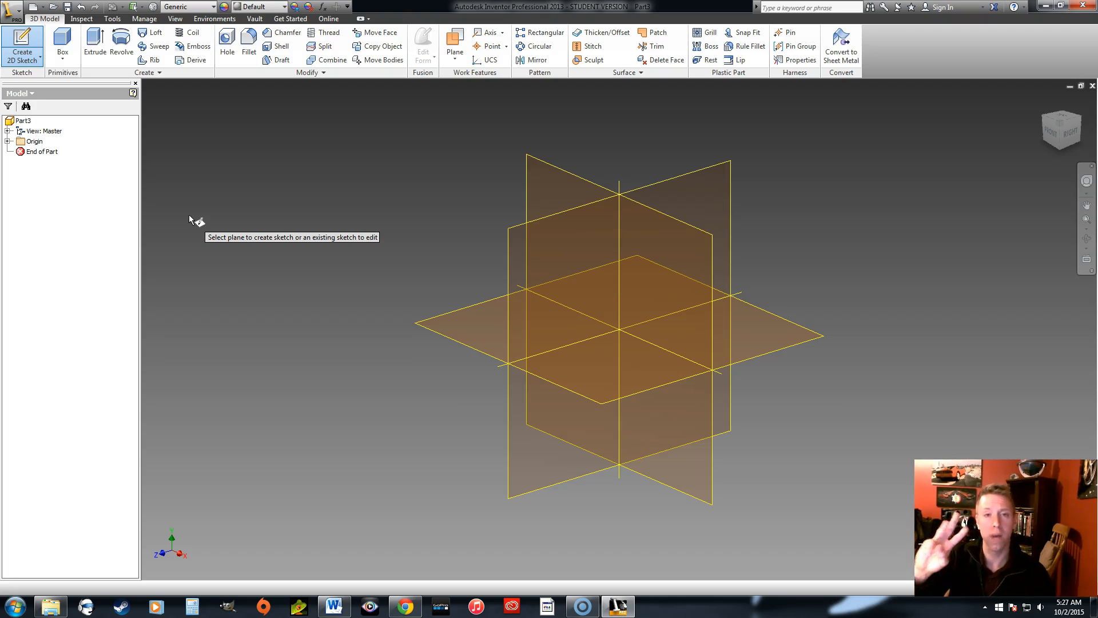
{"action": "left_click", "coordinate": [223, 217]}
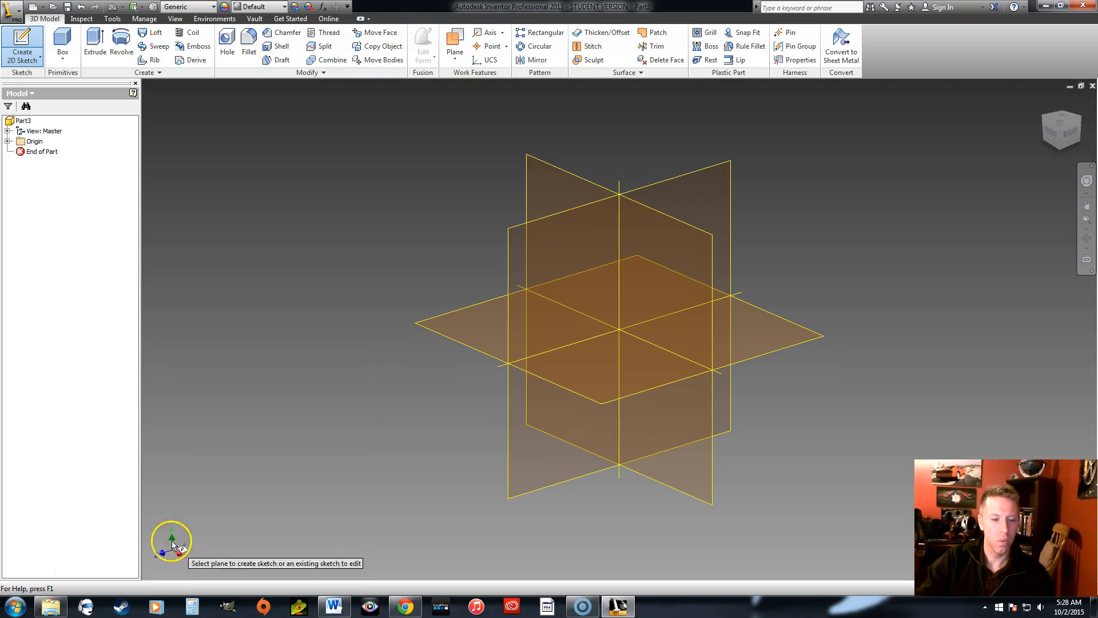
{"action": "left_click", "coordinate": [487, 319]}
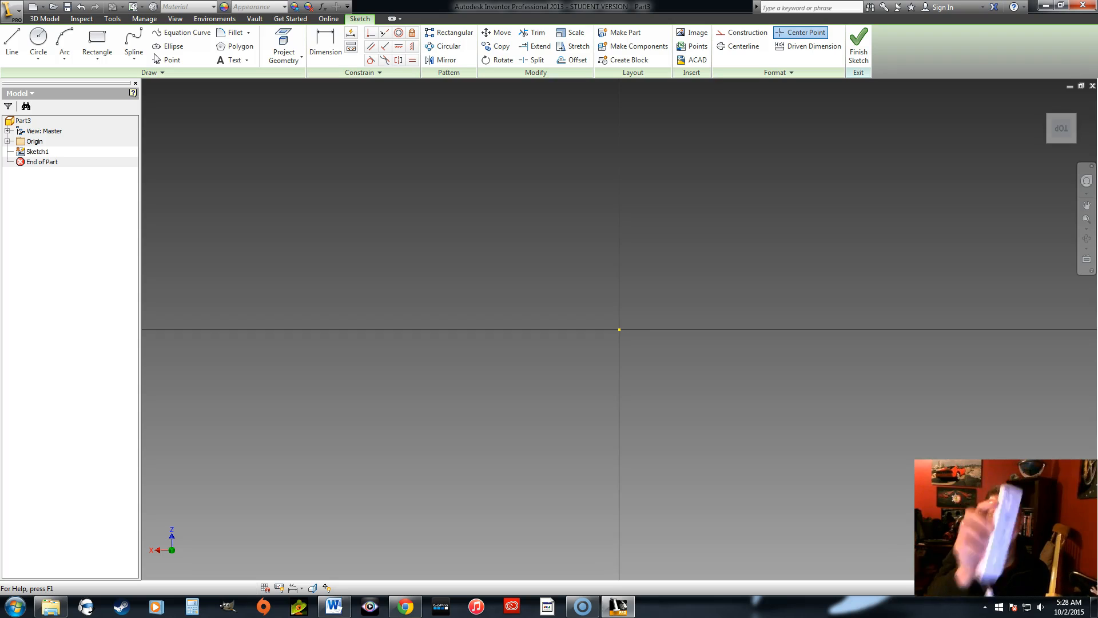
Sketch a two-point rectangle 6 in long and about 0.32 in high around the origin
{"action": "left_click", "coordinate": [95, 39]}
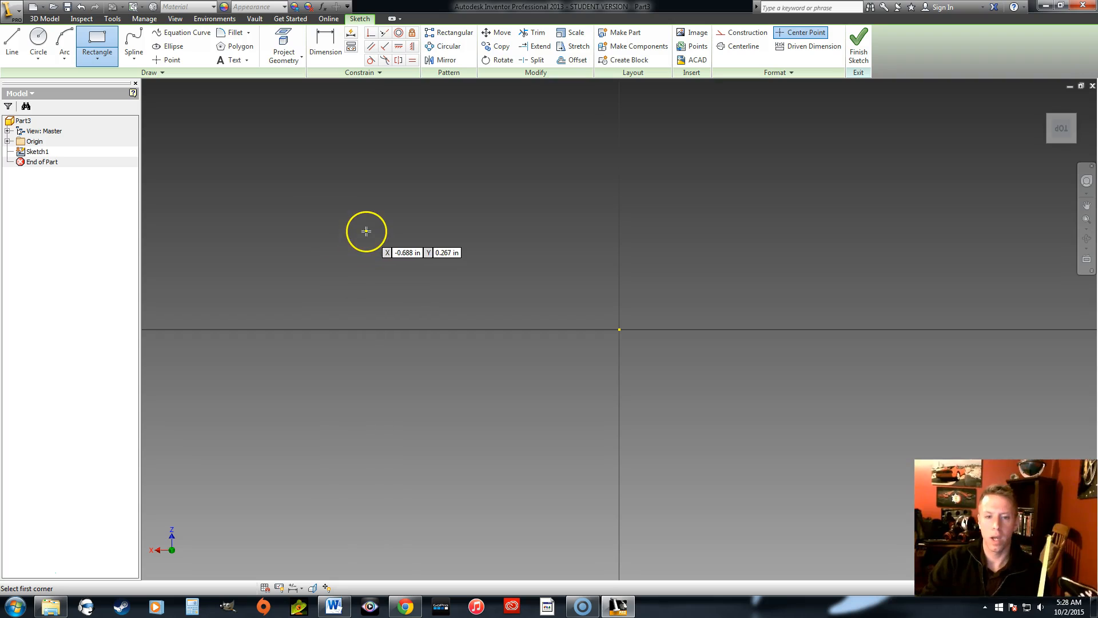
{"action": "left_click", "coordinate": [353, 227]}
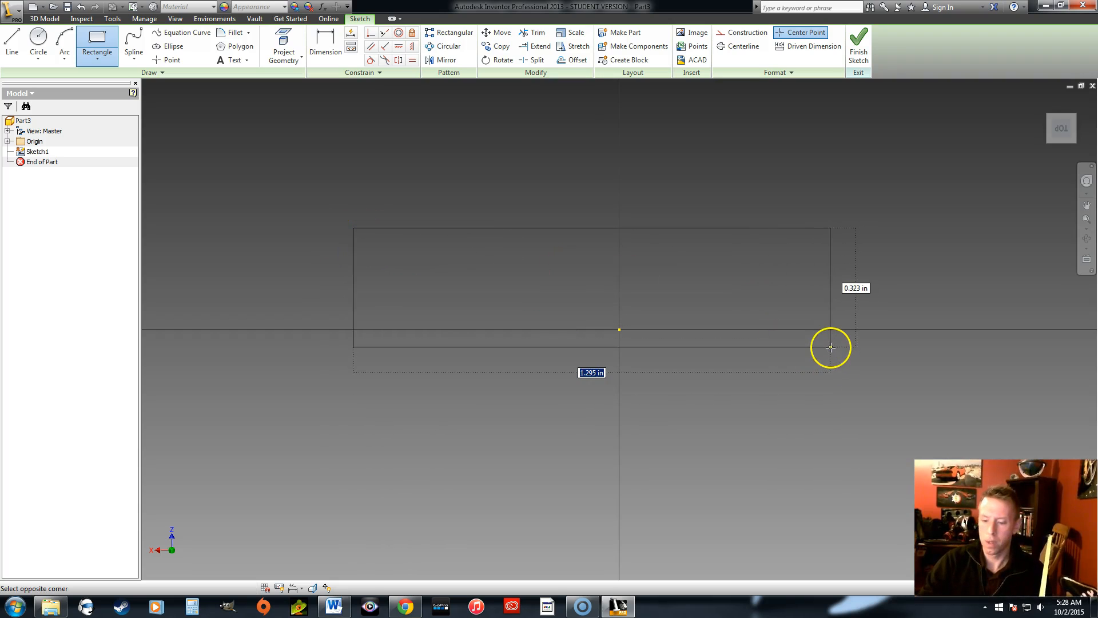
{"action": "type", "text": "6"}
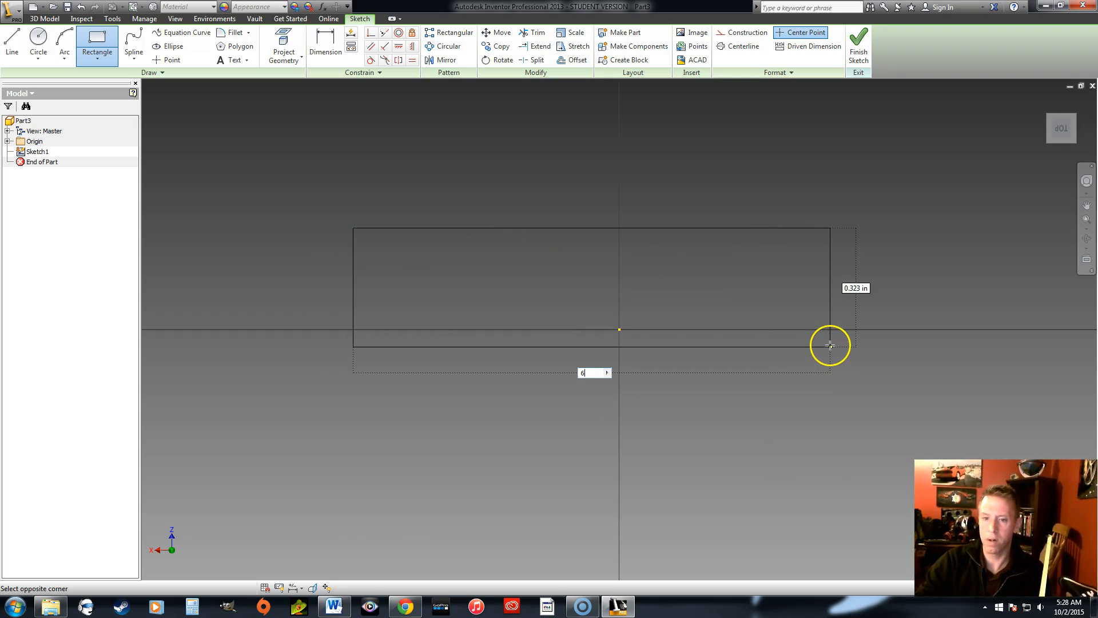
{"action": "left_click", "coordinate": [830, 346]}
Dimension the rectangle's short side and set it to 1.5 in
{"action": "scroll", "coordinate": [606, 181], "scroll_direction": "down", "scroll_amount": 5}
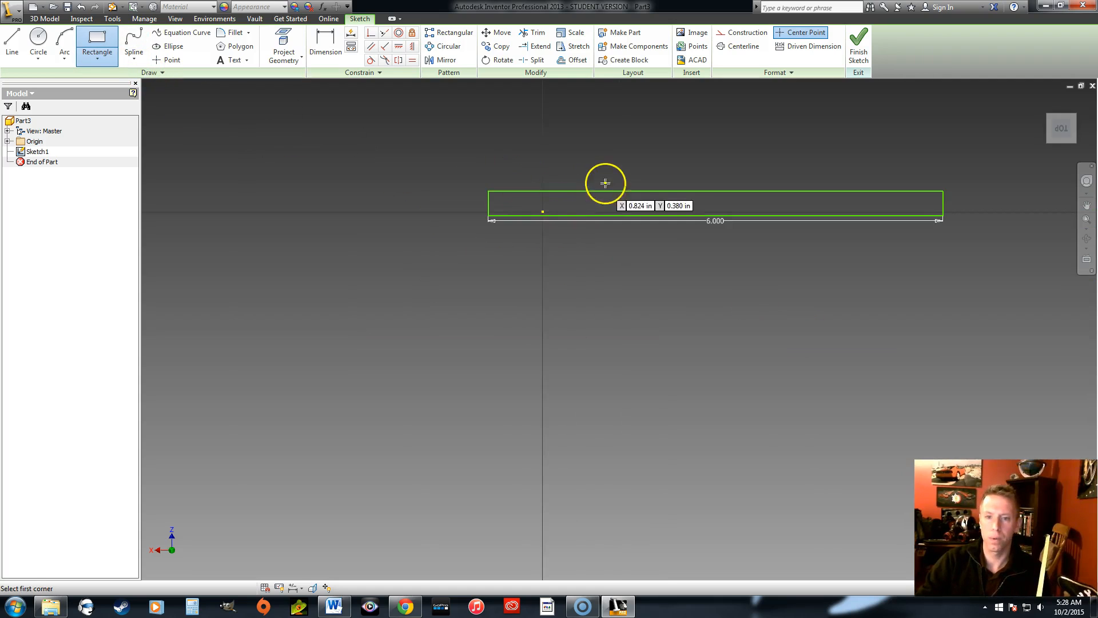
{"action": "middle_click_drag", "start_coordinate": [696, 153], "coordinate": [595, 238]}
{"action": "scroll", "coordinate": [539, 241], "scroll_direction": "up", "scroll_amount": 2}
{"action": "mouse_move", "coordinate": [480, 227]}
{"action": "middle_mouse_down"}
{"action": "mouse_move", "coordinate": [524, 223]}
{"action": "mouse_move", "coordinate": [480, 242]}
{"action": "mouse_move", "coordinate": [514, 251]}
{"action": "mouse_move", "coordinate": [494, 244]}
{"action": "middle_mouse_up"}
{"action": "left_click", "coordinate": [325, 43]}
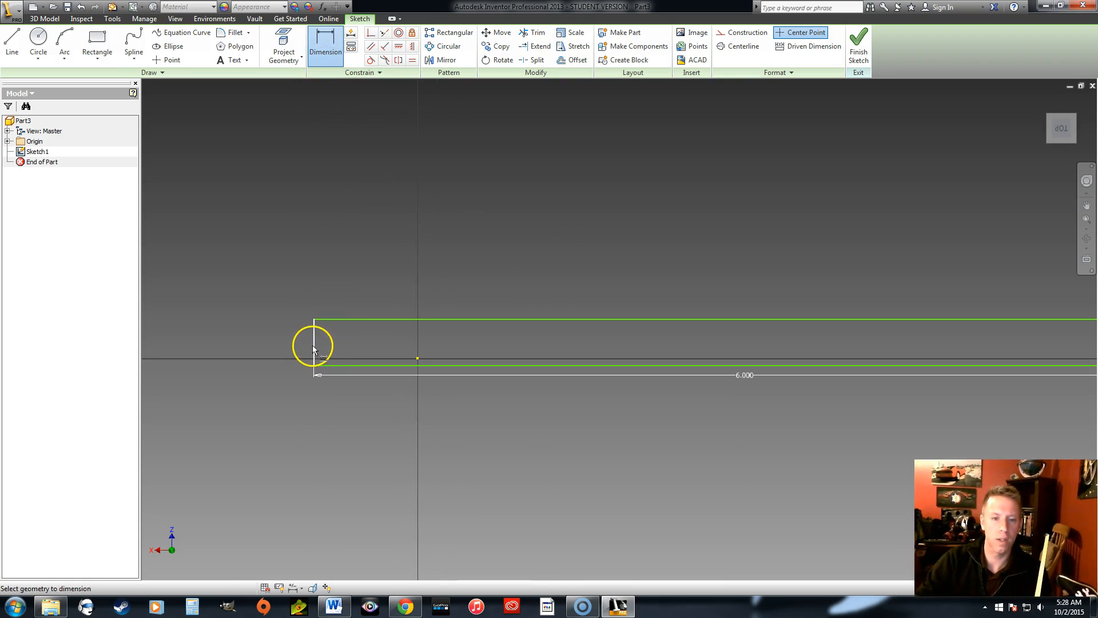
{"action": "scroll", "coordinate": [731, 372], "scroll_direction": "down", "scroll_amount": 2}
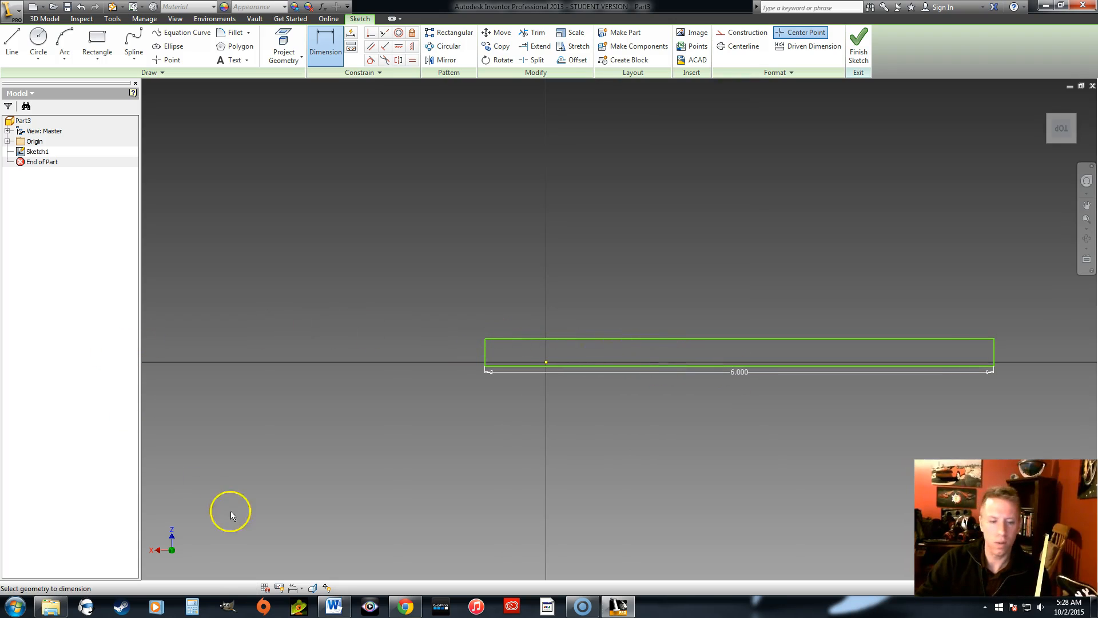
{"action": "left_click", "coordinate": [486, 354]}
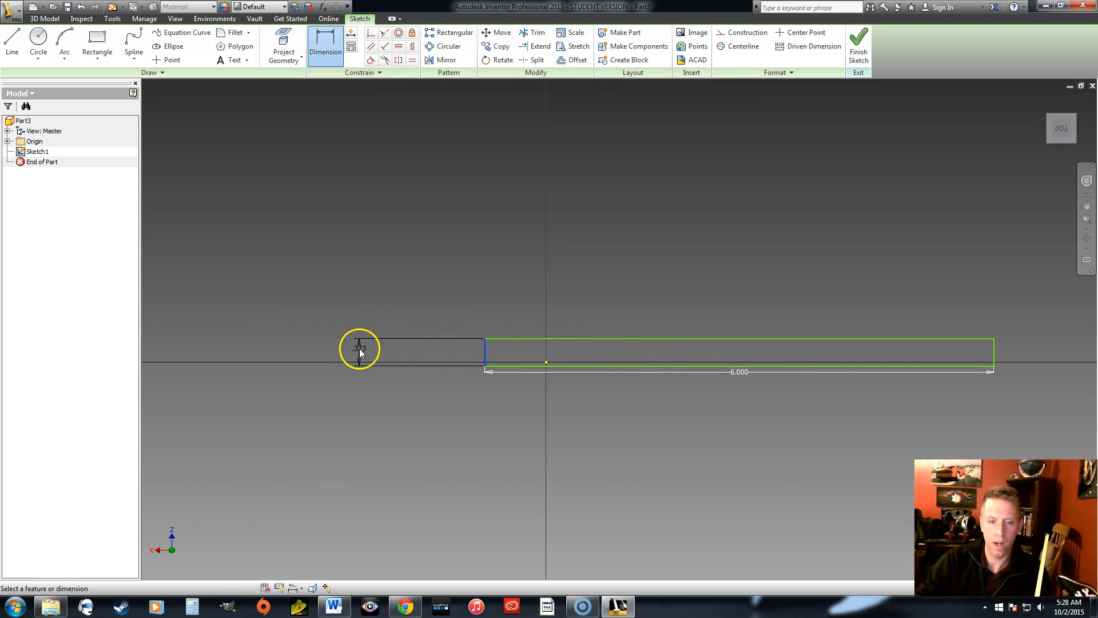
{"action": "left_click", "coordinate": [359, 349]}
{"action": "key", "text": "BackSpace"}
{"action": "type", "text": "1.52"}
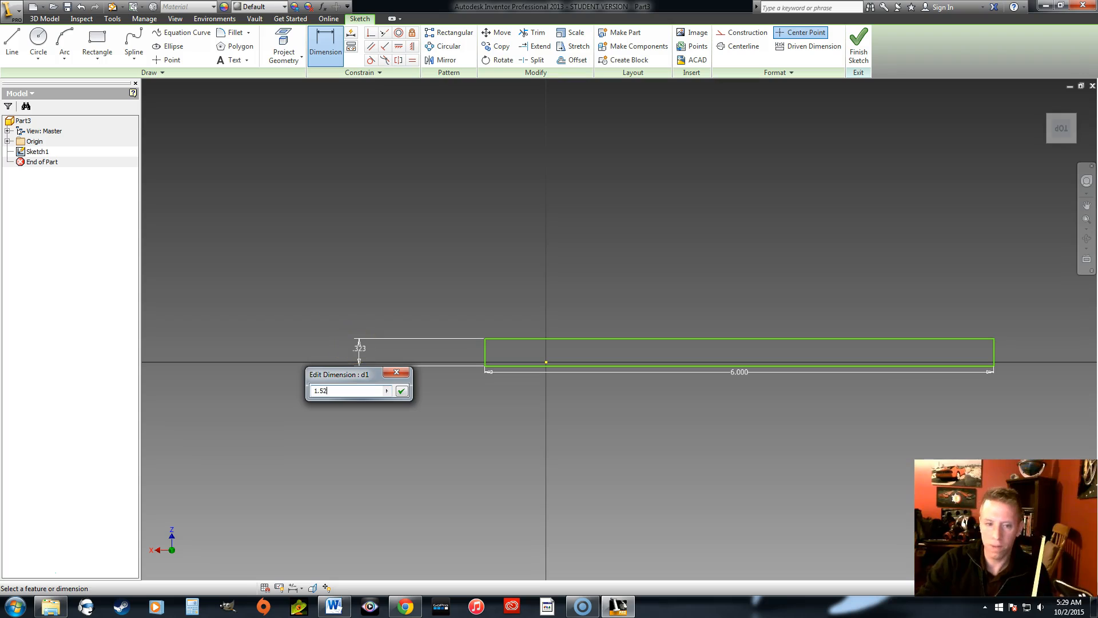
{"action": "key", "text": "BackSpace"}
{"action": "key", "text": "Return"}
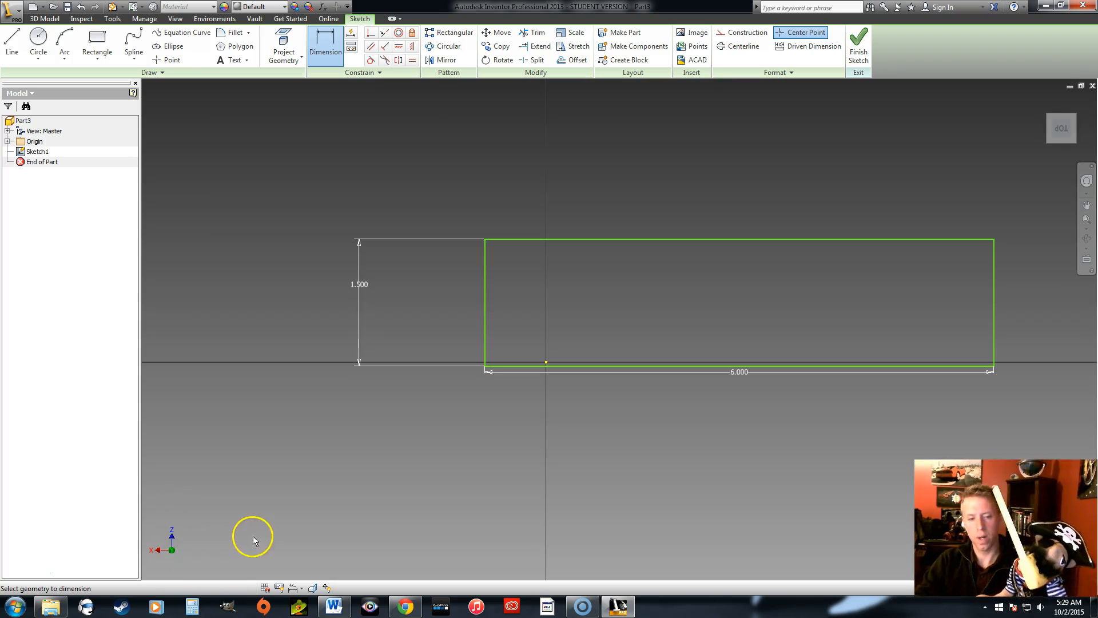
Finish the sketch and extrude the rectangle upward 1.25 in as a solid block
{"action": "left_click", "coordinate": [859, 46]}
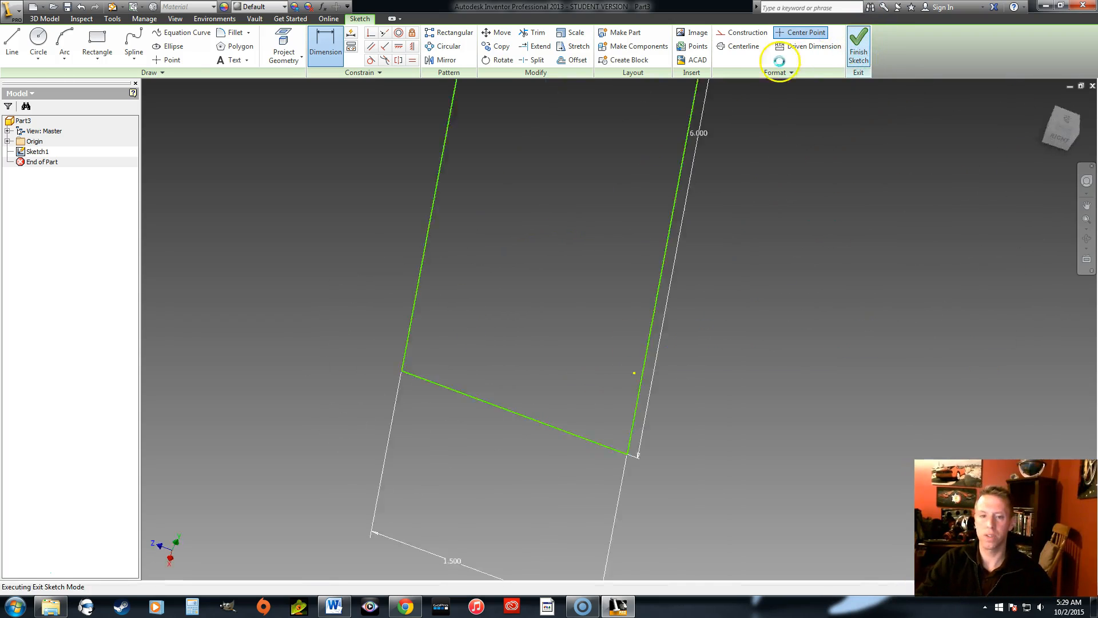
{"action": "scroll", "coordinate": [609, 316], "scroll_direction": "down", "scroll_amount": 8}
{"action": "scroll", "coordinate": [583, 271], "scroll_direction": "up", "scroll_amount": 3}
{"action": "mouse_move", "coordinate": [587, 272]}
{"action": "middle_mouse_down"}
{"action": "mouse_move", "coordinate": [718, 302]}
{"action": "mouse_move", "coordinate": [674, 292]}
{"action": "middle_mouse_up"}
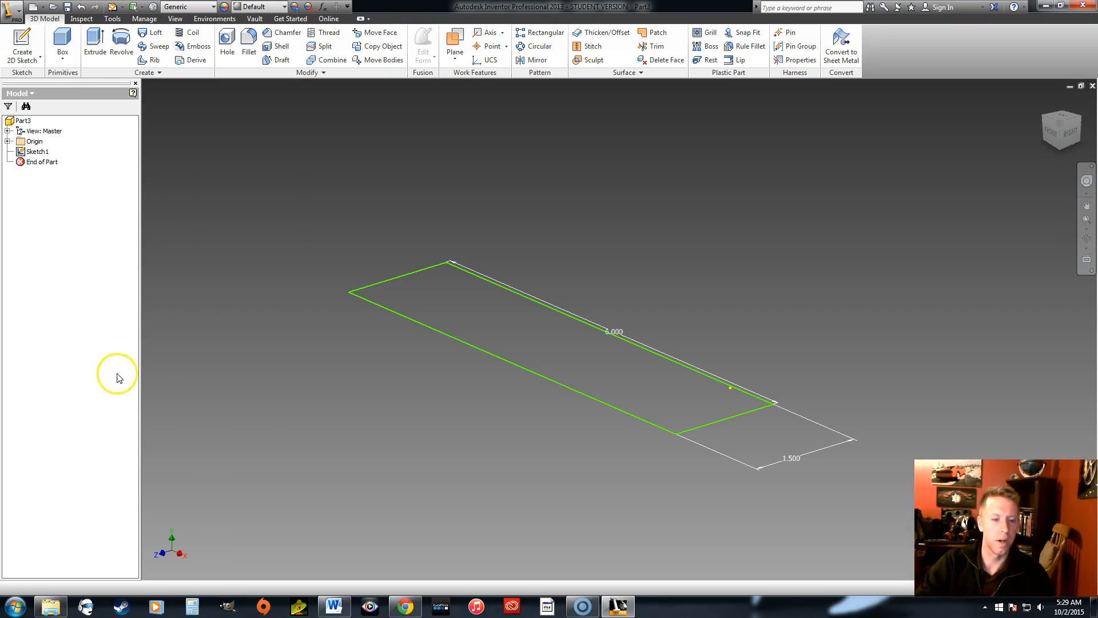
{"action": "left_click", "coordinate": [94, 43]}
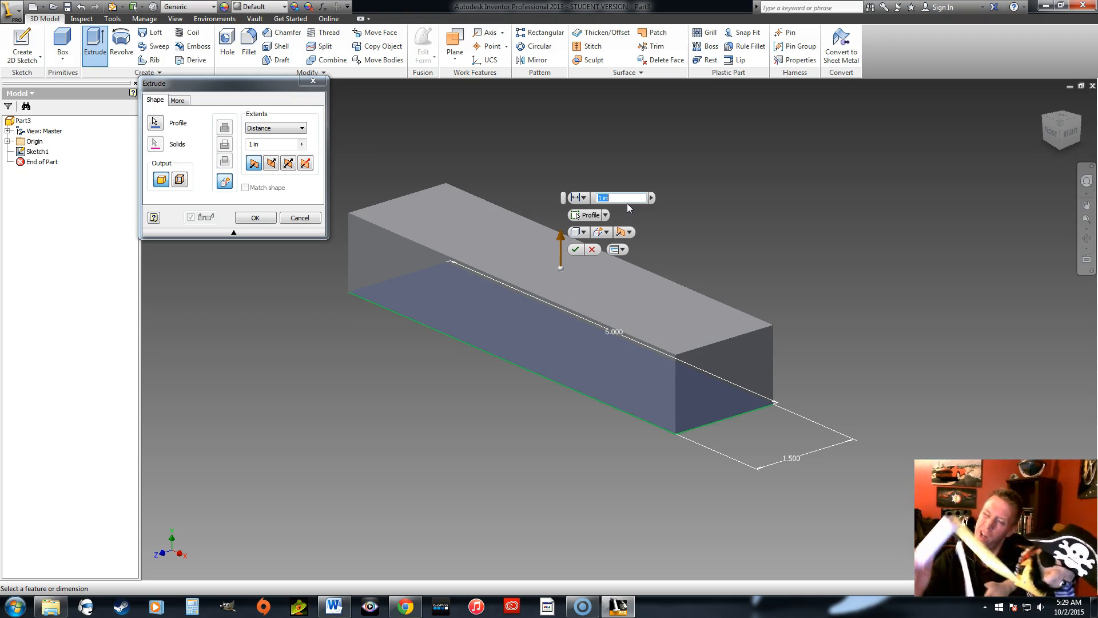
{"action": "type", "text": "1"}
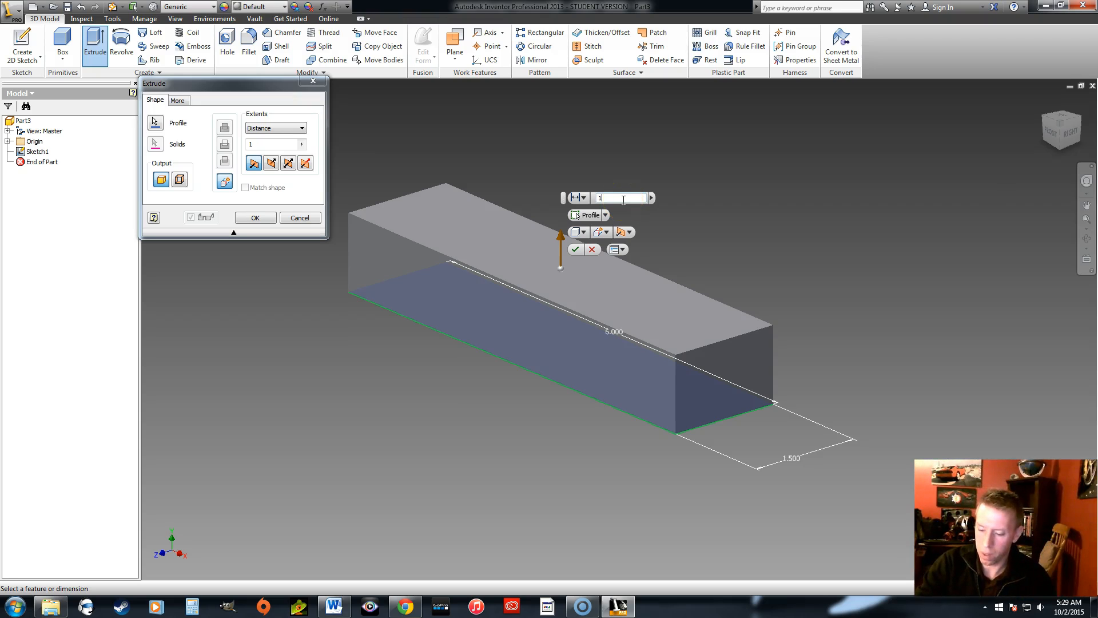
{"action": "type", "text": ".25"}
{"action": "key", "text": "Return"}
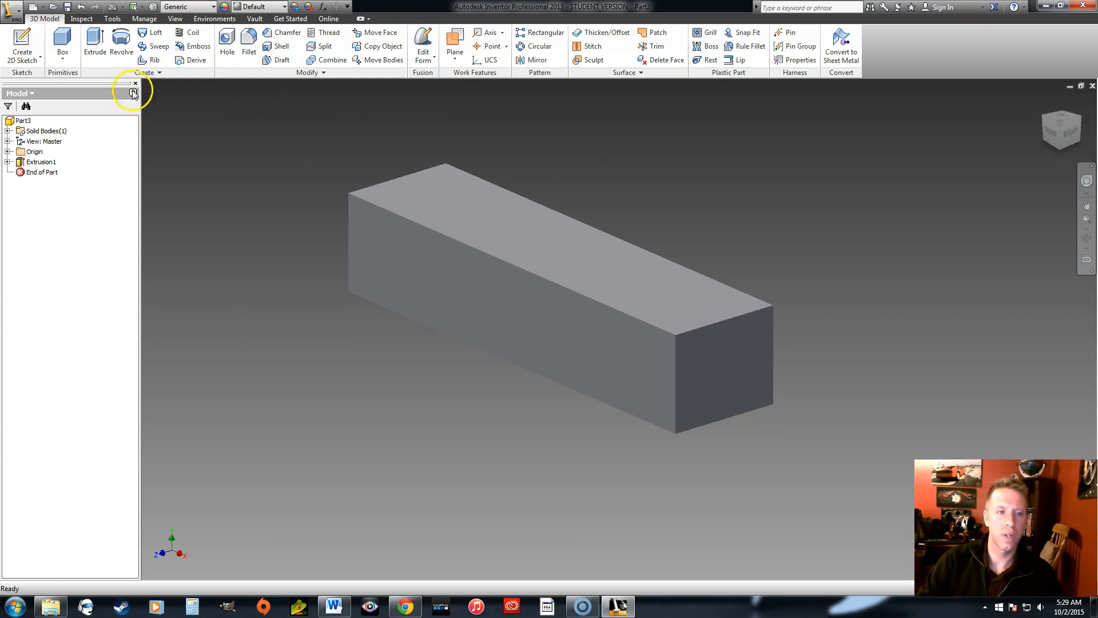
Start a new 2D sketch on the block's long front face
{"action": "left_click", "coordinate": [35, 49]}
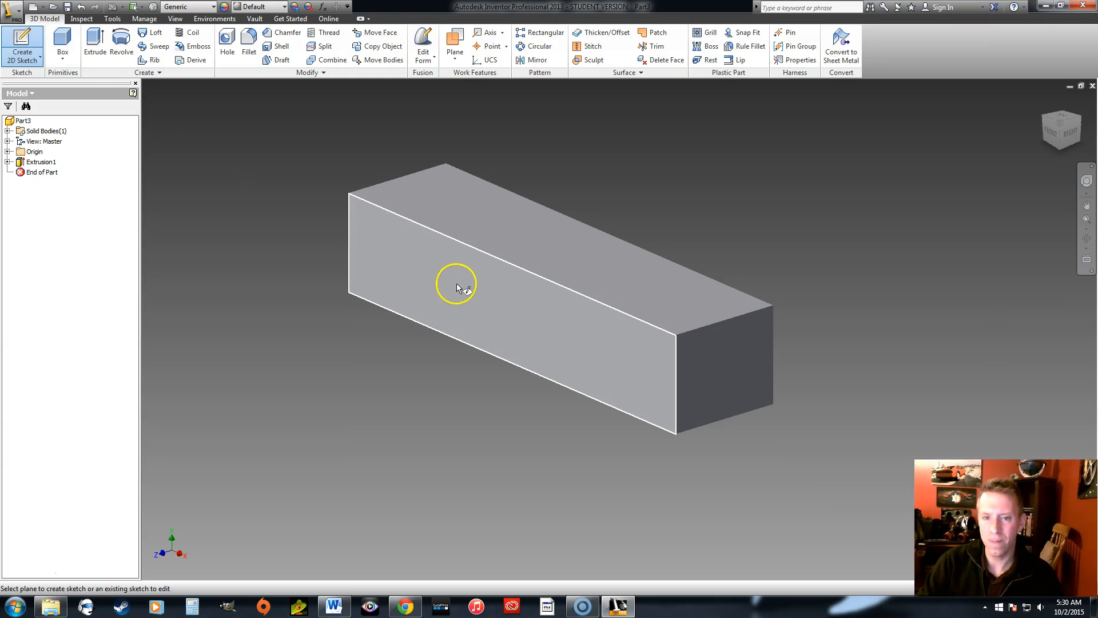
{"action": "left_click", "coordinate": [463, 279]}
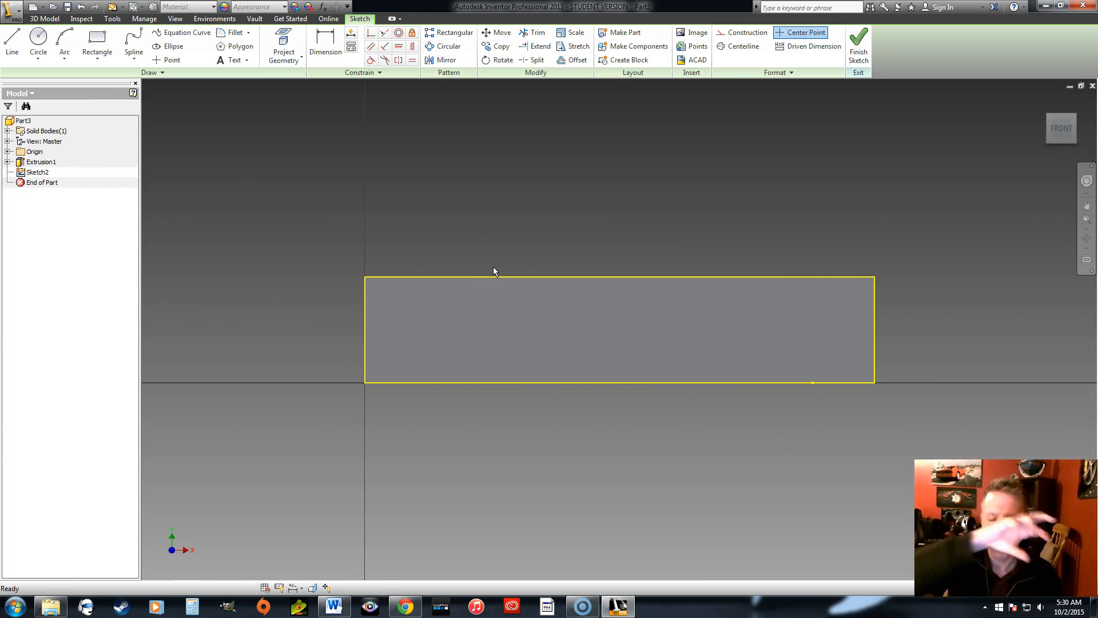
{"action": "left_click", "coordinate": [490, 263]}
{"action": "left_click", "coordinate": [87, 184]}
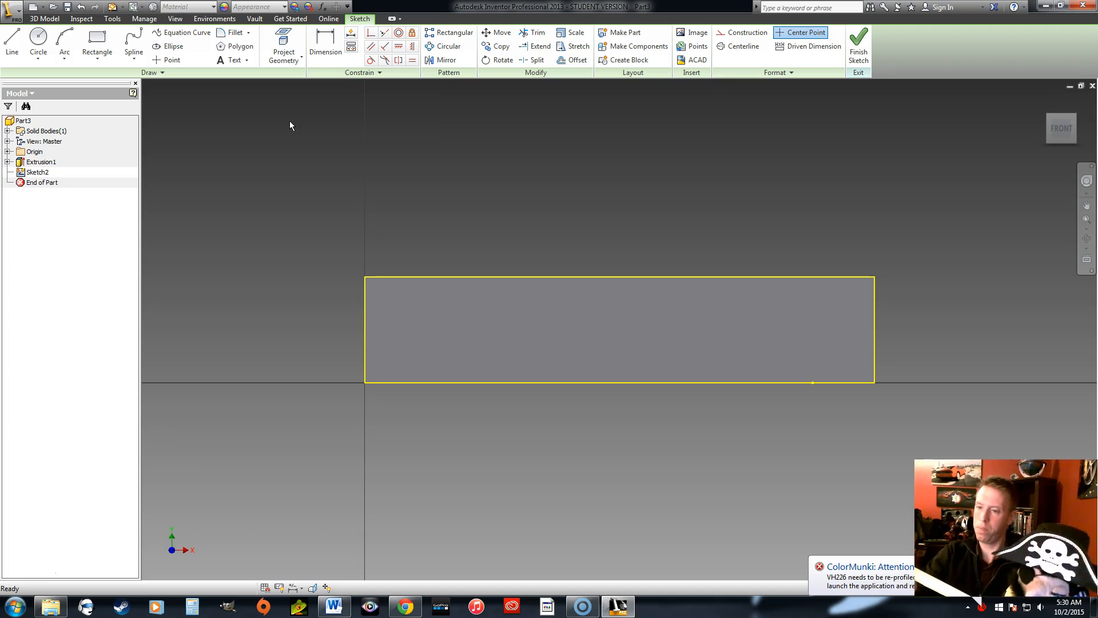
{"action": "left_click", "coordinate": [80, 92]}
Draw a horizontal line about 1.15 in long from the face's left edge into the block, below mid-height
{"action": "left_click", "coordinate": [12, 41]}
{"action": "left_click", "coordinate": [365, 344]}
{"action": "left_click", "coordinate": [463, 345]}
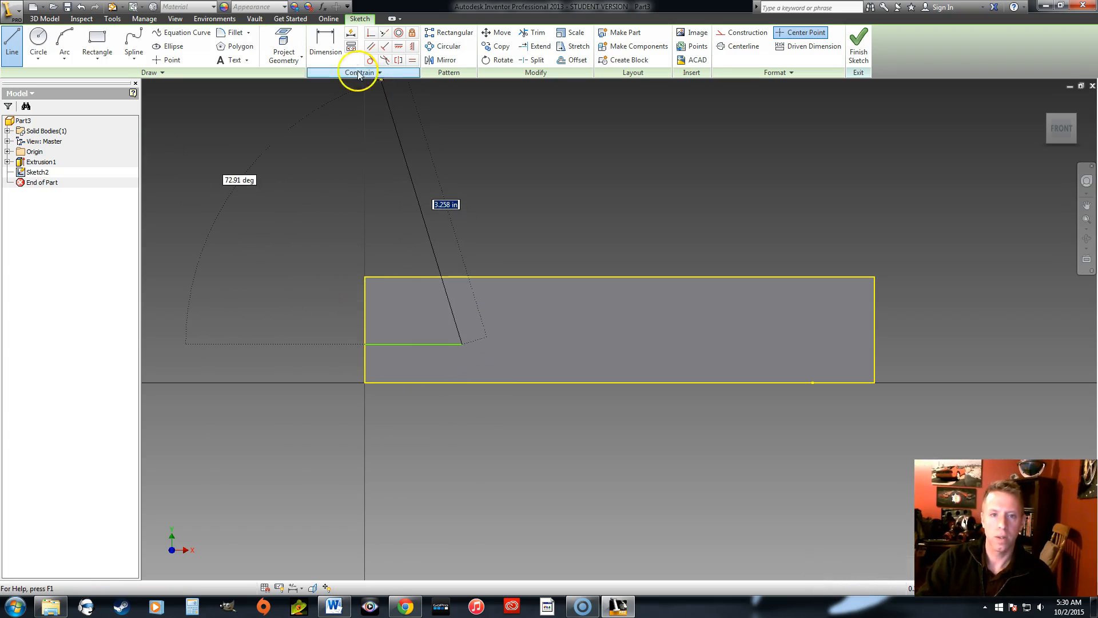
Dimension the line's height above the block's bottom edge as 0.5 in
{"action": "left_click", "coordinate": [330, 61]}
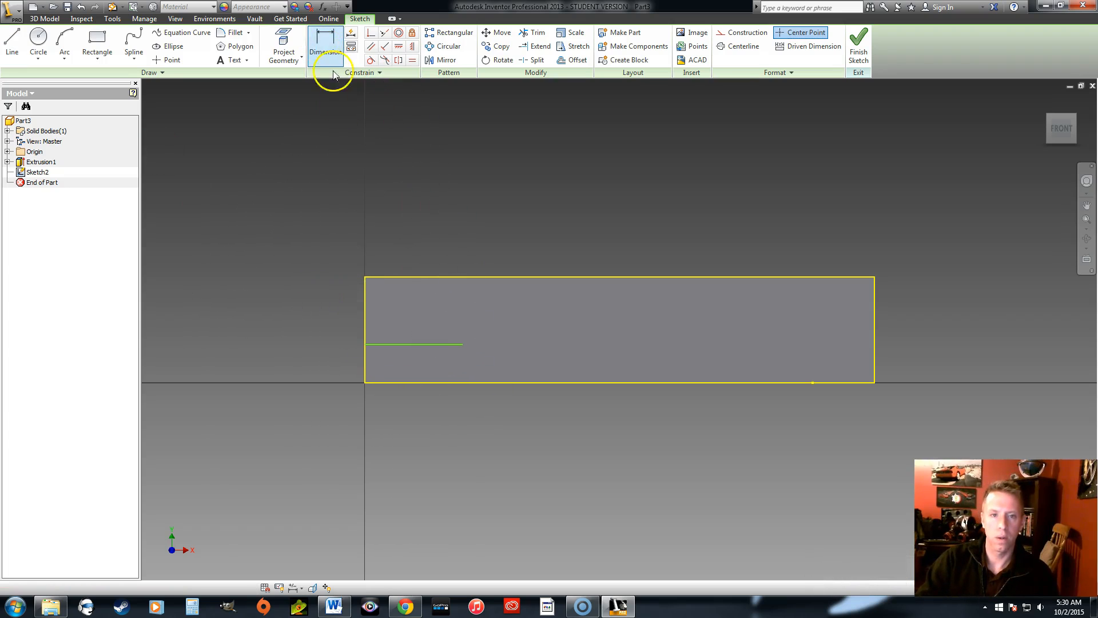
{"action": "left_click", "coordinate": [366, 344]}
{"action": "left_click", "coordinate": [354, 382]}
{"action": "left_click", "coordinate": [307, 358]}
{"action": "type", "text": ".5"}
{"action": "key", "text": "Return"}
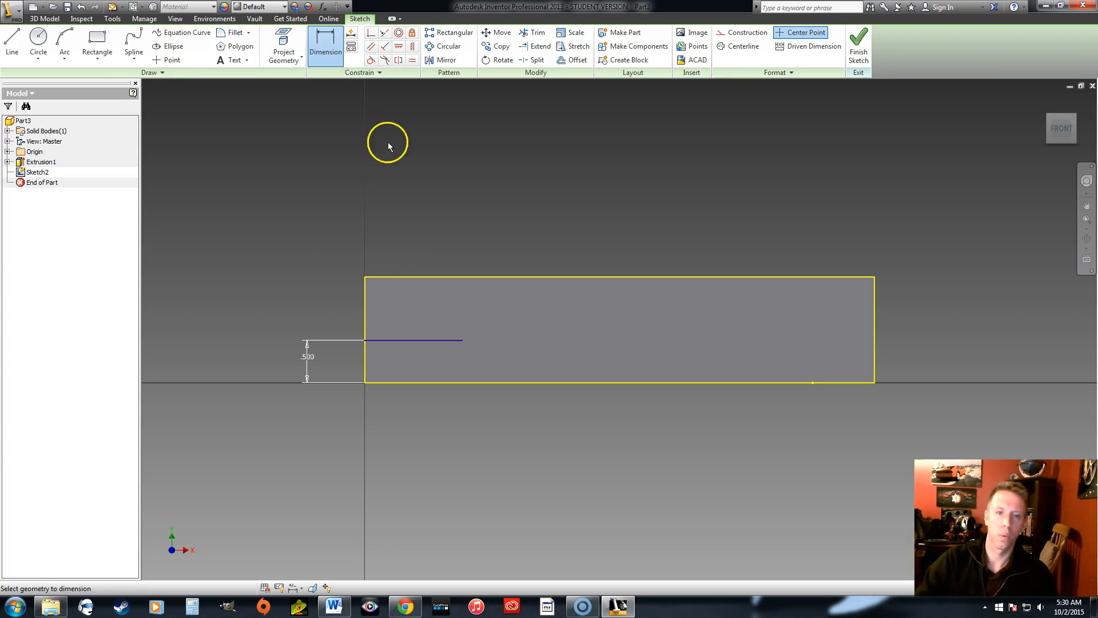
Dimension the horizontal line's length and set it to 1.0 in
{"action": "left_click", "coordinate": [417, 341]}
{"action": "left_click", "coordinate": [418, 323]}
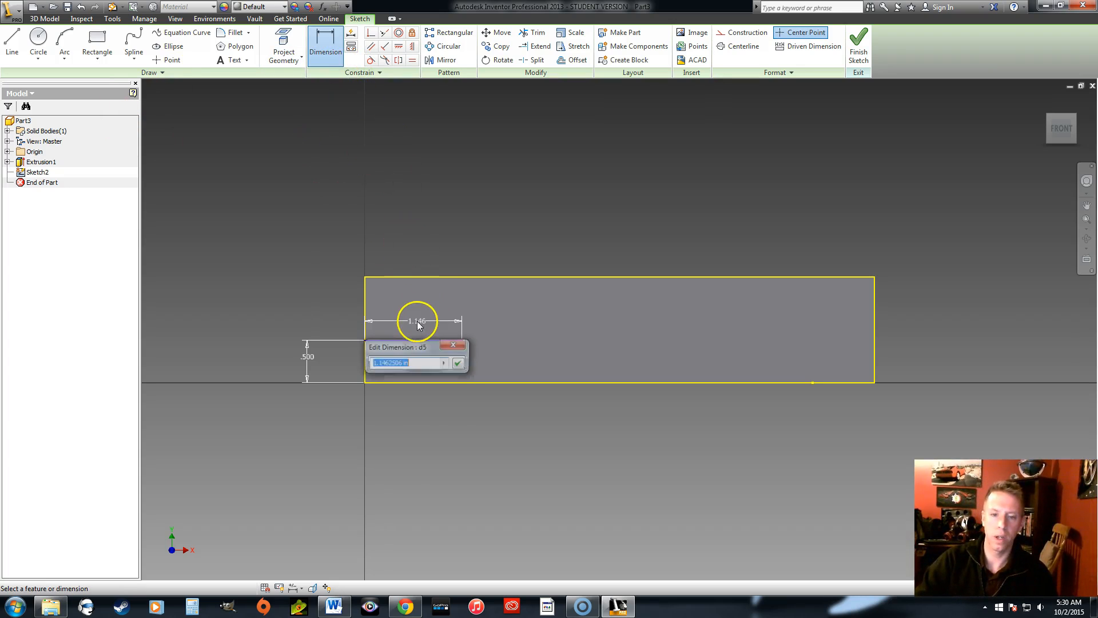
{"action": "type", "text": "1.0"}
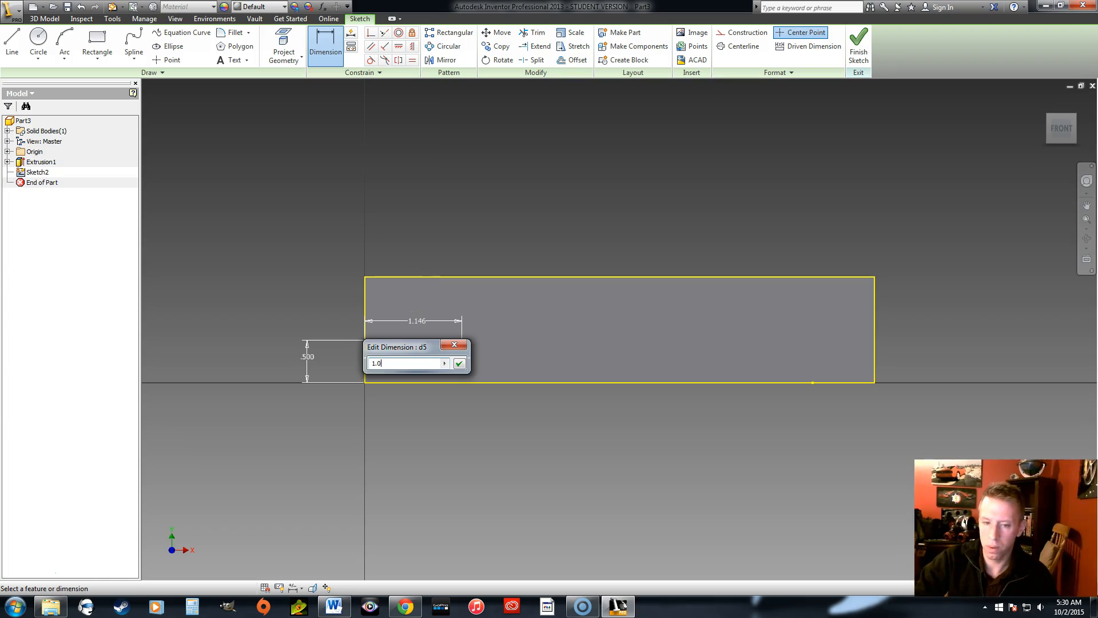
{"action": "key", "text": "Return"}
Draw a three-point arc from the line's right end curving down to the block's bottom edge
{"action": "left_click", "coordinate": [57, 49]}
{"action": "left_click", "coordinate": [451, 341]}
{"action": "left_click", "coordinate": [506, 382]}
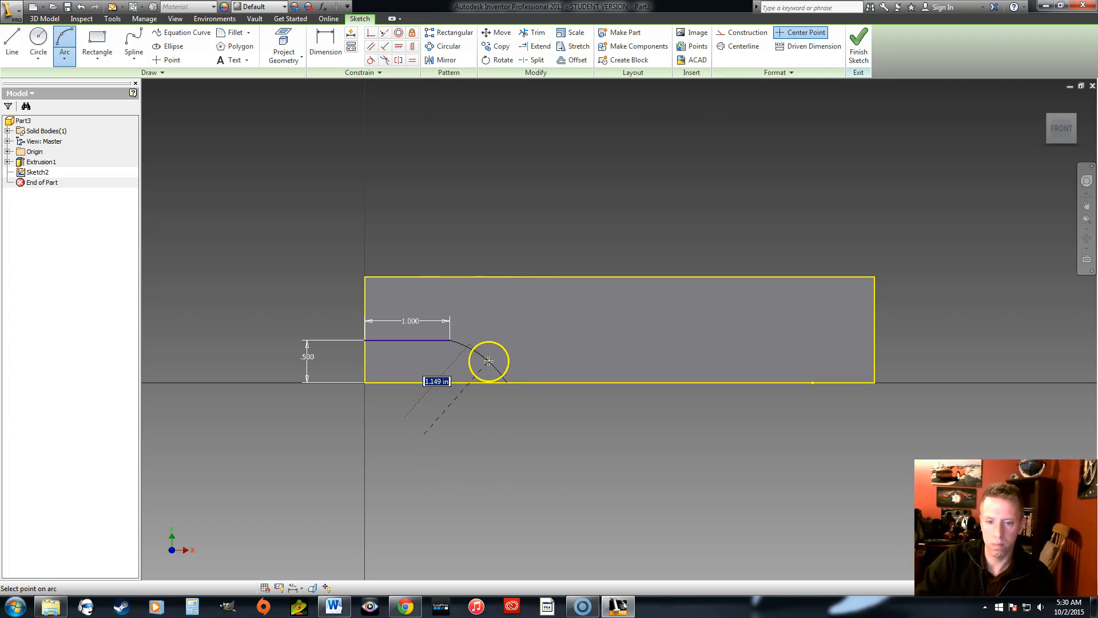
{"action": "left_click", "coordinate": [489, 361]}
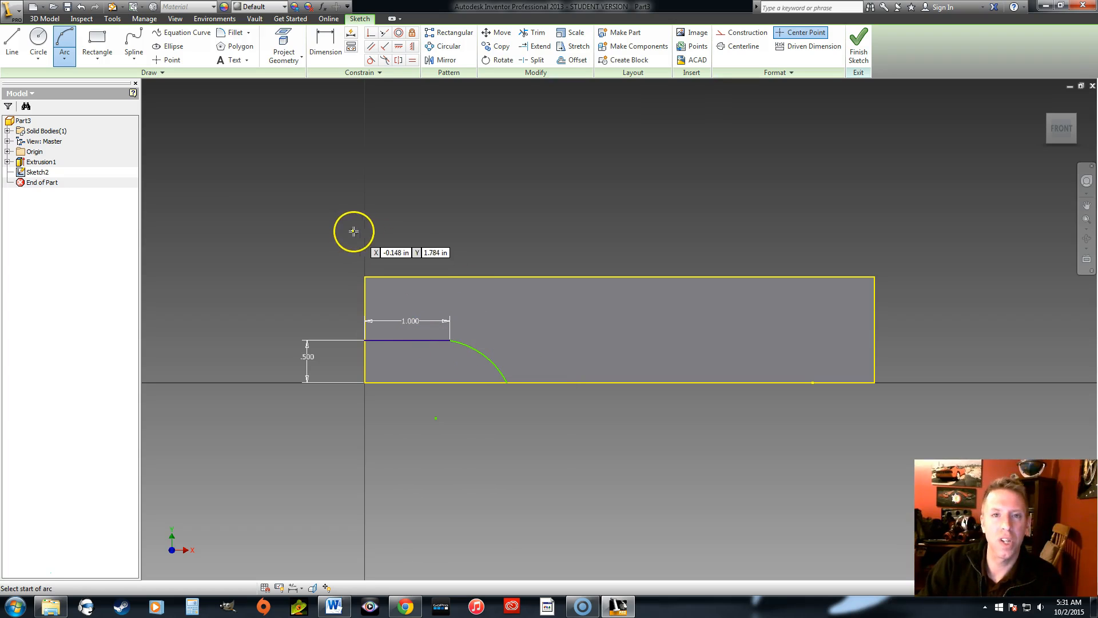
Close the profile with connected lines outside the block, from the horizontal line's left end around to the arc's lower end
{"action": "left_click", "coordinate": [12, 35]}
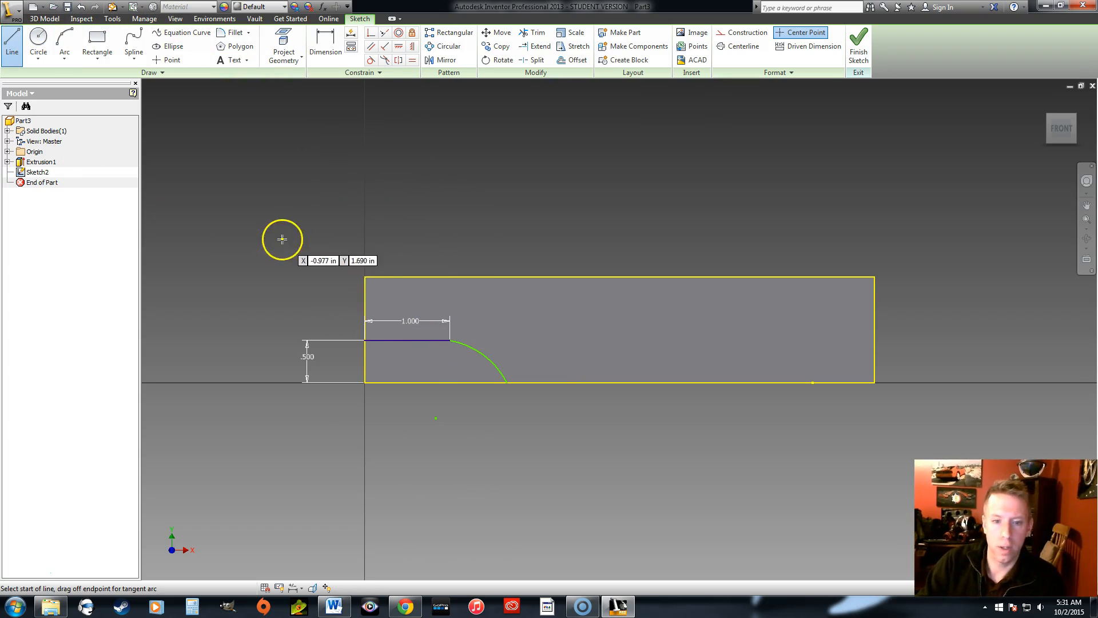
{"action": "left_click", "coordinate": [365, 341]}
{"action": "left_click", "coordinate": [312, 324]}
{"action": "left_click", "coordinate": [246, 408]}
{"action": "left_click", "coordinate": [389, 472]}
{"action": "left_click", "coordinate": [501, 409]}
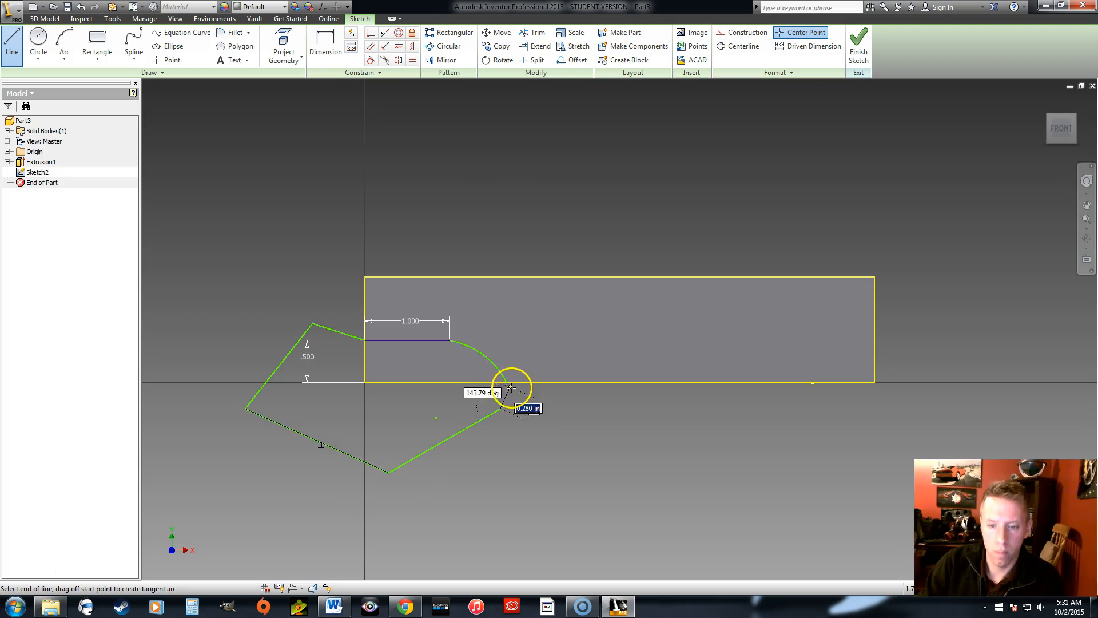
{"action": "scroll", "coordinate": [506, 380], "scroll_direction": "down", "scroll_amount": 5}
{"action": "left_click", "coordinate": [507, 364]}
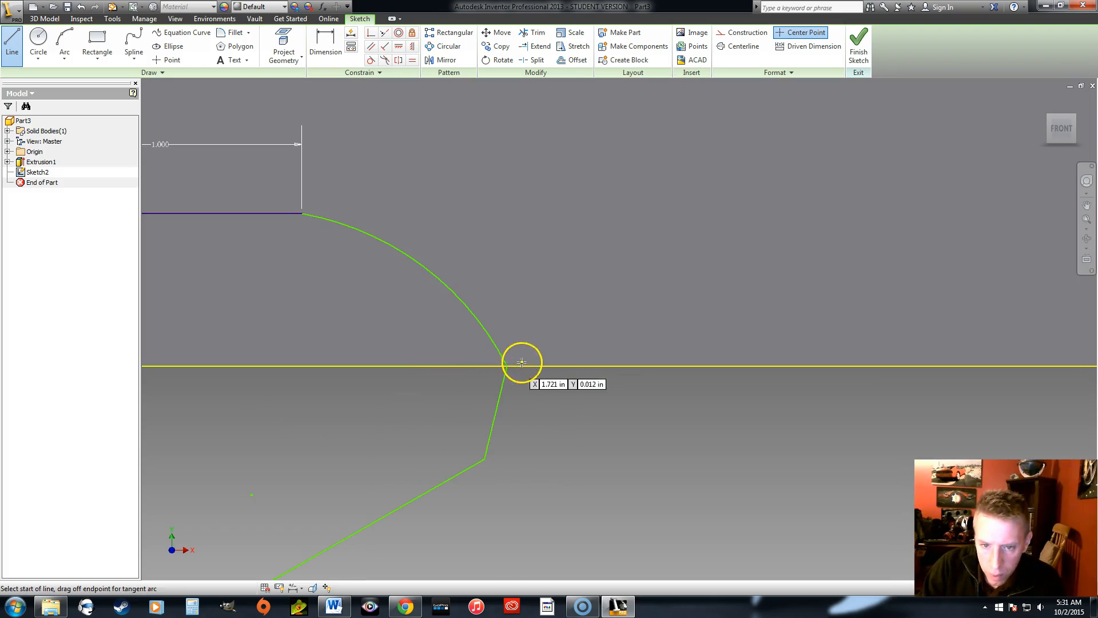
{"action": "scroll", "coordinate": [523, 372], "scroll_direction": "up", "scroll_amount": 4}
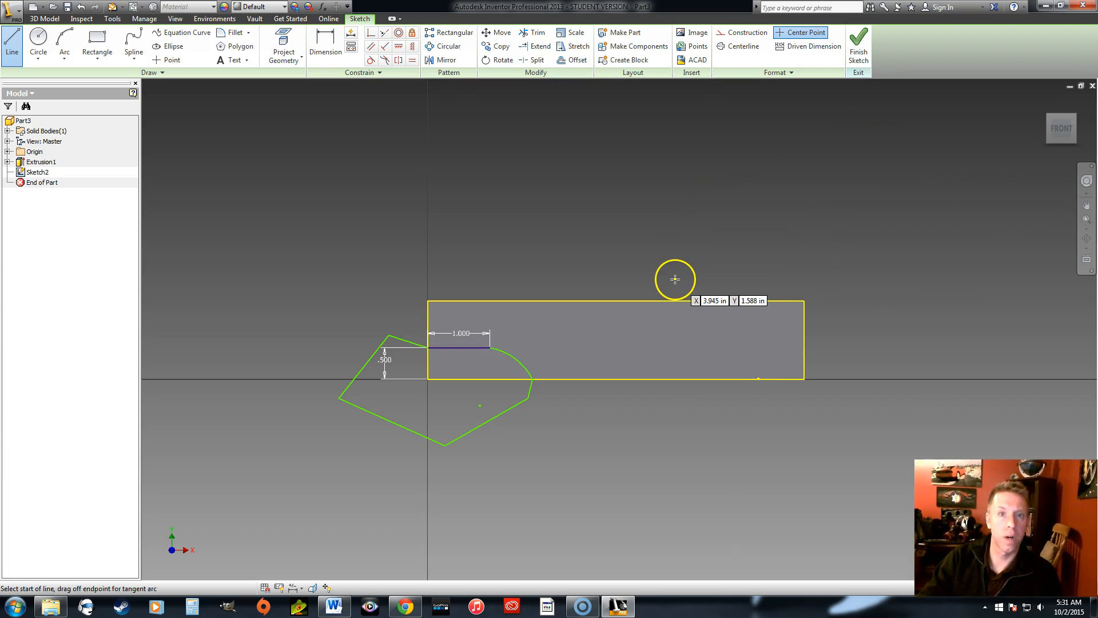
Finish the sketch and extrude-cut the profile area inside the block 1.25 in into the block
{"action": "left_click", "coordinate": [858, 43]}
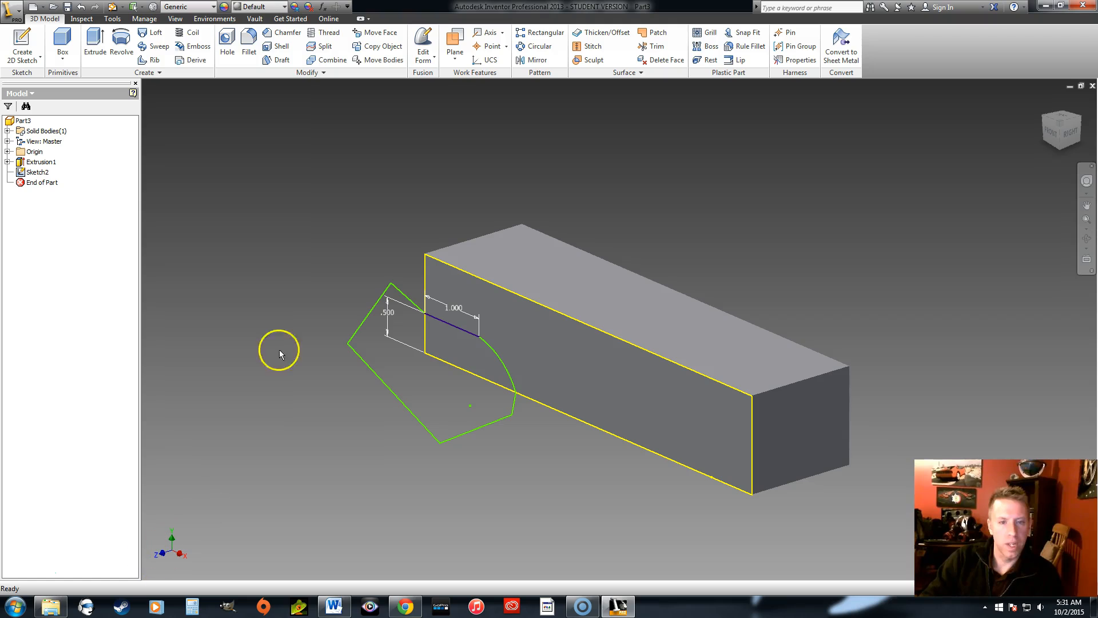
{"action": "left_click", "coordinate": [91, 39]}
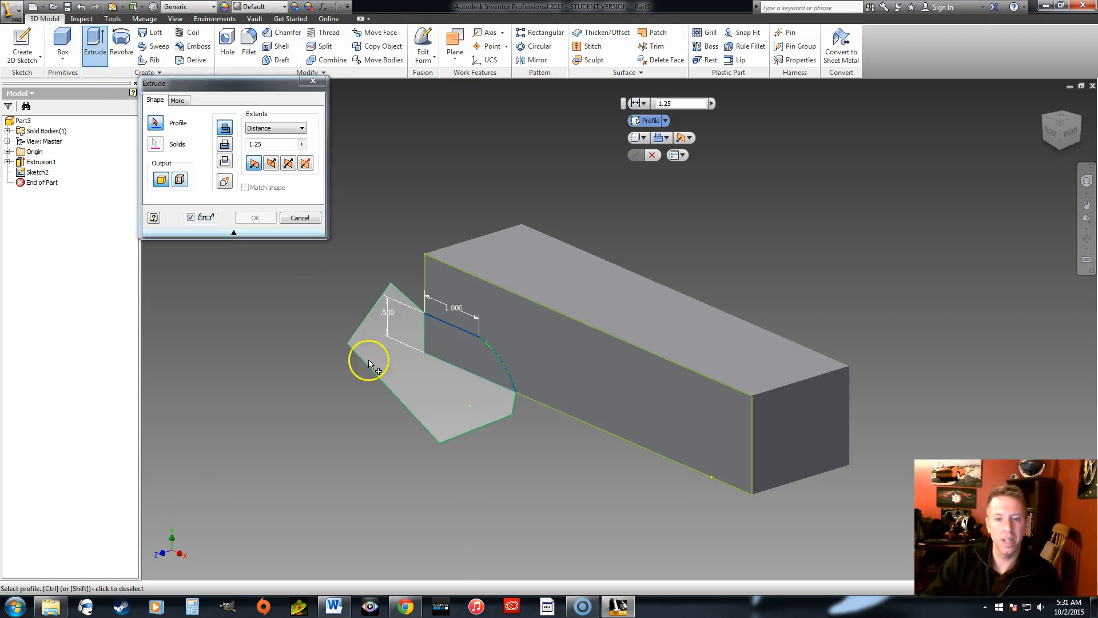
{"action": "left_click", "coordinate": [469, 350]}
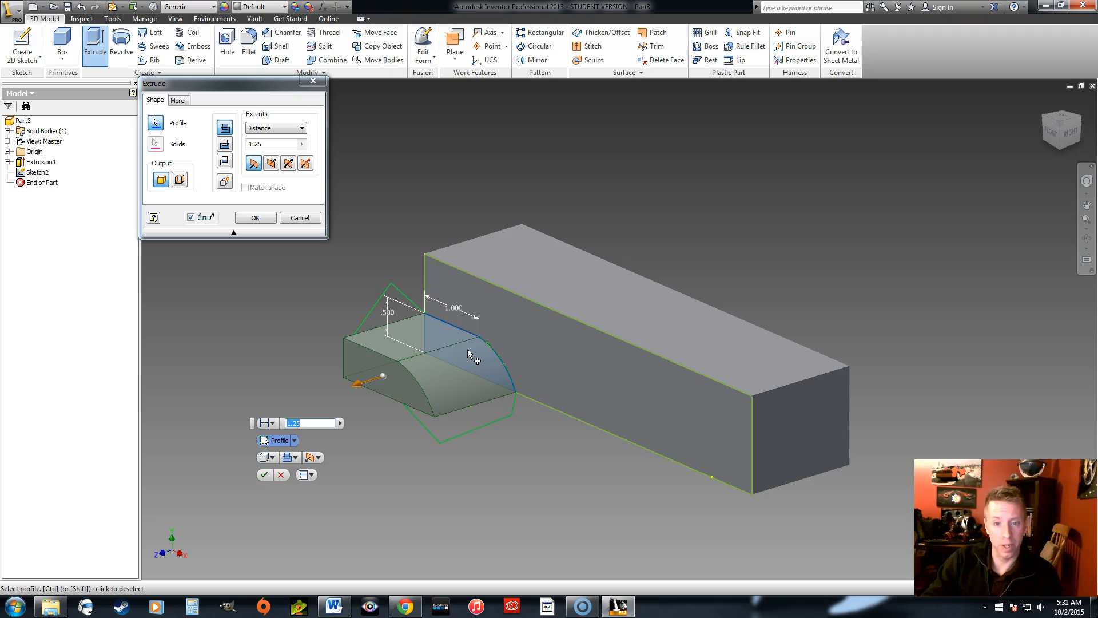
{"action": "left_click", "coordinate": [228, 147]}
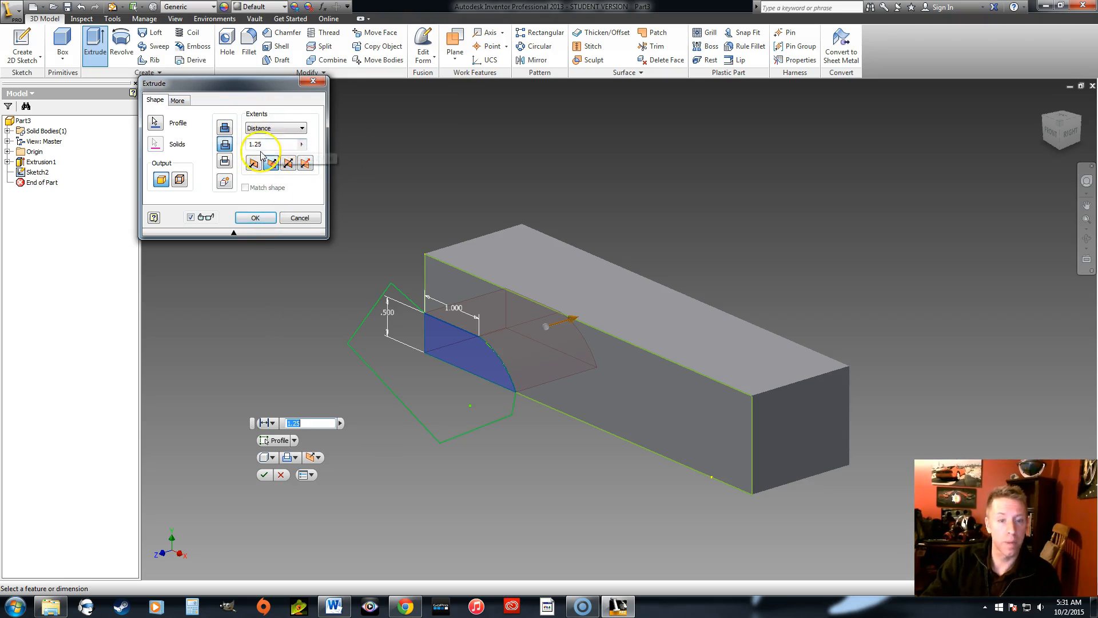
{"action": "left_click", "coordinate": [264, 217]}
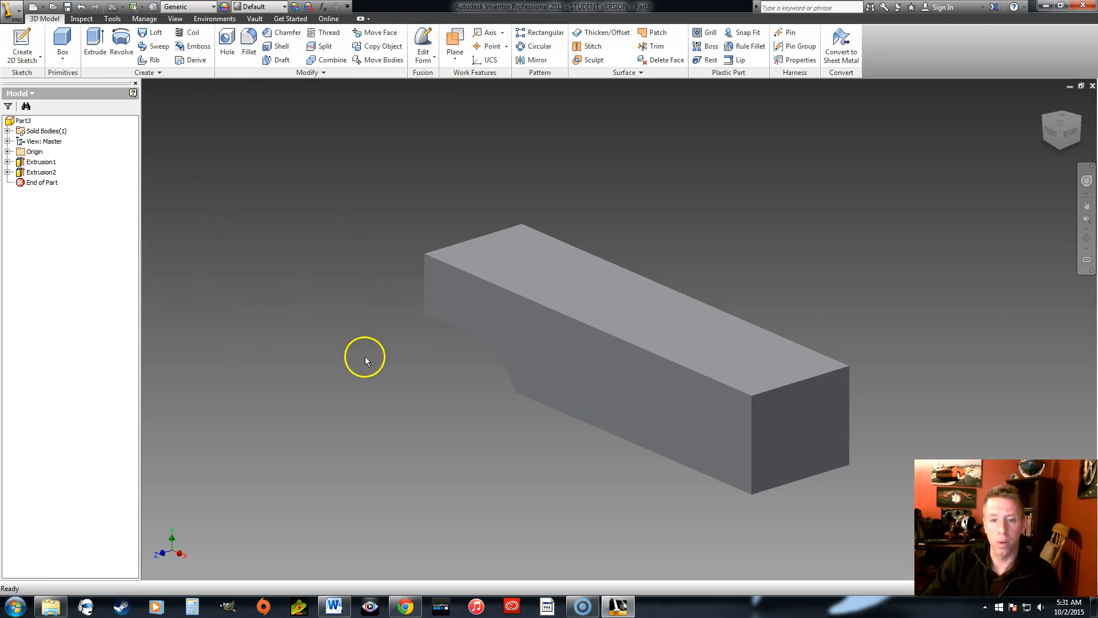
Edit the notch cut at the block's lower end and set its extrusion distance to 2 in
{"action": "left_click", "coordinate": [1060, 135]}
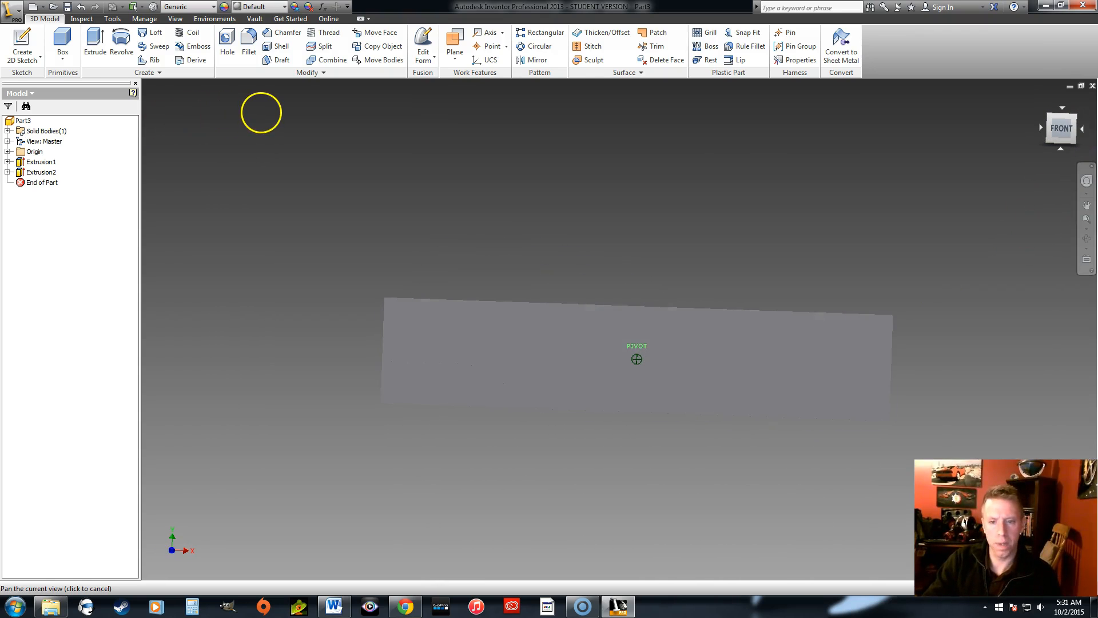
{"action": "key", "text": "F6"}
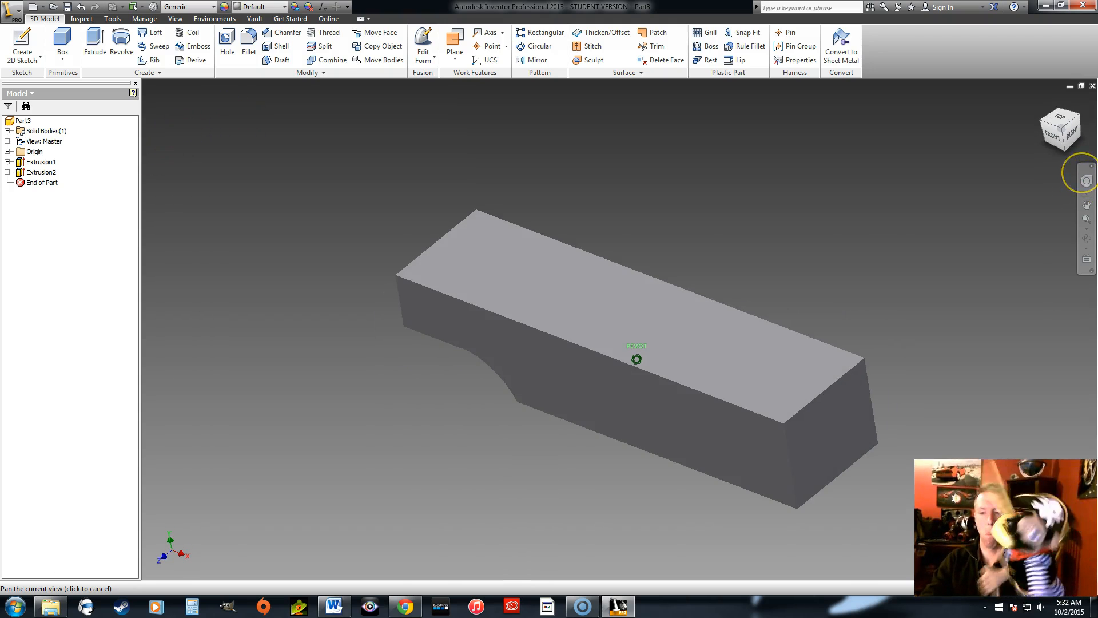
{"action": "mouse_move", "coordinate": [1061, 169]}
{"action": "middle_mouse_down", "text": "shift"}
{"action": "mouse_move", "coordinate": [1054, 155]}
{"action": "mouse_move", "coordinate": [740, 120]}
{"action": "mouse_move", "coordinate": [743, 544]}
{"action": "mouse_move", "coordinate": [703, 130]}
{"action": "mouse_move", "coordinate": [743, 556]}
{"action": "mouse_move", "coordinate": [811, 470]}
{"action": "mouse_move", "coordinate": [736, 500]}
{"action": "middle_mouse_up", "text": "shift"}
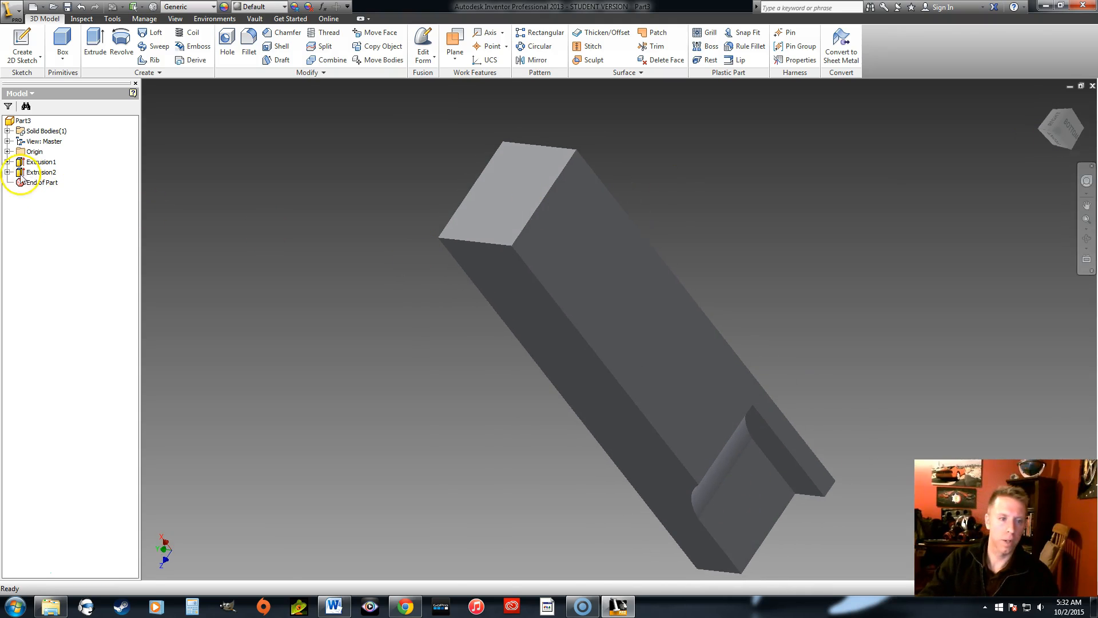
{"action": "double_click", "coordinate": [40, 172]}
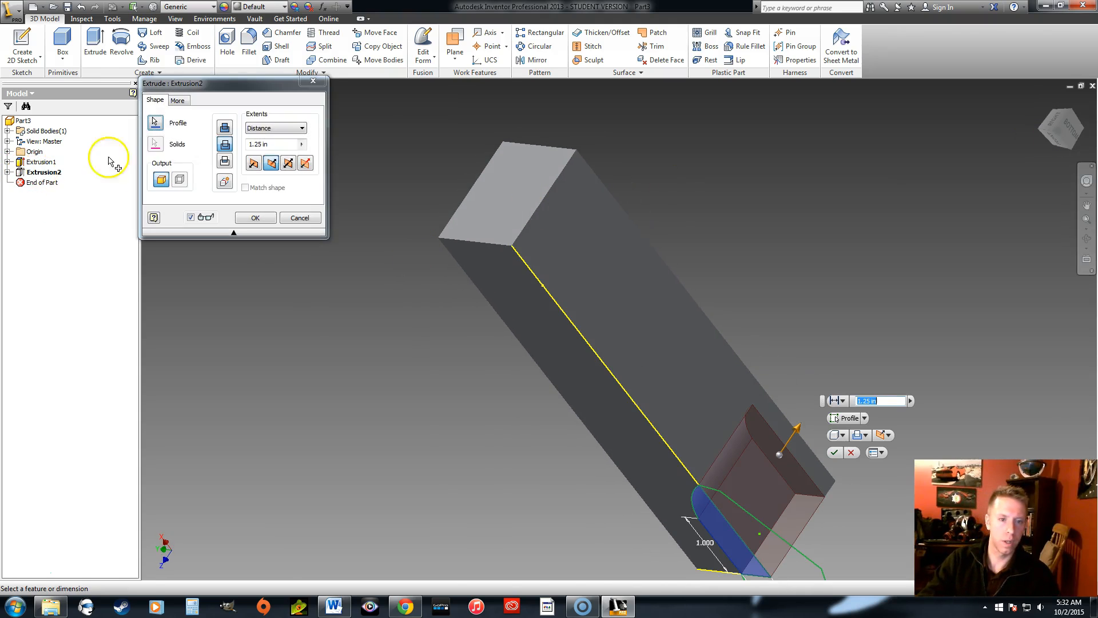
{"action": "left_click", "coordinate": [281, 141]}
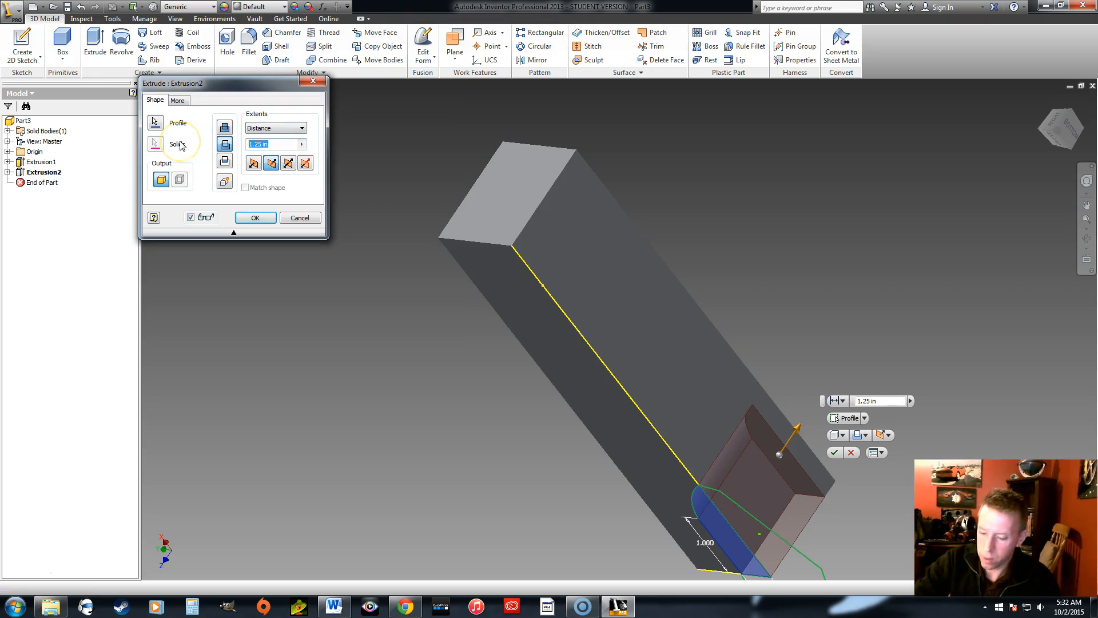
{"action": "type", "text": "2"}
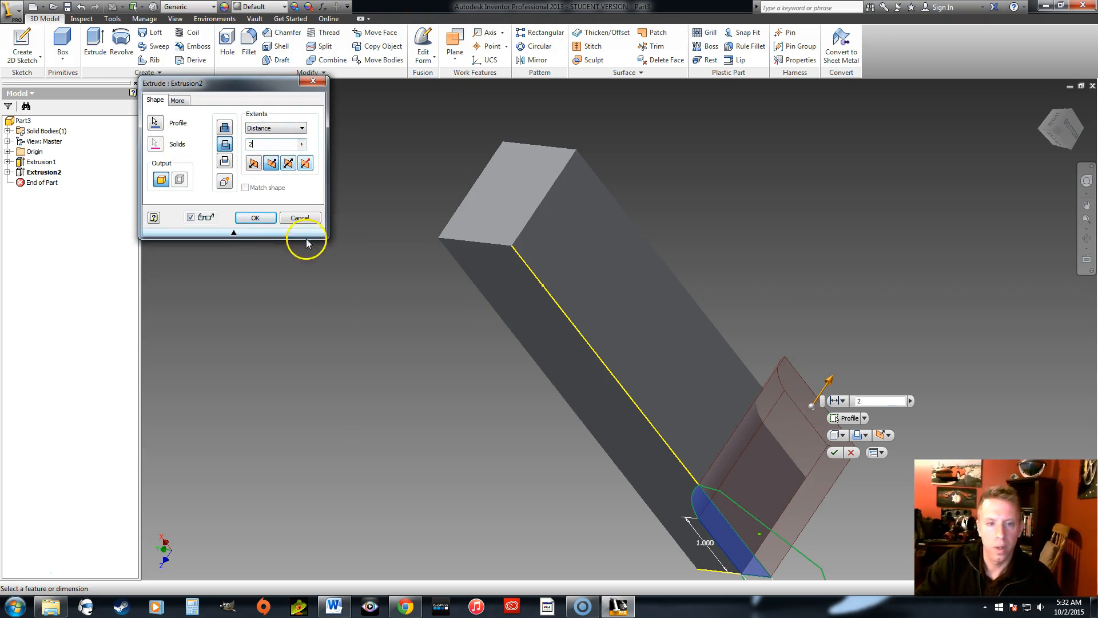
{"action": "left_click", "coordinate": [255, 218]}
Change the part's appearance to White from the Inventor Material Library
{"action": "mouse_move", "coordinate": [1062, 131]}
{"action": "left_mouse_down"}
{"action": "mouse_move", "coordinate": [974, 242]}
{"action": "mouse_move", "coordinate": [1020, 334]}
{"action": "mouse_move", "coordinate": [217, 294]}
{"action": "left_mouse_up"}
{"action": "left_click", "coordinate": [1062, 119]}
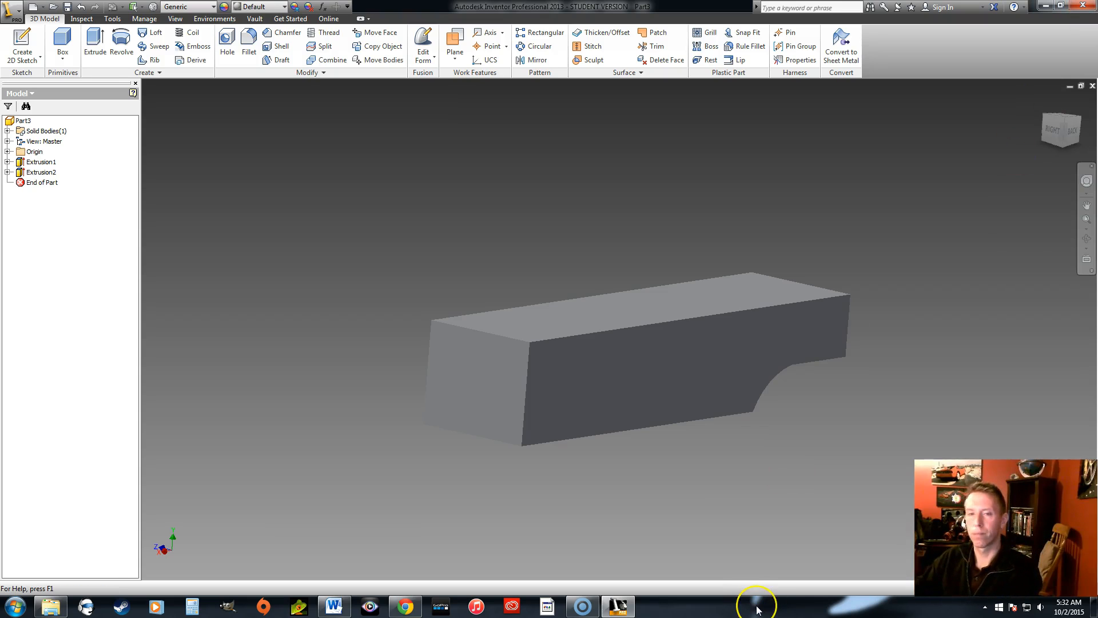
{"action": "mouse_move", "coordinate": [1079, 135]}
{"action": "left_mouse_down"}
{"action": "mouse_move", "coordinate": [1071, 128]}
{"action": "mouse_move", "coordinate": [1054, 147]}
{"action": "left_mouse_up"}
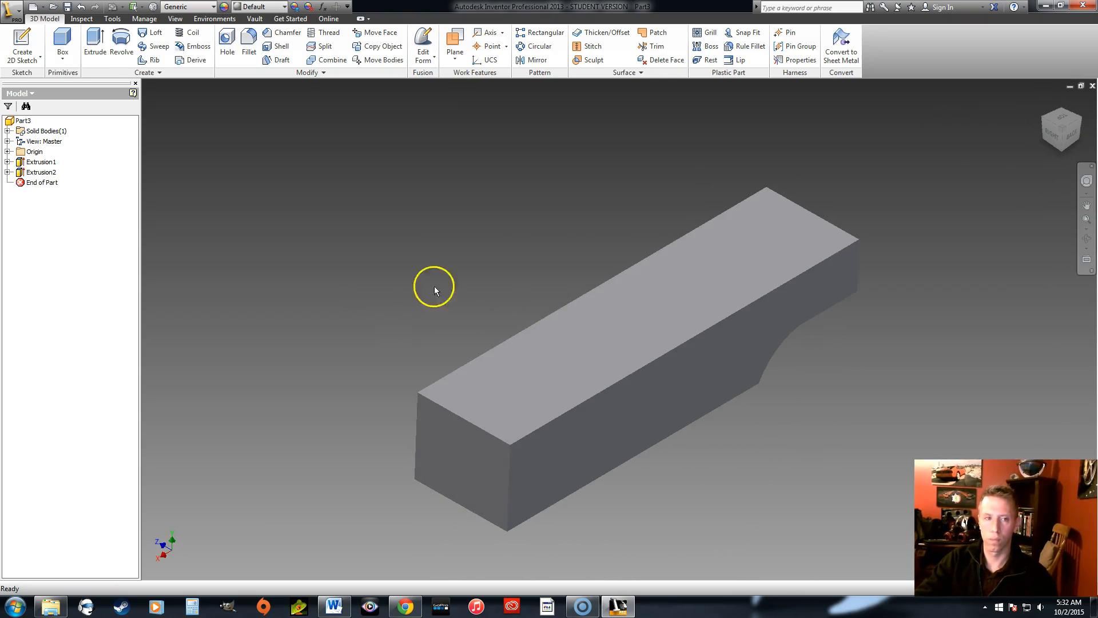
{"action": "mouse_move", "coordinate": [151, 88]}
{"action": "middle_mouse_down", "text": "shift"}
{"action": "mouse_move", "coordinate": [466, 275]}
{"action": "mouse_move", "coordinate": [528, 338]}
{"action": "mouse_move", "coordinate": [326, 314]}
{"action": "mouse_move", "coordinate": [195, 234]}
{"action": "mouse_move", "coordinate": [1081, 233]}
{"action": "mouse_move", "coordinate": [297, 280]}
{"action": "mouse_move", "coordinate": [285, 126]}
{"action": "mouse_move", "coordinate": [451, 164]}
{"action": "mouse_move", "coordinate": [451, 206]}
{"action": "mouse_move", "coordinate": [446, 166]}
{"action": "middle_mouse_up", "text": "shift"}
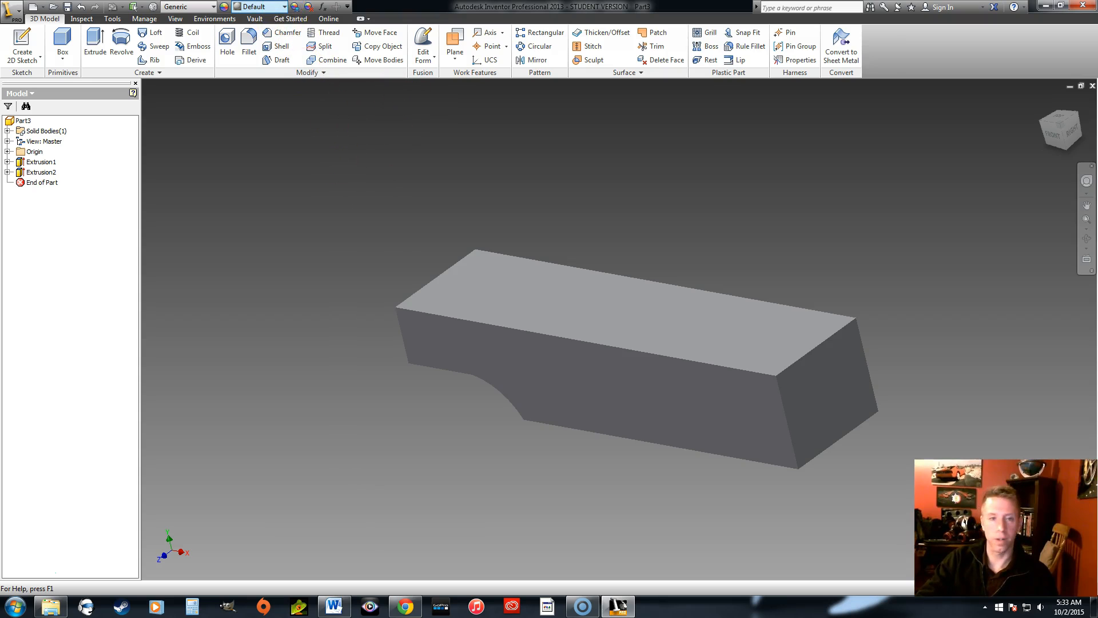
{"action": "left_click", "coordinate": [285, 7]}
{"action": "scroll", "coordinate": [338, 333], "scroll_direction": "down", "scroll_amount": 2}
{"action": "scroll", "coordinate": [338, 334], "scroll_direction": "down", "scroll_amount": 20}
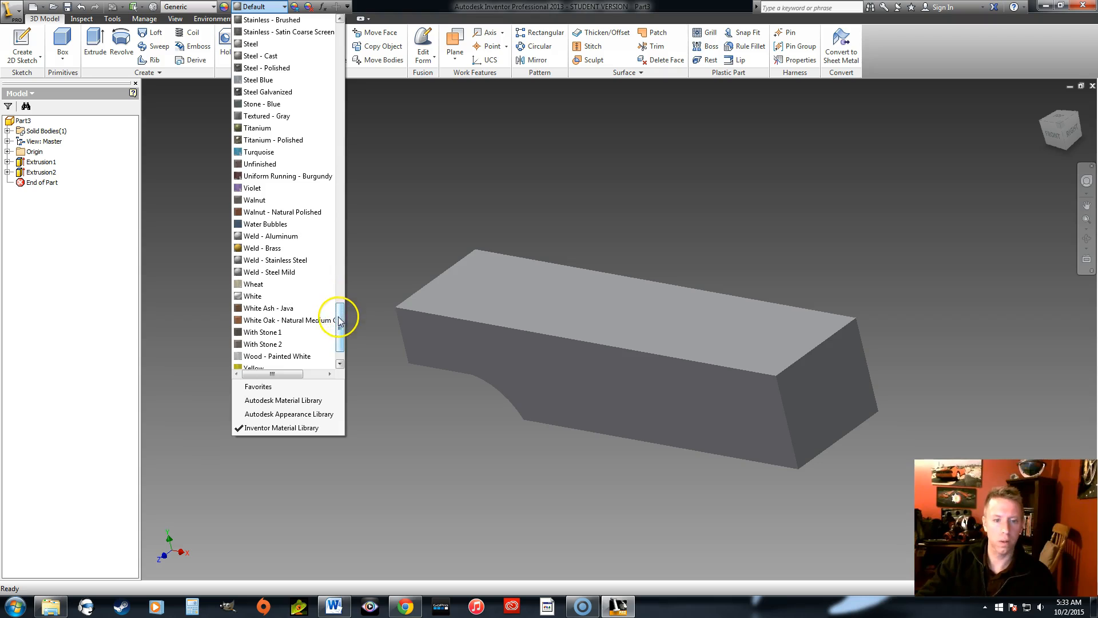
{"action": "left_click_drag", "start_coordinate": [340, 323], "coordinate": [343, 337]}
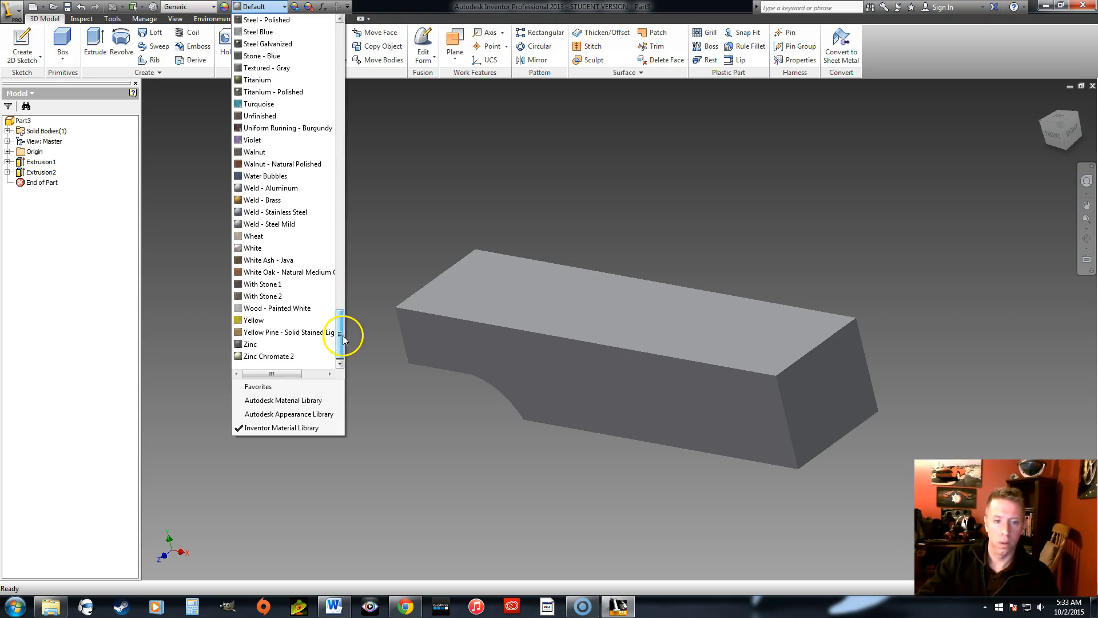
{"action": "left_click", "coordinate": [263, 248]}
Start a sketch on the block's top face and draw a 0.25 in diameter circle towards the end opposite the notch
{"action": "mouse_move", "coordinate": [1075, 135]}
{"action": "left_mouse_down"}
{"action": "mouse_move", "coordinate": [1062, 102]}
{"action": "mouse_move", "coordinate": [1034, 168]}
{"action": "mouse_move", "coordinate": [969, 170]}
{"action": "mouse_move", "coordinate": [977, 184]}
{"action": "mouse_move", "coordinate": [1037, 179]}
{"action": "left_mouse_up"}
{"action": "left_click", "coordinate": [25, 51]}
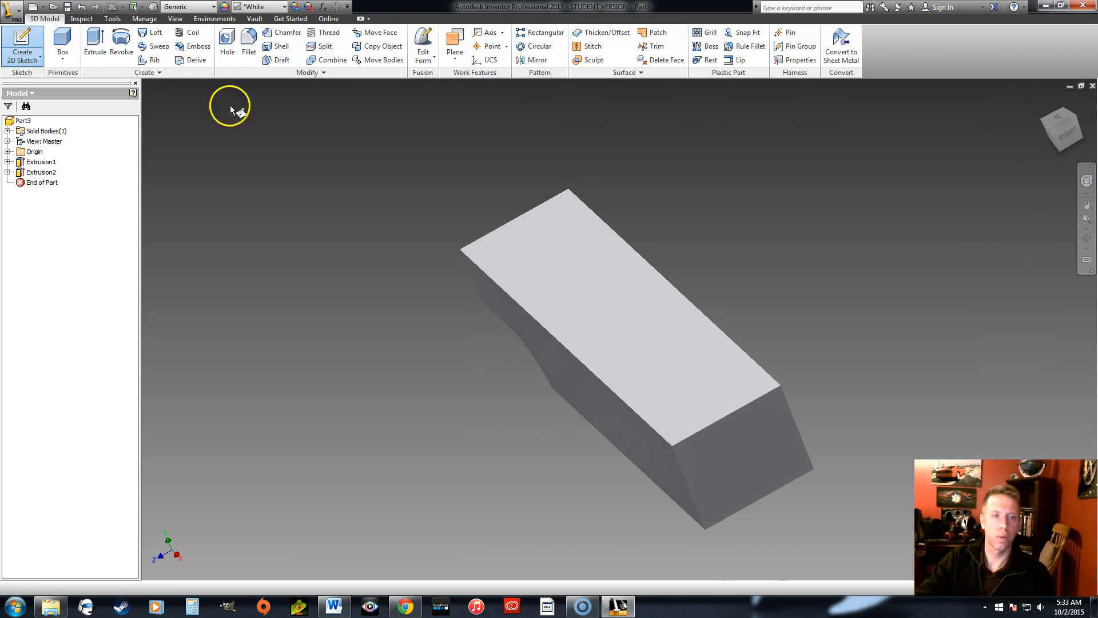
{"action": "left_click", "coordinate": [643, 326]}
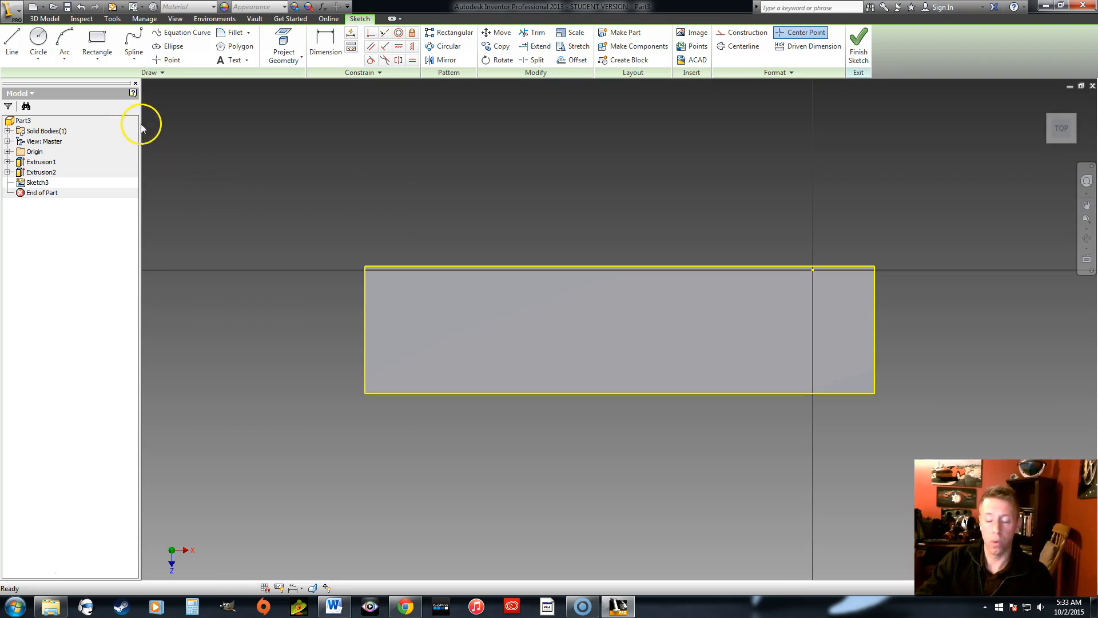
{"action": "left_click", "coordinate": [38, 39]}
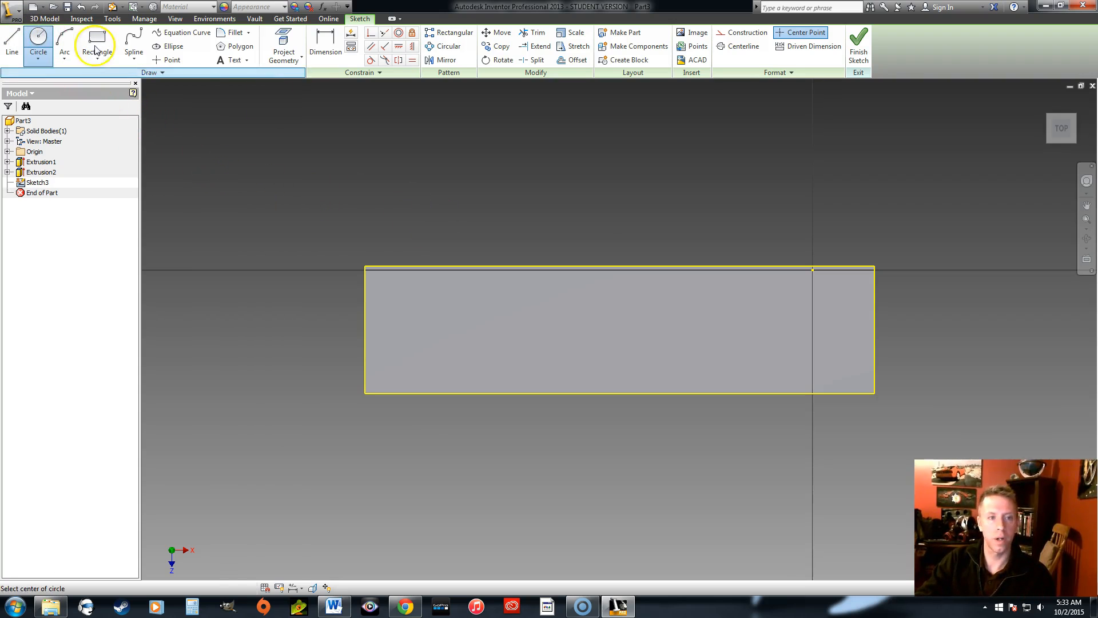
{"action": "left_click", "coordinate": [754, 329]}
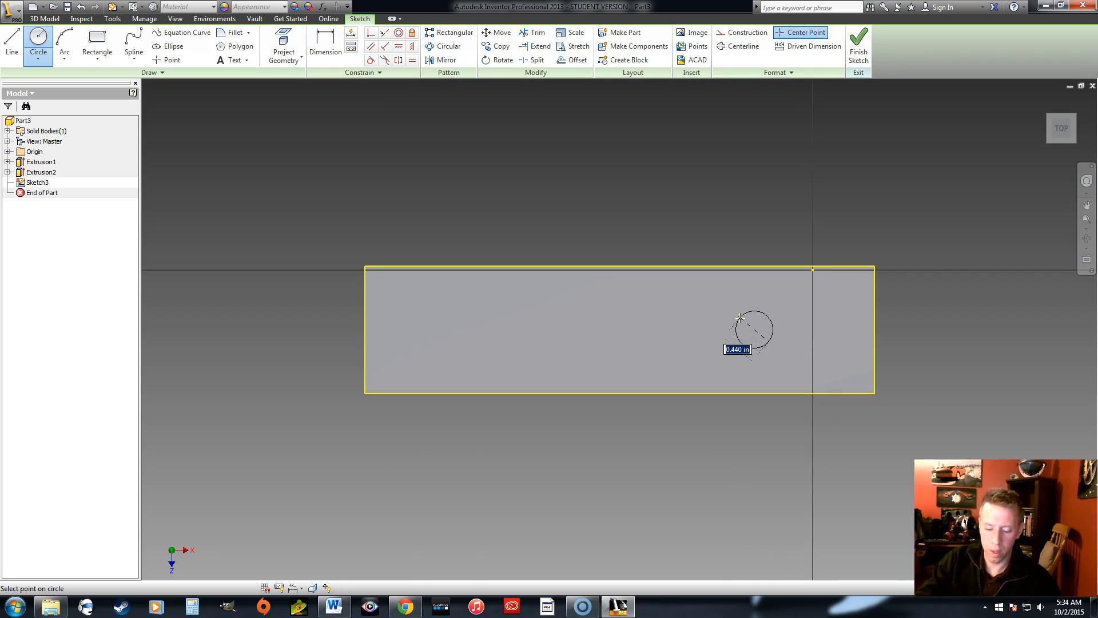
{"action": "key", "text": "Return"}
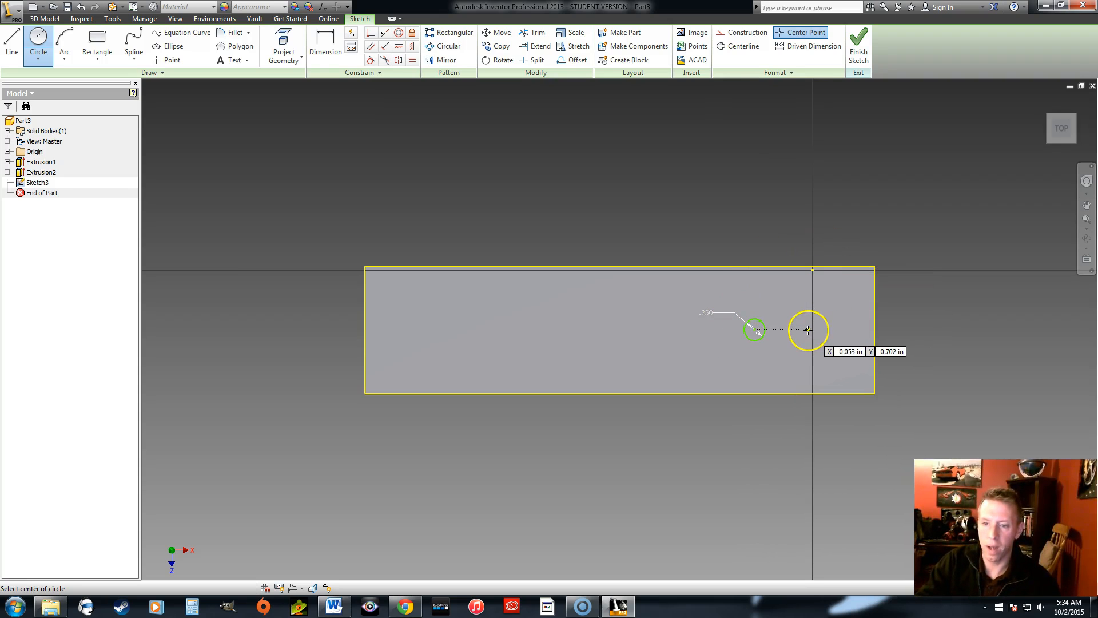
Draw a second 0.25 in diameter circle in line with the first, closer to the block's end, and finish the sketch
{"action": "left_click", "coordinate": [813, 330]}
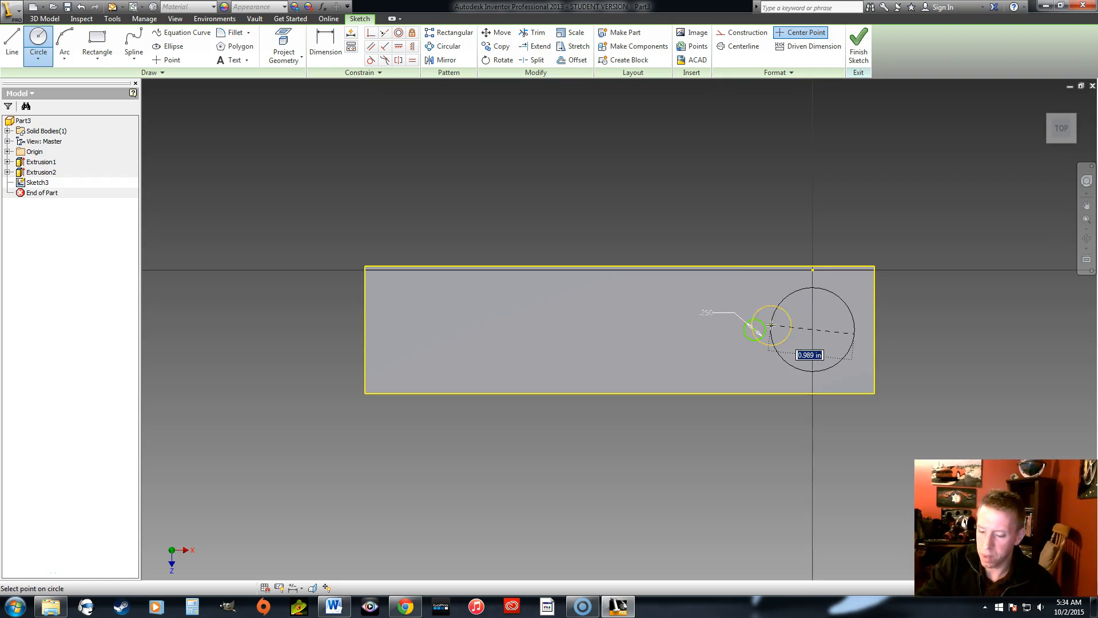
{"action": "type", "text": ".25"}
{"action": "key", "text": "Return"}
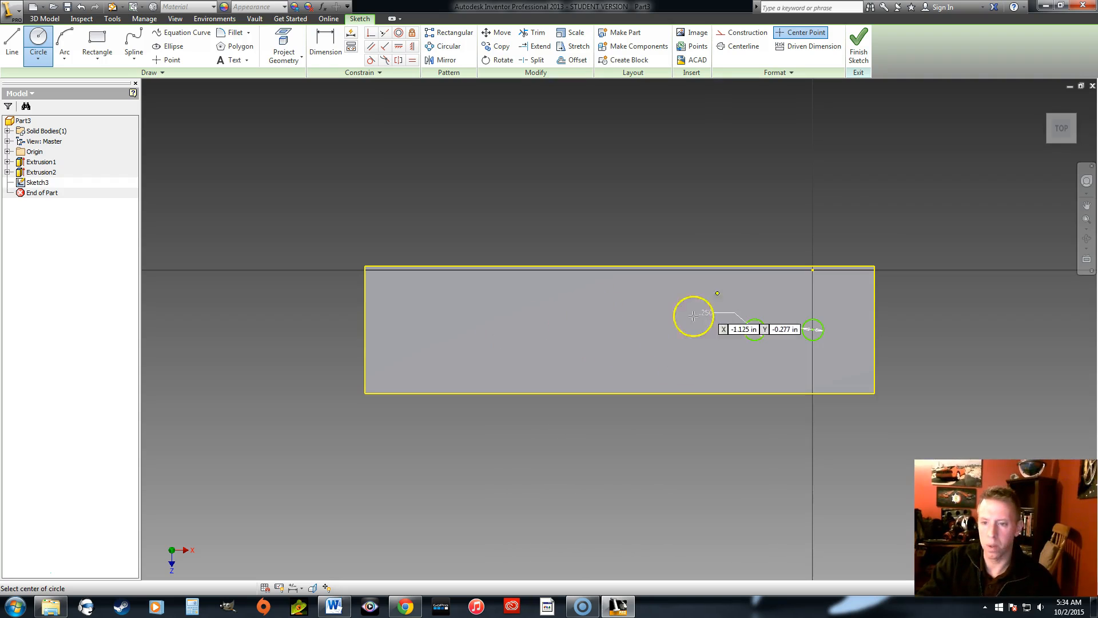
{"action": "left_click", "coordinate": [859, 45]}
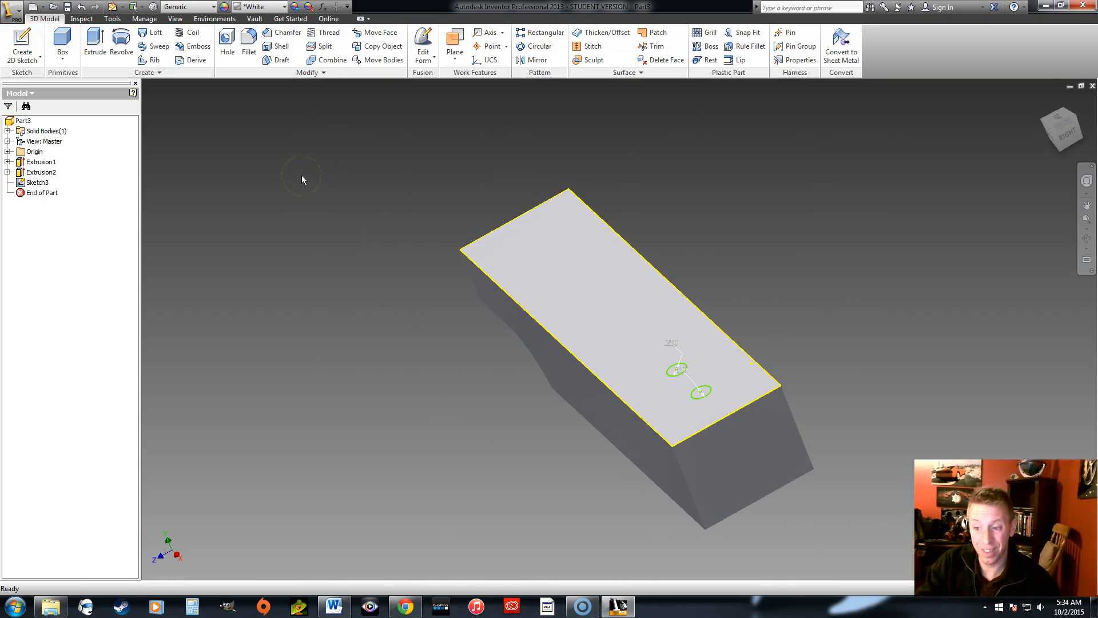
Extrude both circles on the top face upward by 1/8 in as joined pegs
{"action": "left_click", "coordinate": [95, 43]}
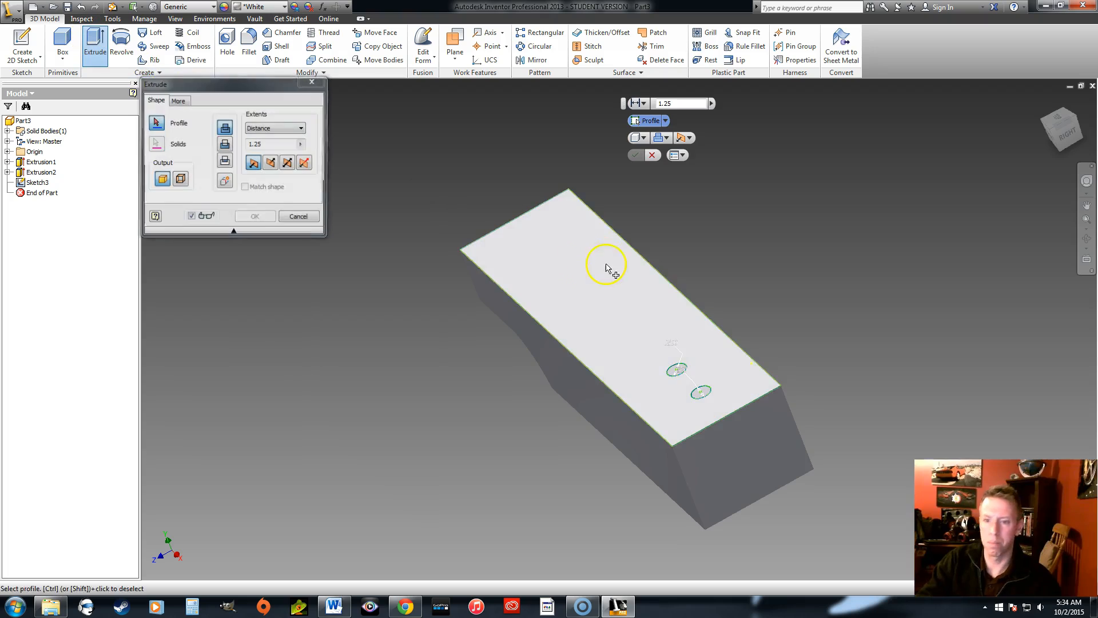
{"action": "left_click", "coordinate": [678, 372]}
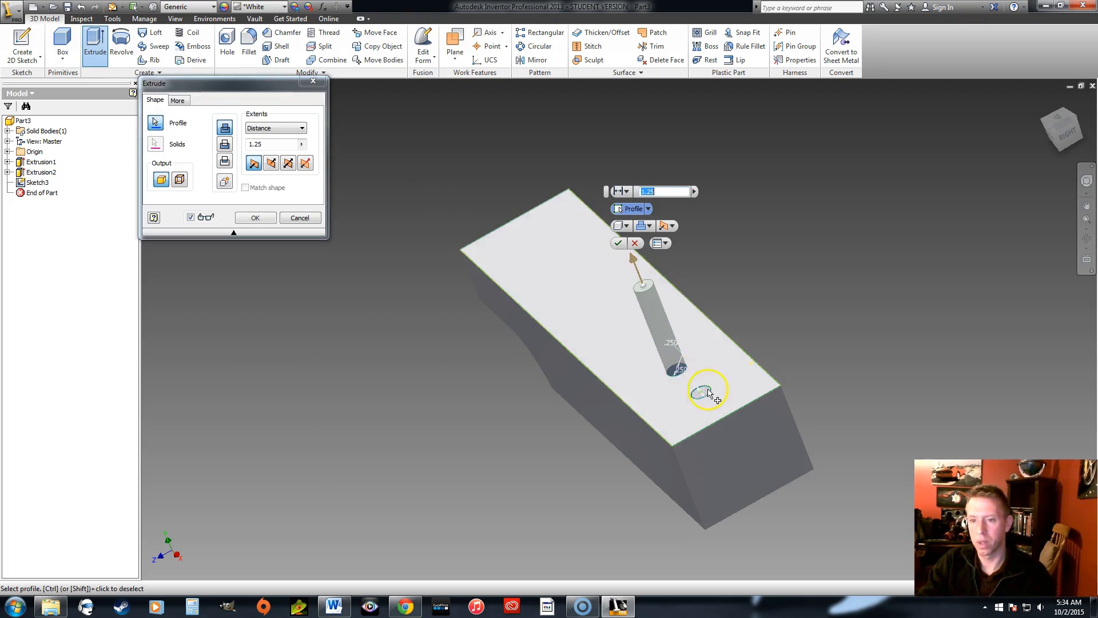
{"action": "left_click", "coordinate": [703, 394]}
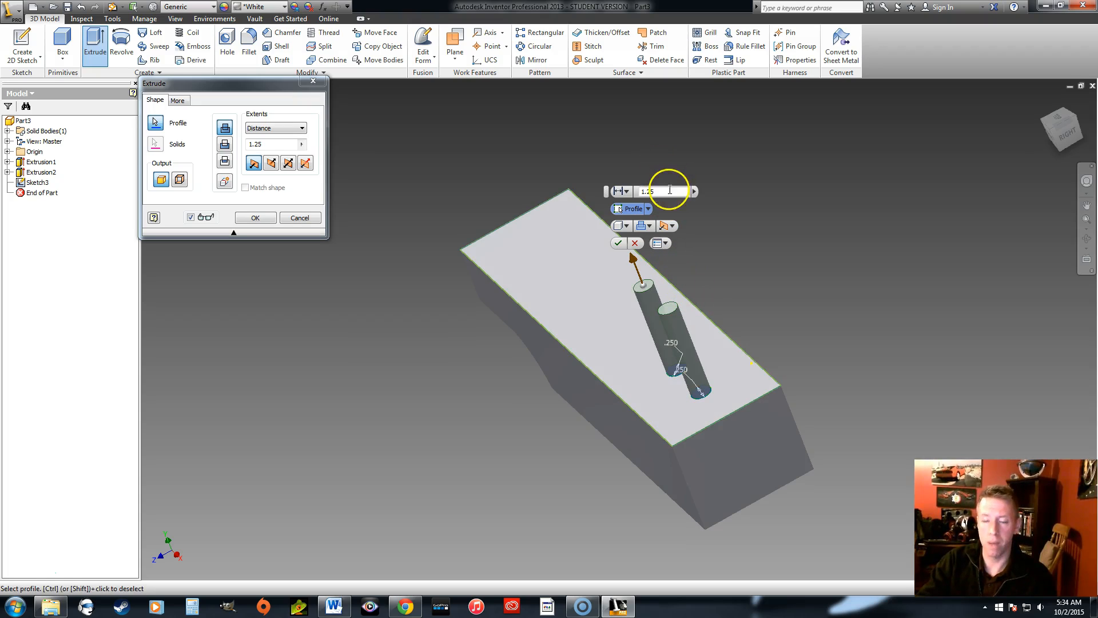
{"action": "left_click", "coordinate": [669, 193]}
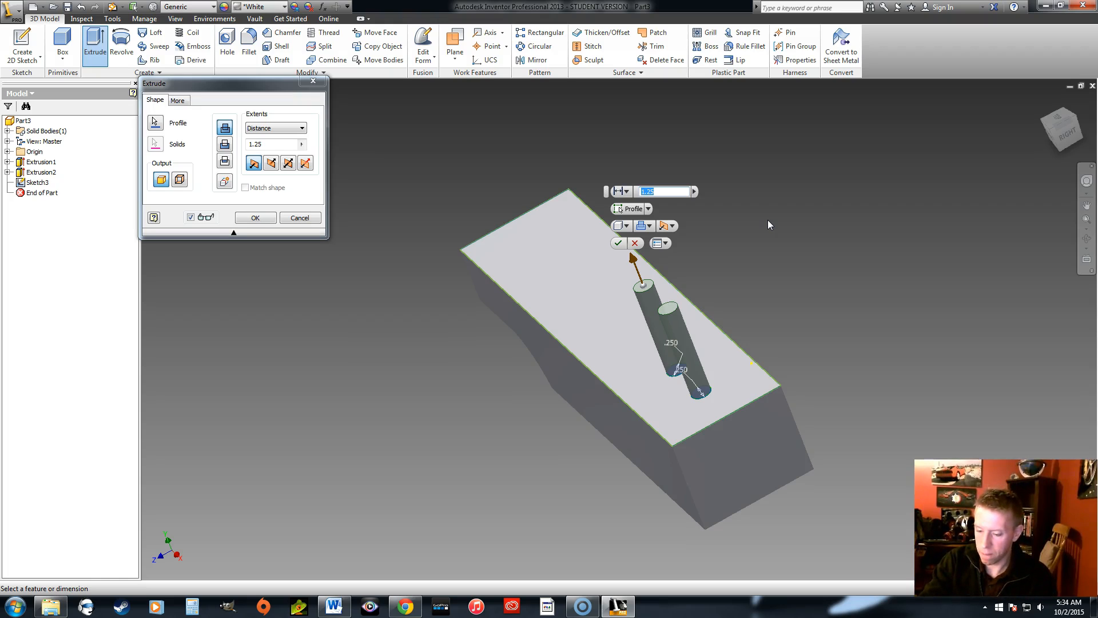
{"action": "type", "text": "1/8"}
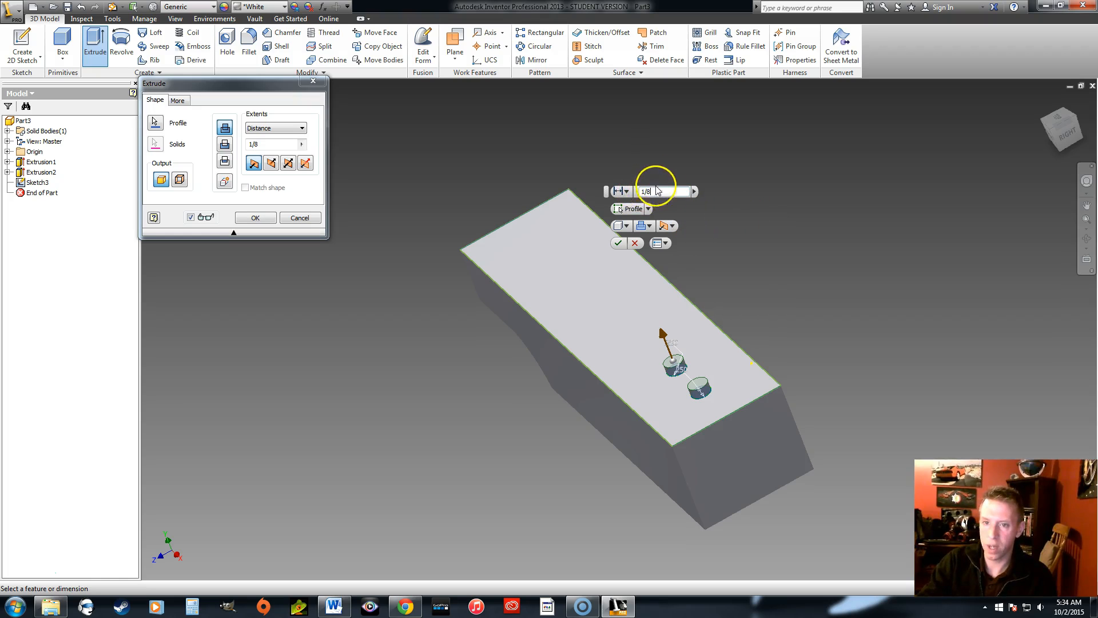
{"action": "left_click", "coordinate": [618, 242]}
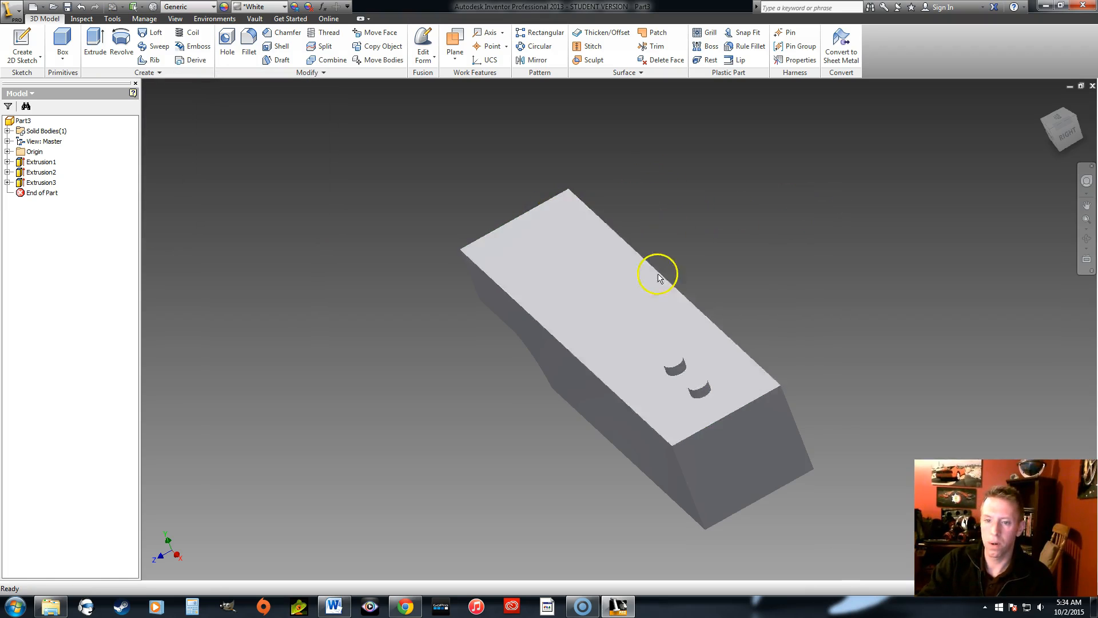
Fillet the top face's long edge on the front side with a 0.125 in radius
{"action": "scroll", "coordinate": [725, 385], "scroll_direction": "up", "scroll_amount": 5}
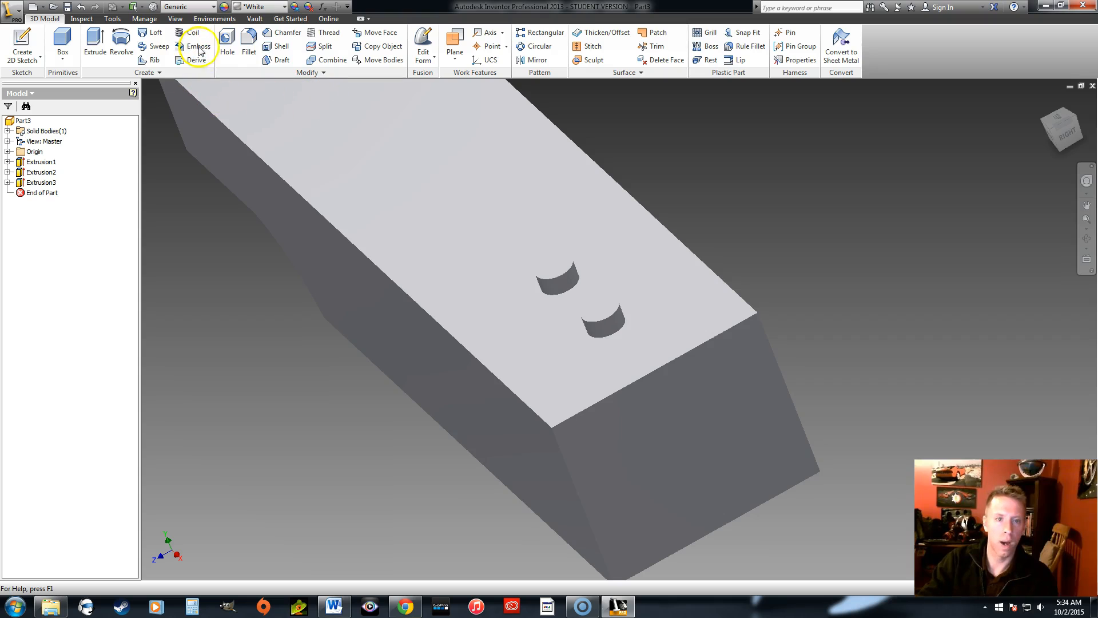
{"action": "left_click", "coordinate": [250, 41]}
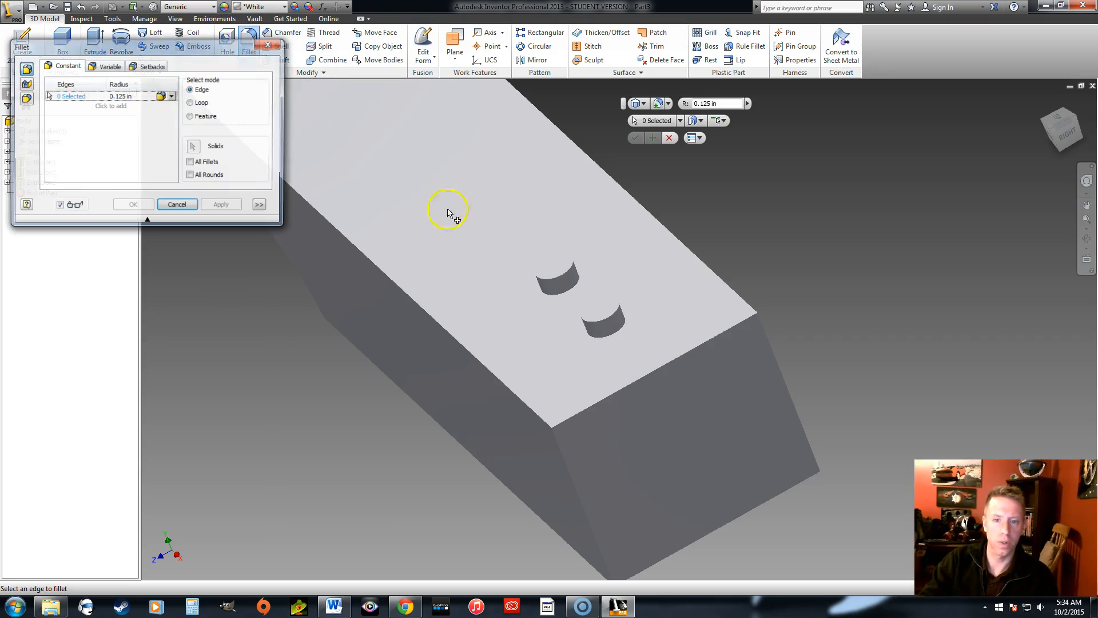
{"action": "left_click", "coordinate": [440, 329]}
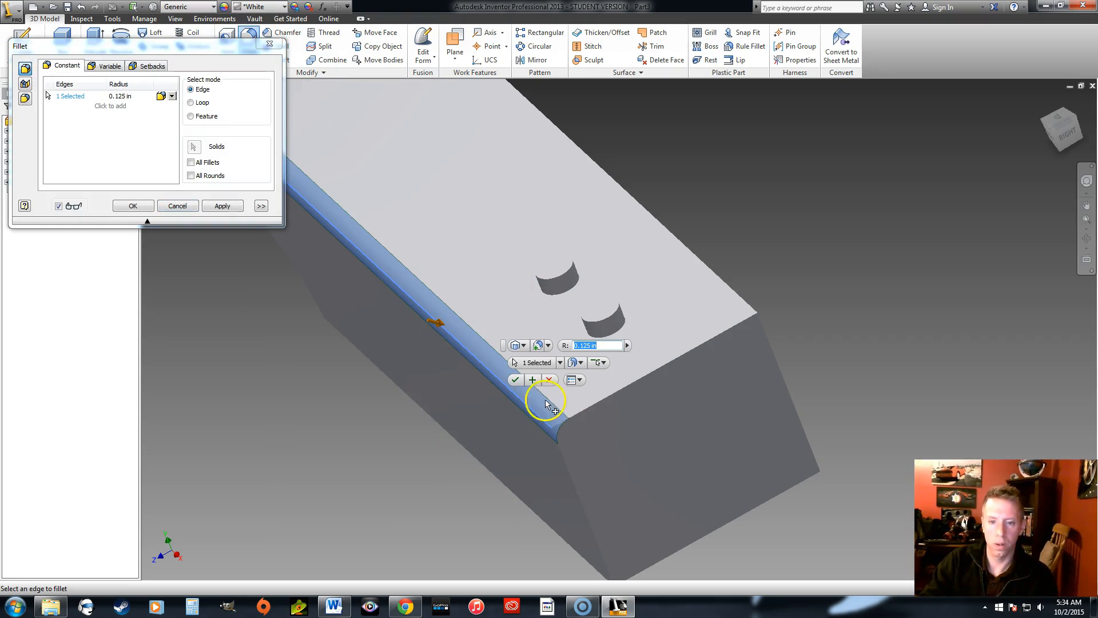
{"action": "key", "text": "Return"}
{"action": "scroll", "coordinate": [521, 426], "scroll_direction": "down", "scroll_amount": 4}
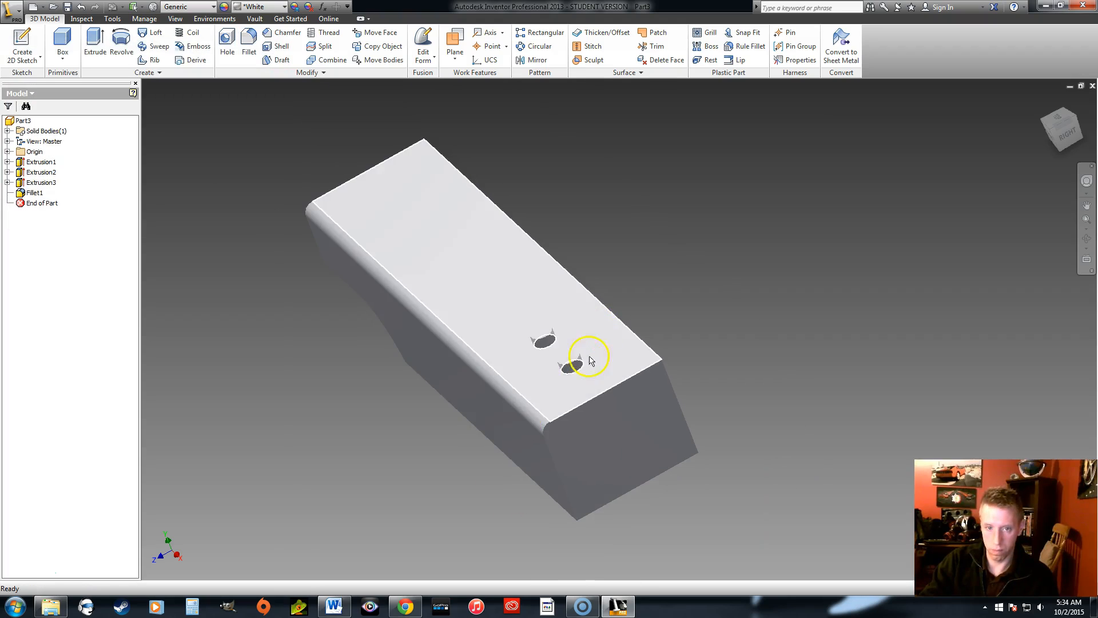
Fillet the top face's remaining long edge, opposite the already rounded one, with a 0.125 in radius
{"action": "left_click", "coordinate": [617, 318]}
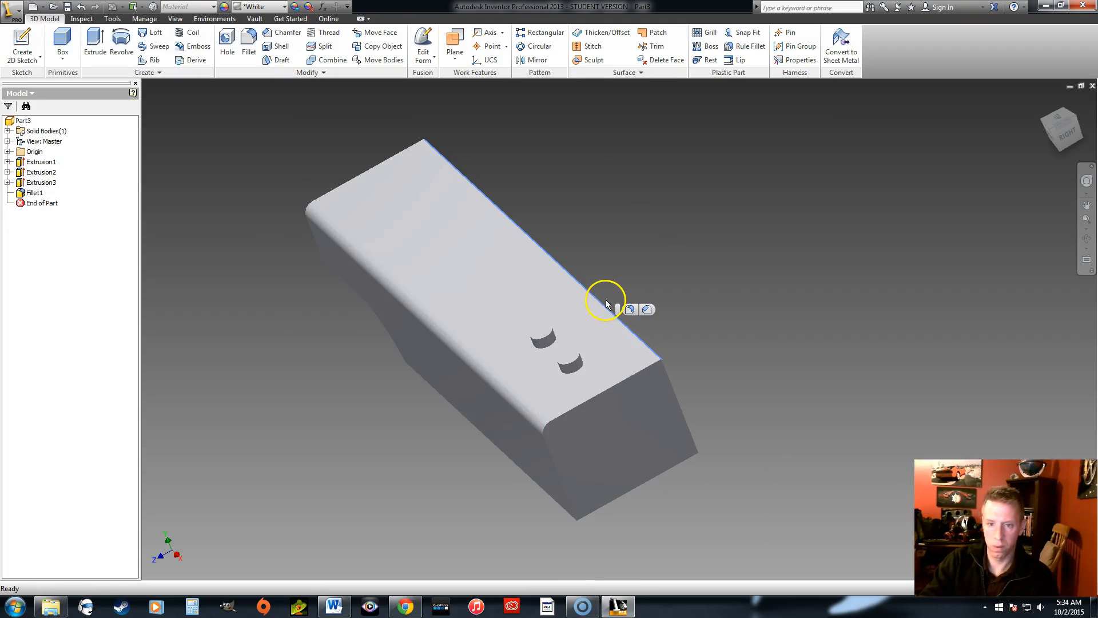
{"action": "left_click", "coordinate": [606, 305]}
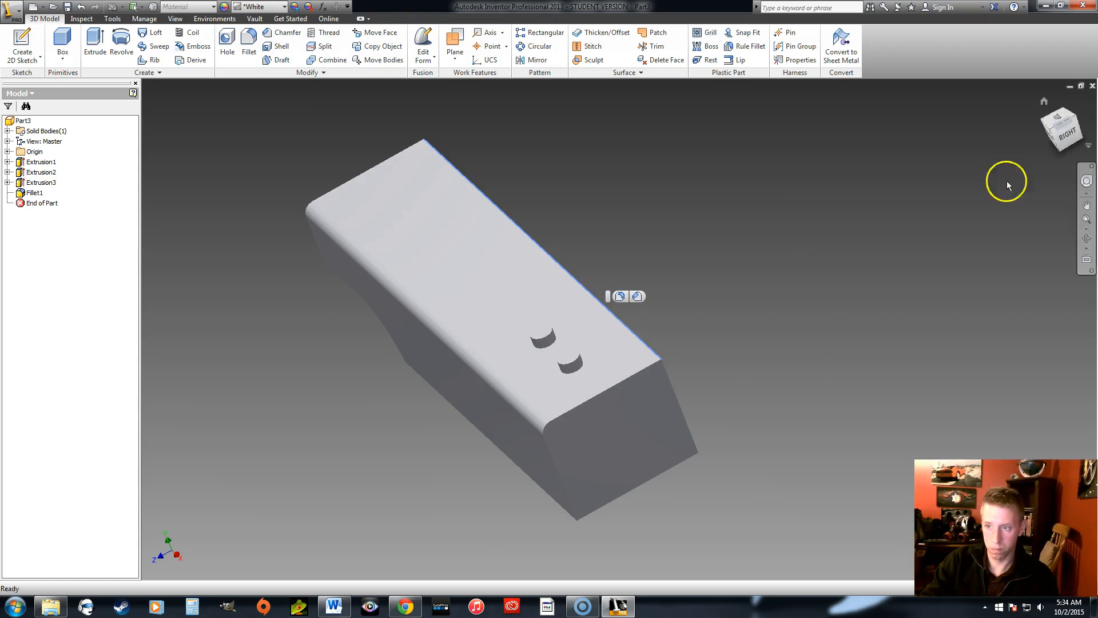
{"action": "left_click_drag", "start_coordinate": [1061, 131], "coordinate": [944, 141]}
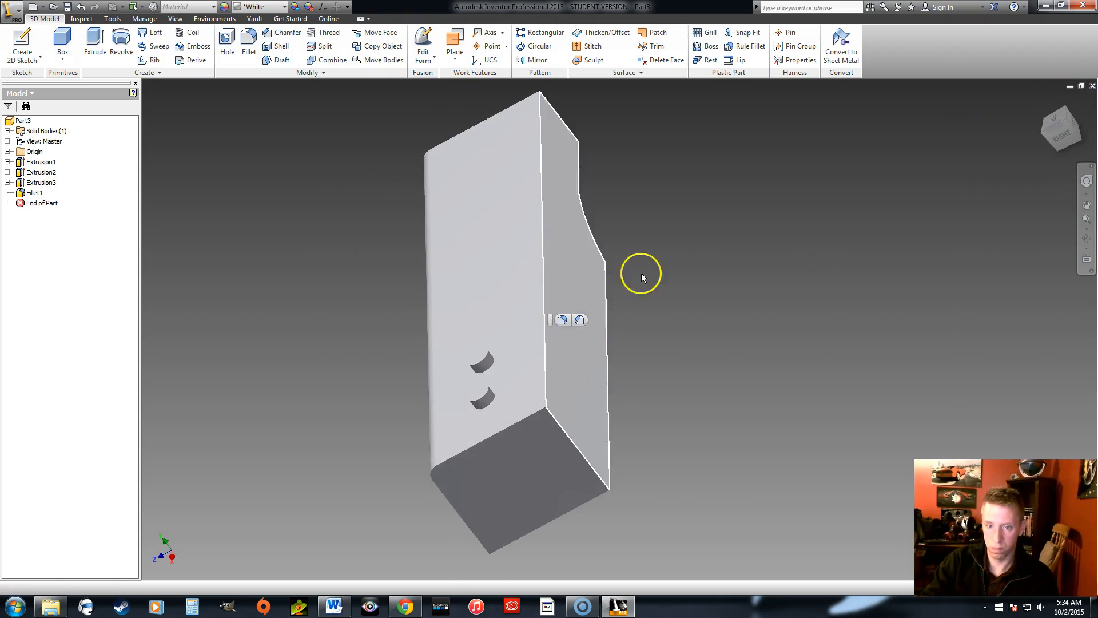
{"action": "left_click", "coordinate": [546, 357]}
{"action": "left_click", "coordinate": [559, 349]}
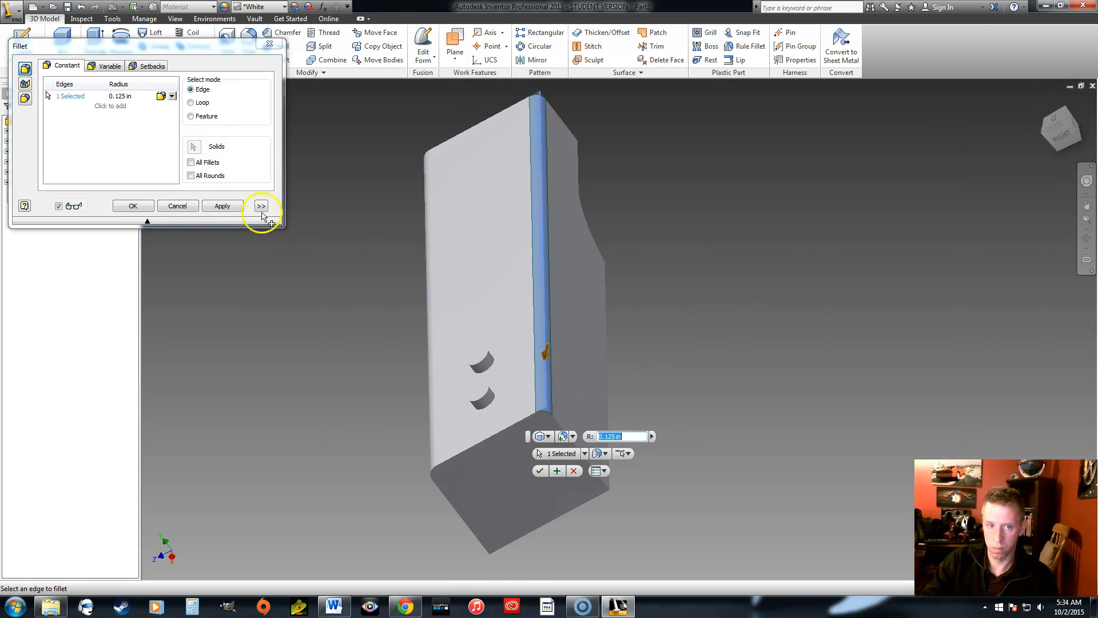
{"action": "left_click", "coordinate": [138, 204]}
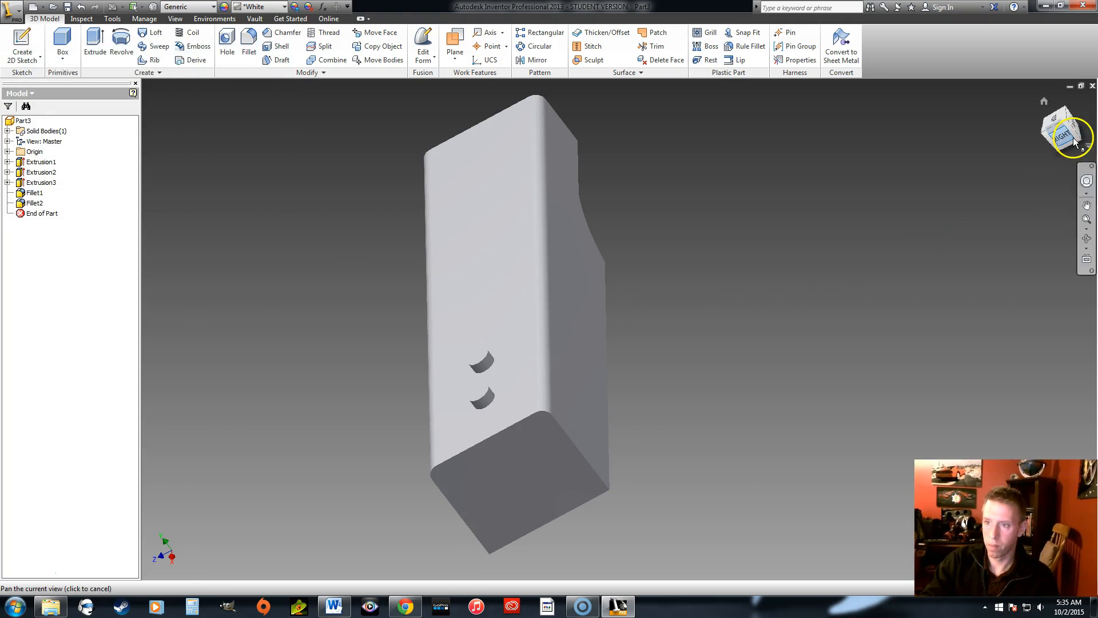
Fillet the edges around the end face nearest the pegs and the front side's lower long edge with a 0.125 in radius
{"action": "left_click", "coordinate": [1072, 127]}
{"action": "left_click_drag", "start_coordinate": [255, 106], "coordinate": [260, 147]}
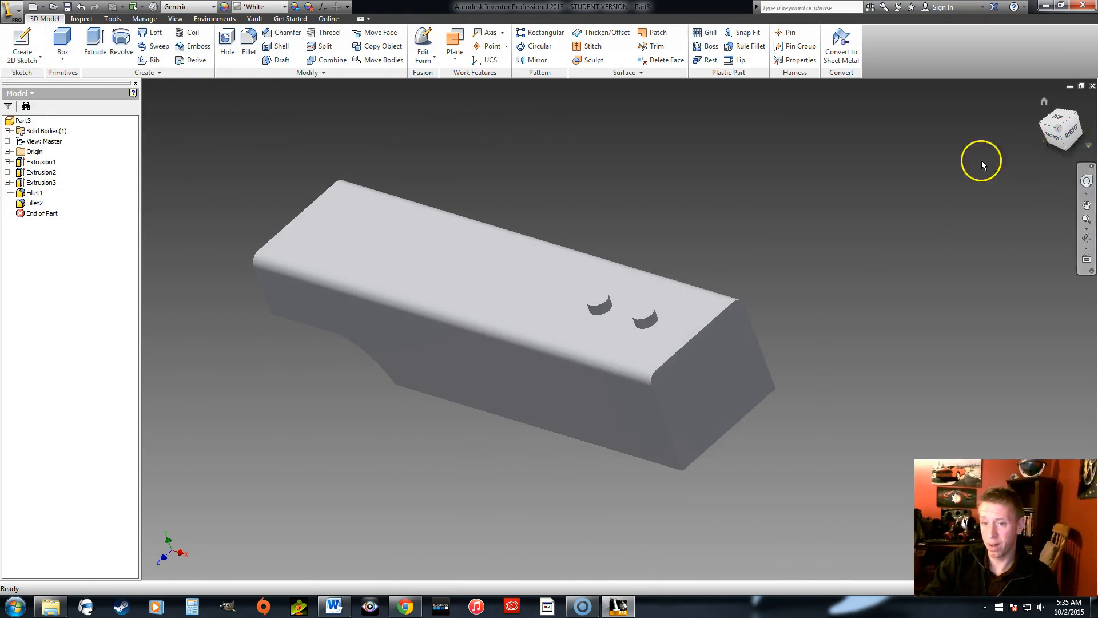
{"action": "left_click", "coordinate": [690, 343]}
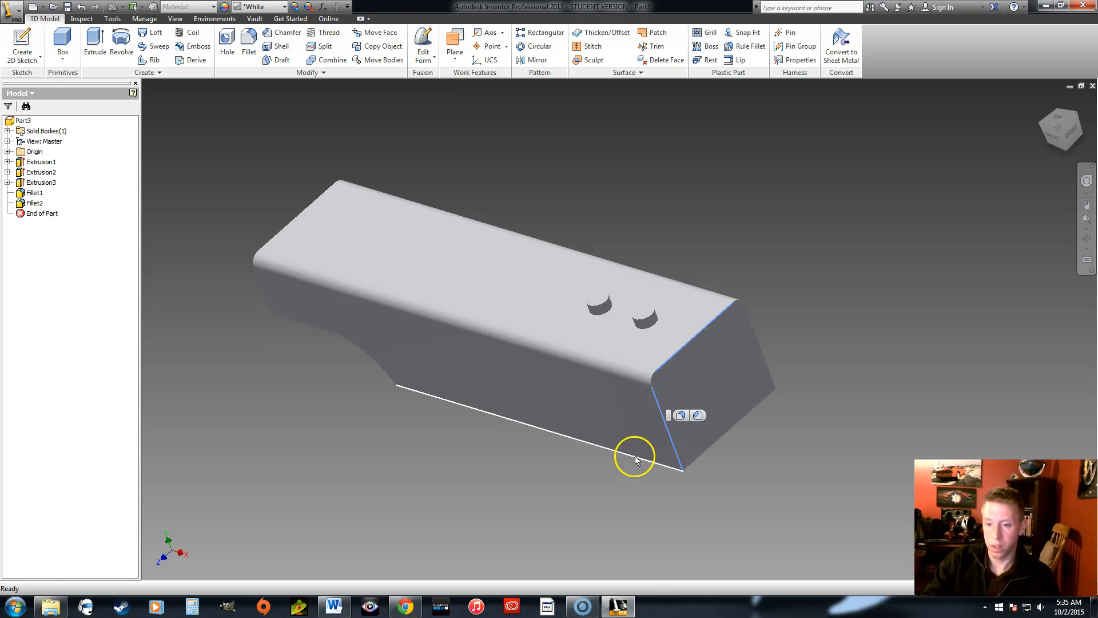
{"action": "left_click", "coordinate": [659, 456]}
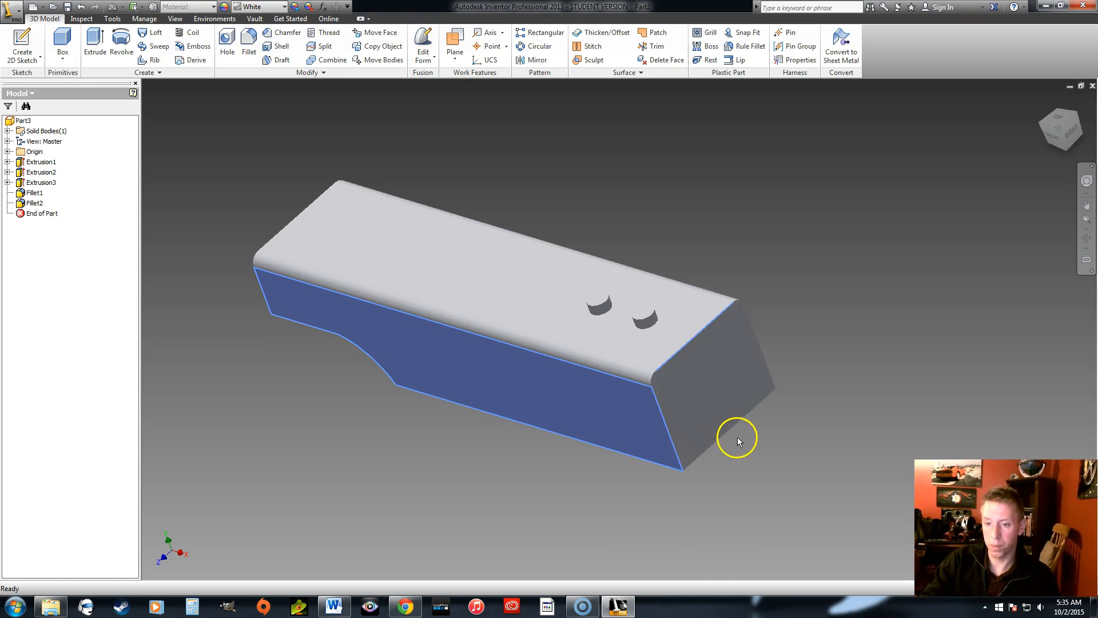
{"action": "left_click", "coordinate": [711, 442]}
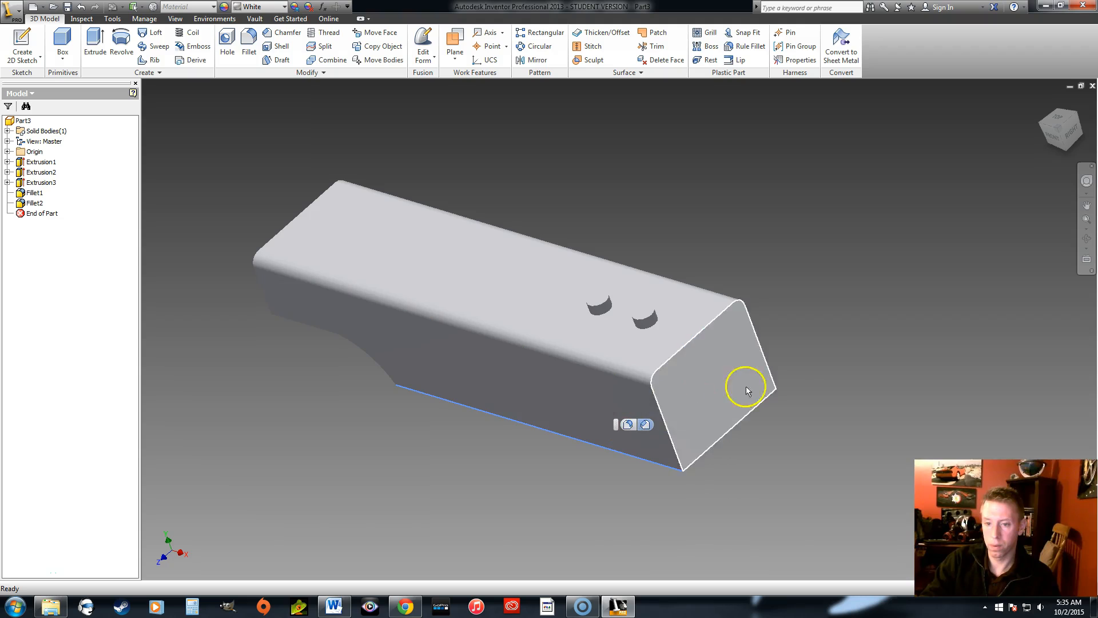
{"action": "left_click", "coordinate": [778, 343]}
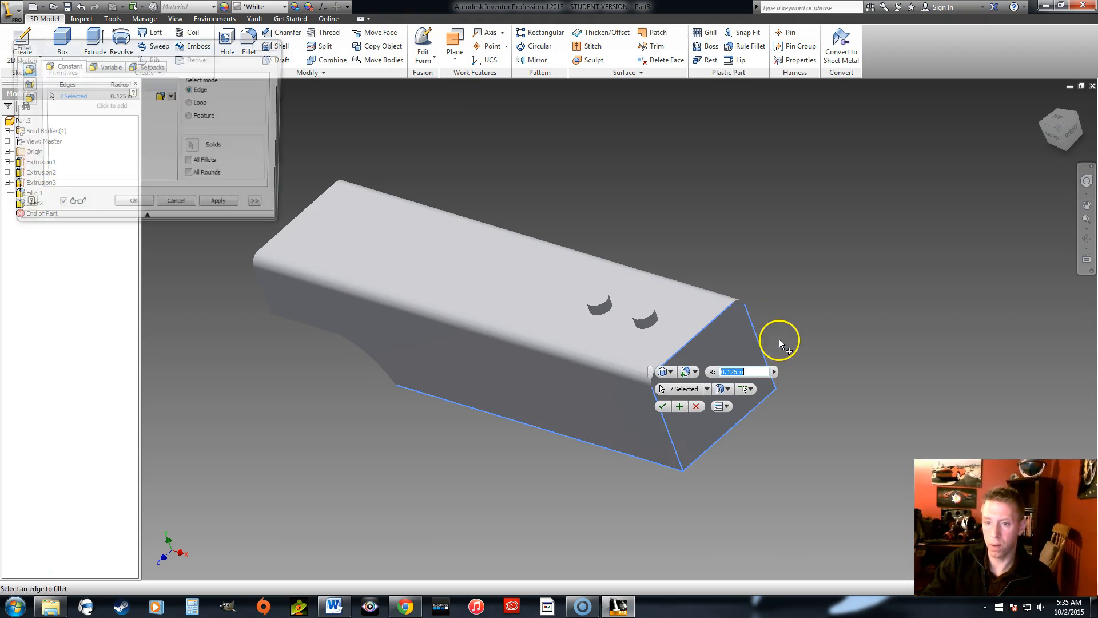
{"action": "left_click", "coordinate": [661, 408]}
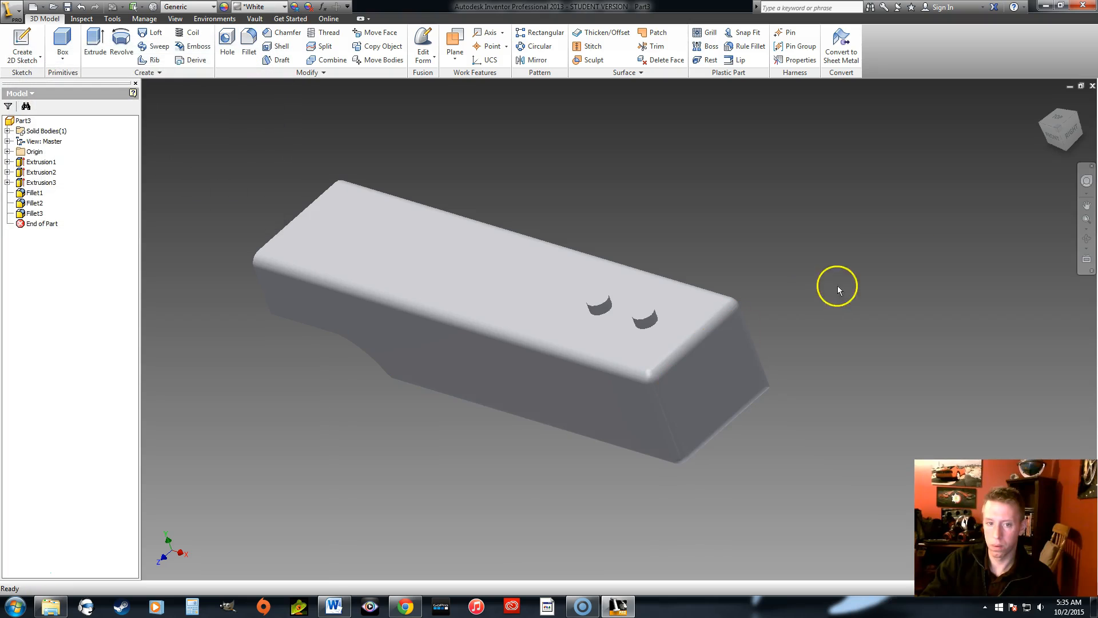
Round the top rims of both small pegs with 0.05 in radius fillets
{"action": "left_click_drag", "start_coordinate": [1079, 143], "coordinate": [739, 357]}
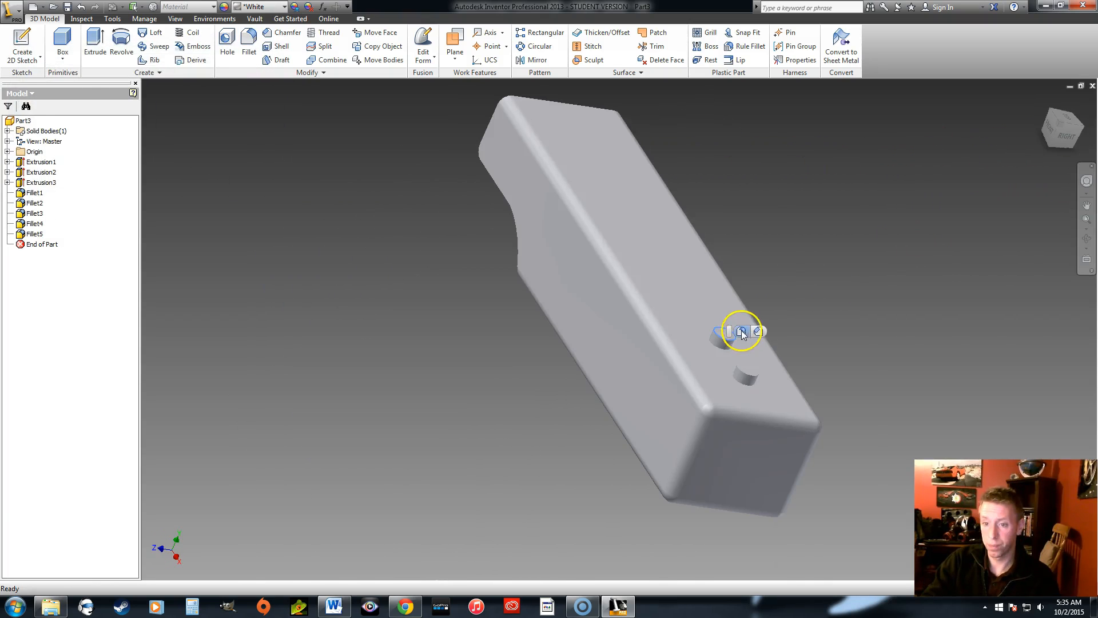
{"action": "left_click", "coordinate": [741, 331]}
{"action": "left_click_drag", "start_coordinate": [829, 393], "coordinate": [770, 394]}
{"action": "type", "text": ".05"}
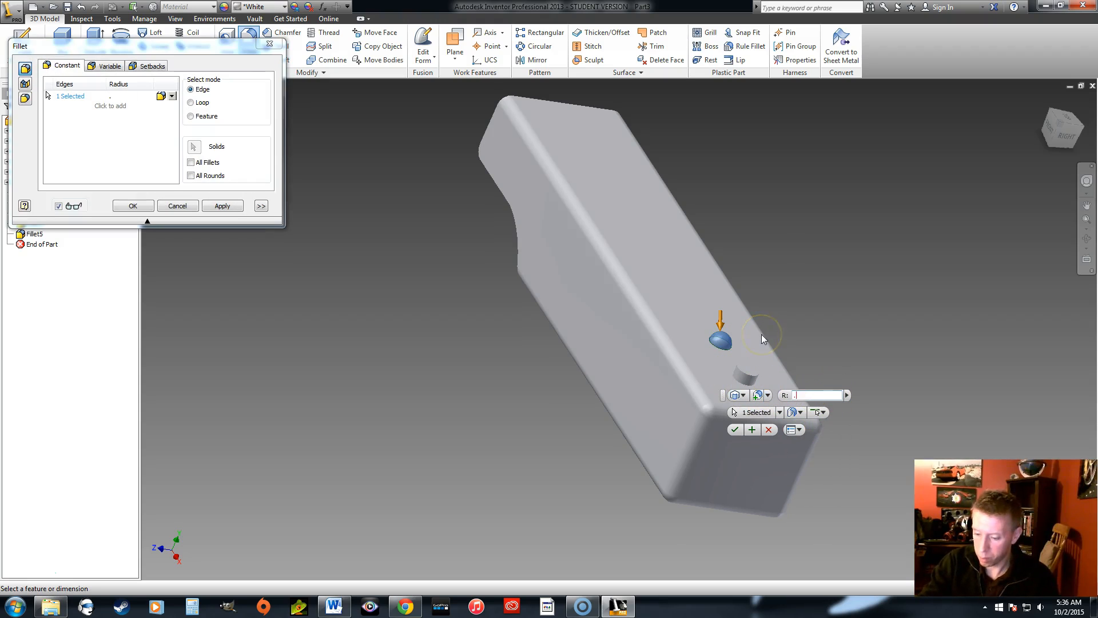
{"action": "key", "text": "Return"}
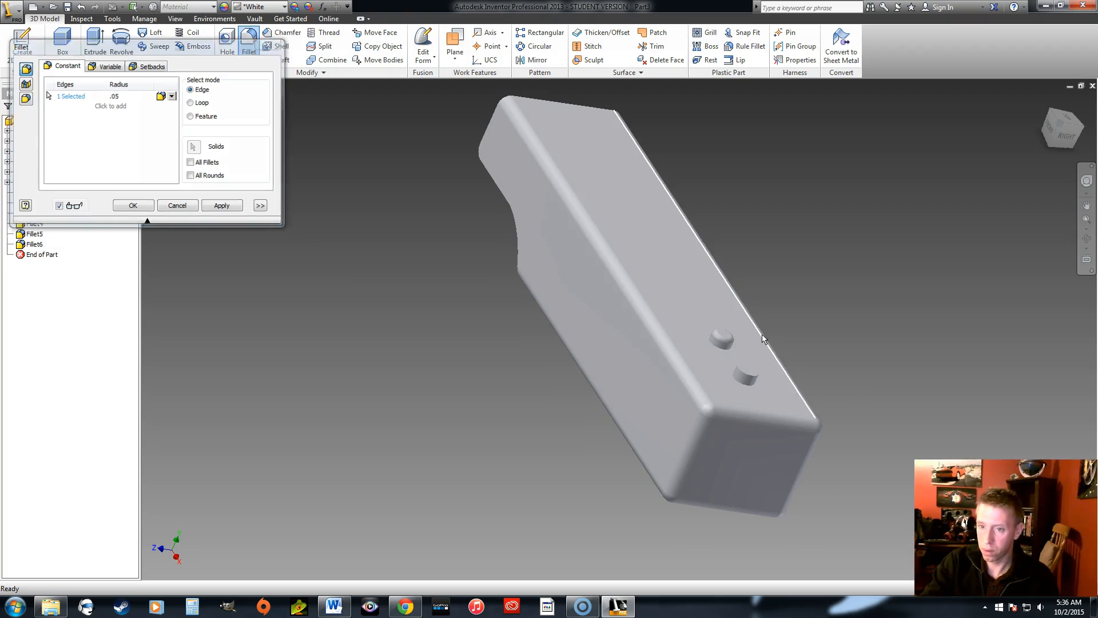
{"action": "left_click", "coordinate": [748, 373]}
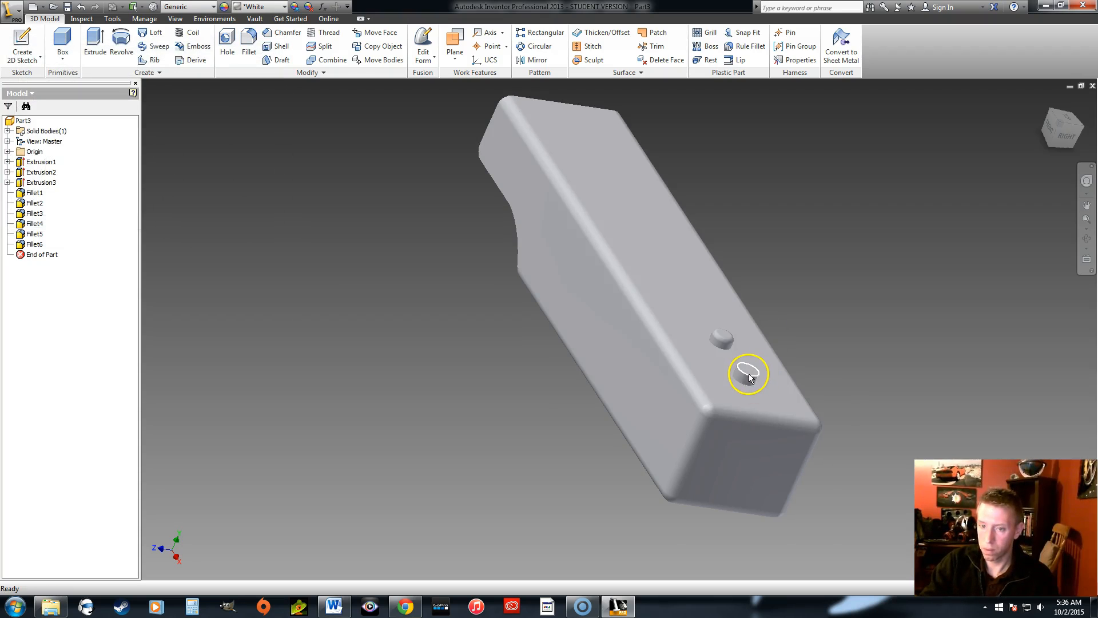
{"action": "left_click", "coordinate": [764, 364]}
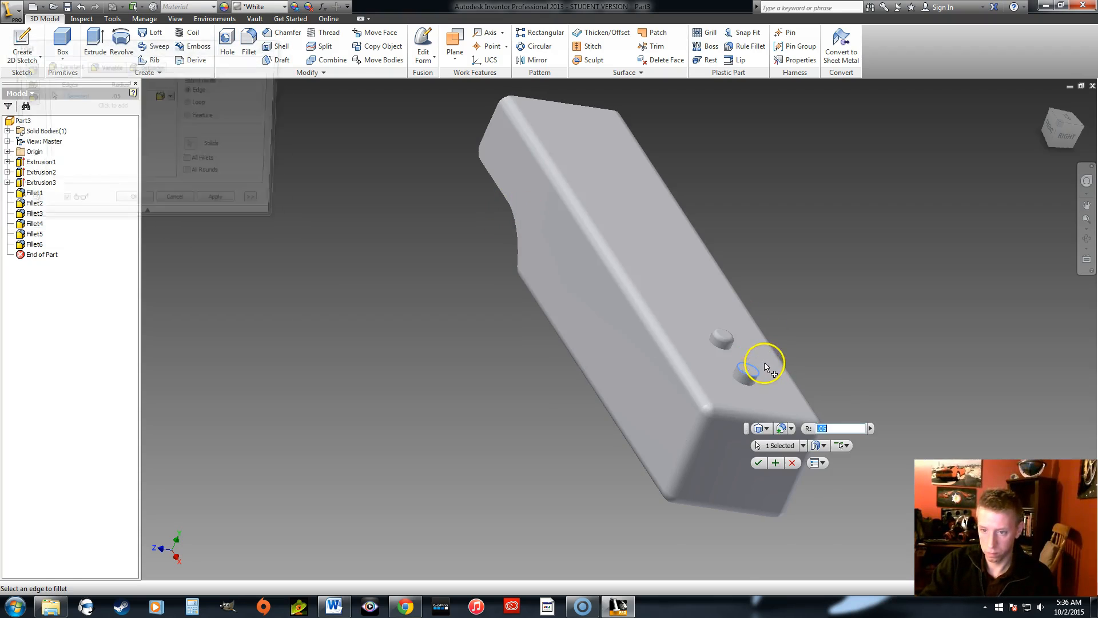
{"action": "key", "text": "Return"}
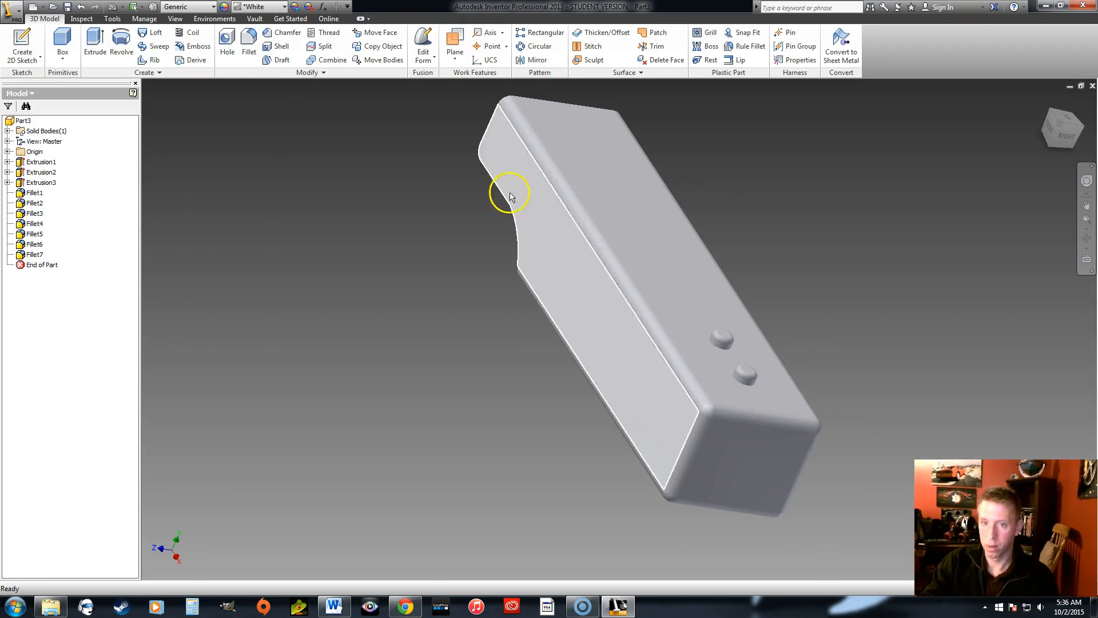
Start a sketch on the block's top face and draw a 0.5 in diameter circle towards the notch end, in line with the pegs
{"action": "left_click", "coordinate": [23, 38]}
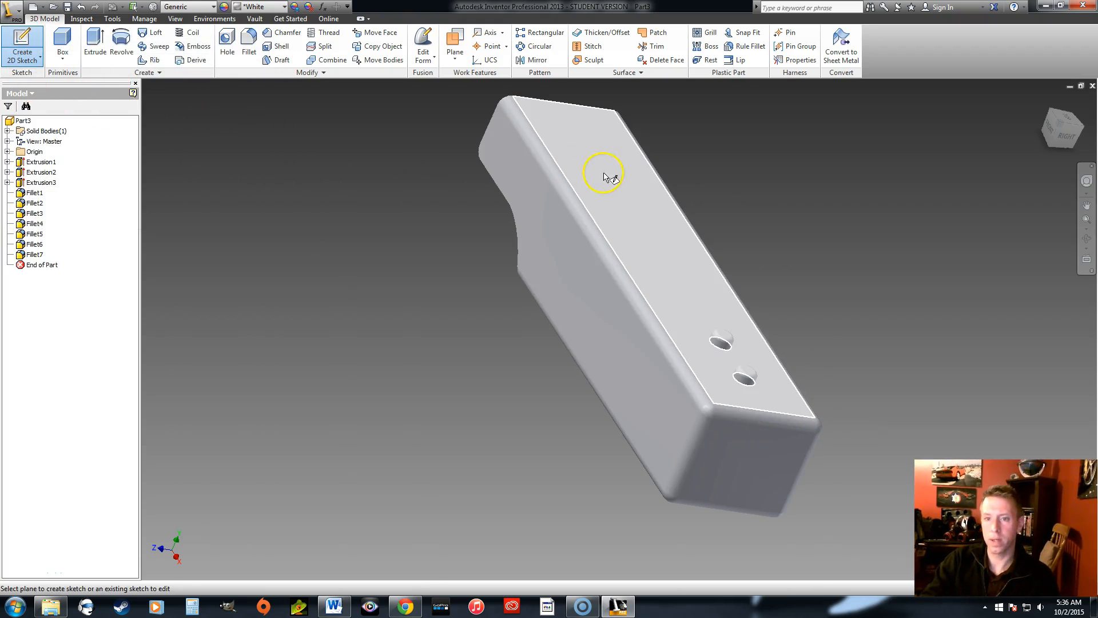
{"action": "left_click", "coordinate": [601, 174]}
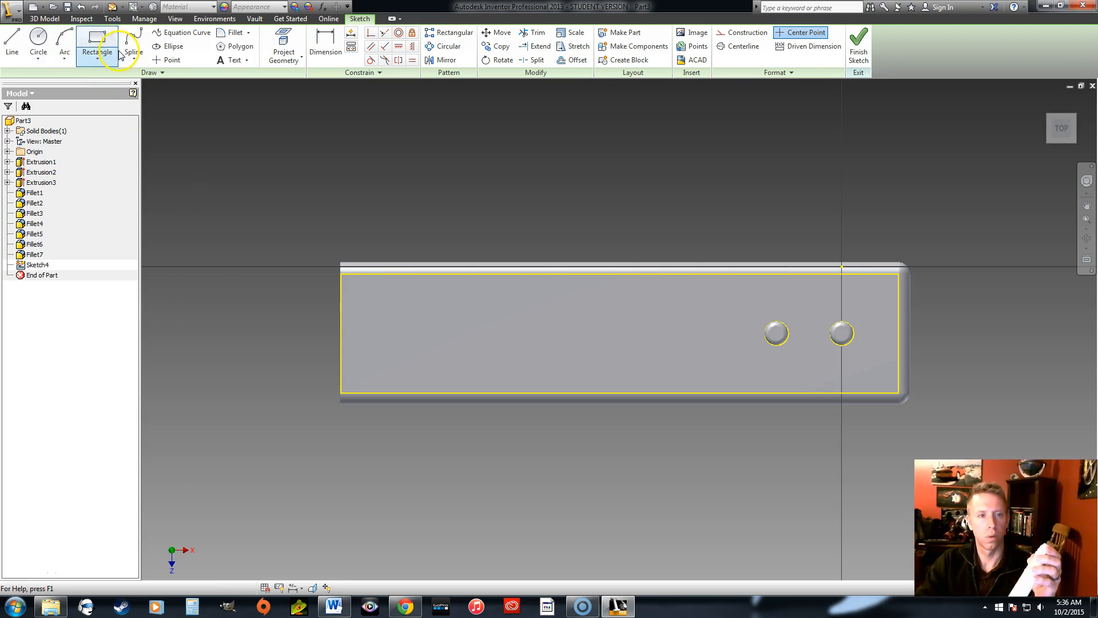
{"action": "left_click", "coordinate": [38, 42]}
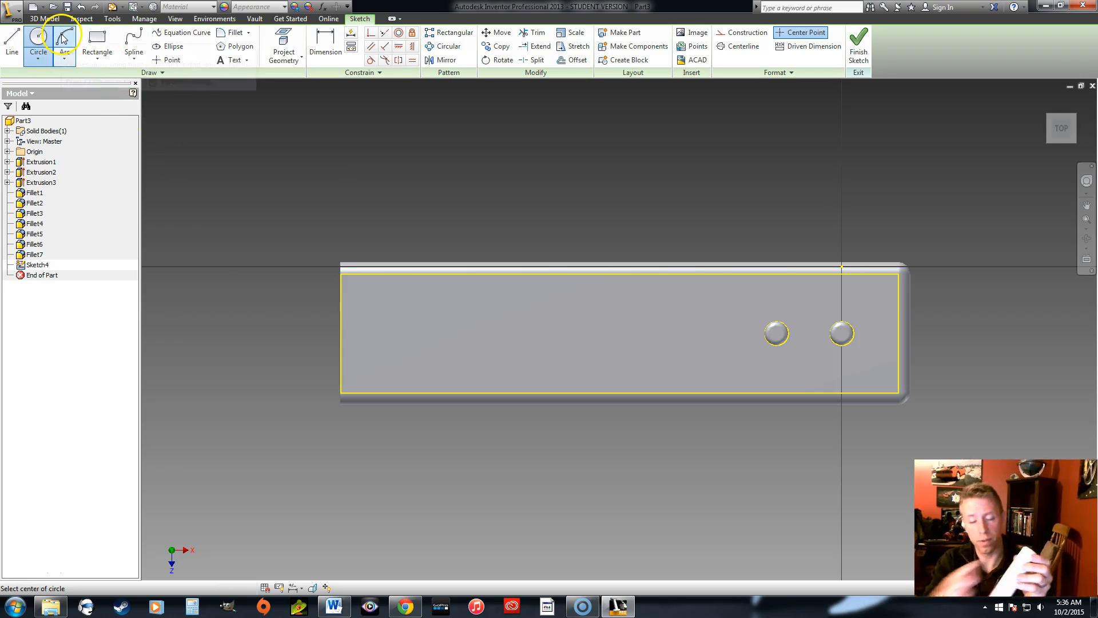
{"action": "left_click", "coordinate": [498, 332]}
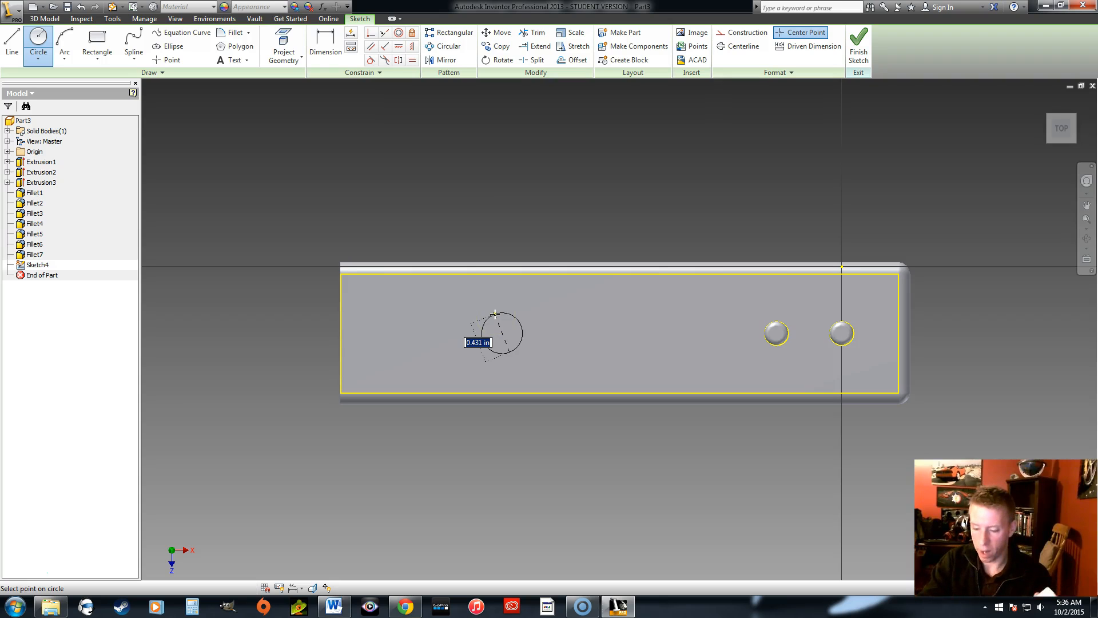
{"action": "key", "text": "Return"}
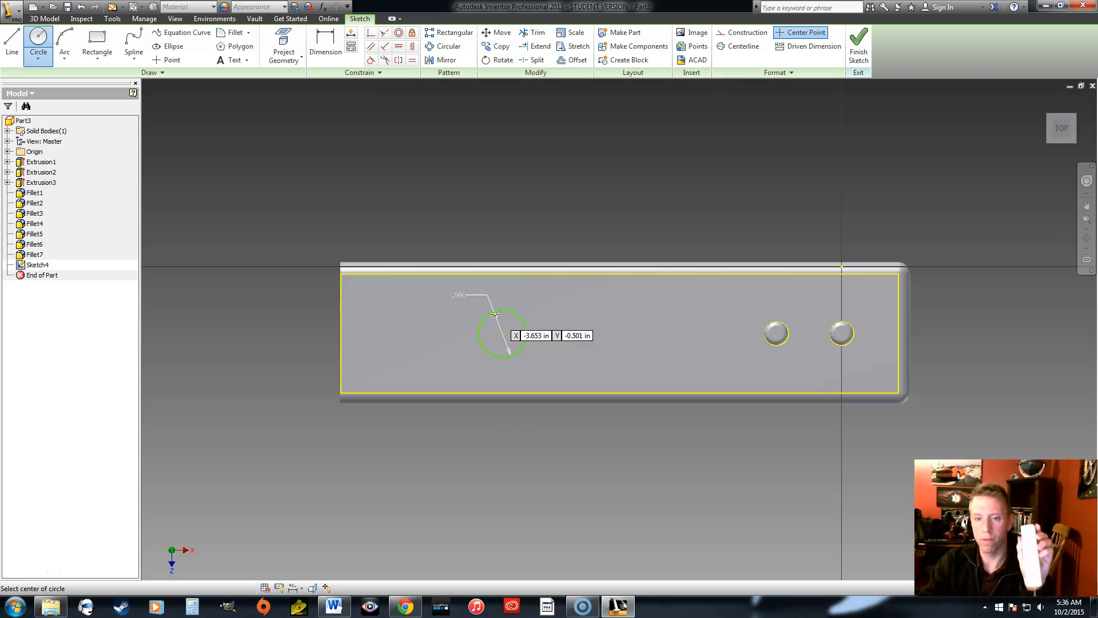
Finish the sketch and extrude the 0.5 in circle upward by 1/8 in as a joined round button
{"action": "left_click", "coordinate": [859, 49]}
{"action": "left_click", "coordinate": [95, 43]}
{"action": "left_click", "coordinate": [622, 192]}
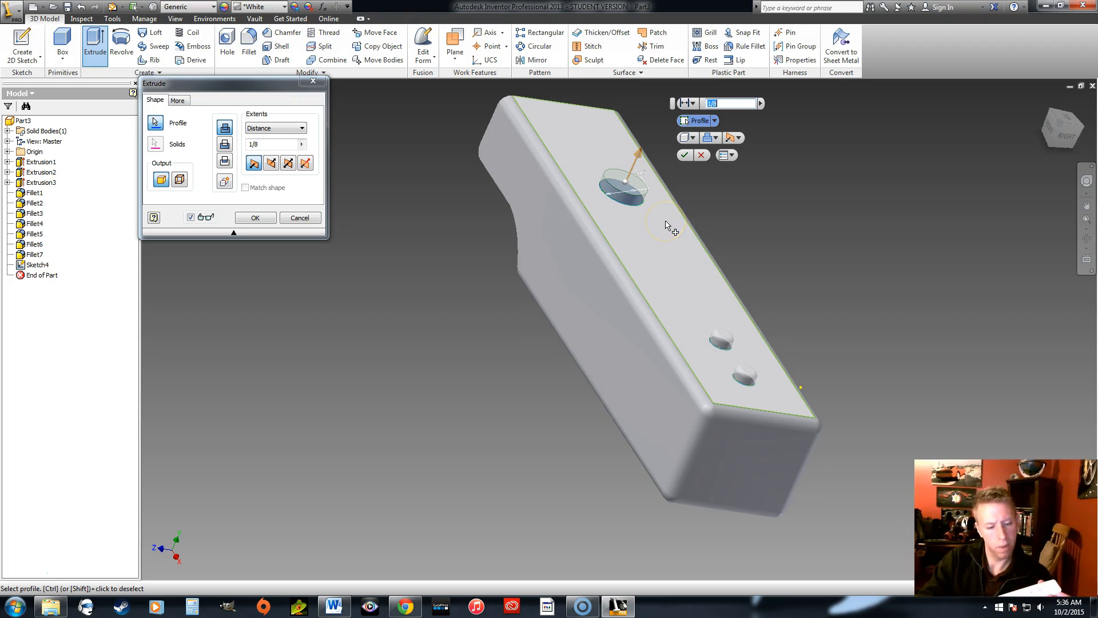
{"action": "left_click", "coordinate": [680, 187]}
{"action": "left_click", "coordinate": [685, 155]}
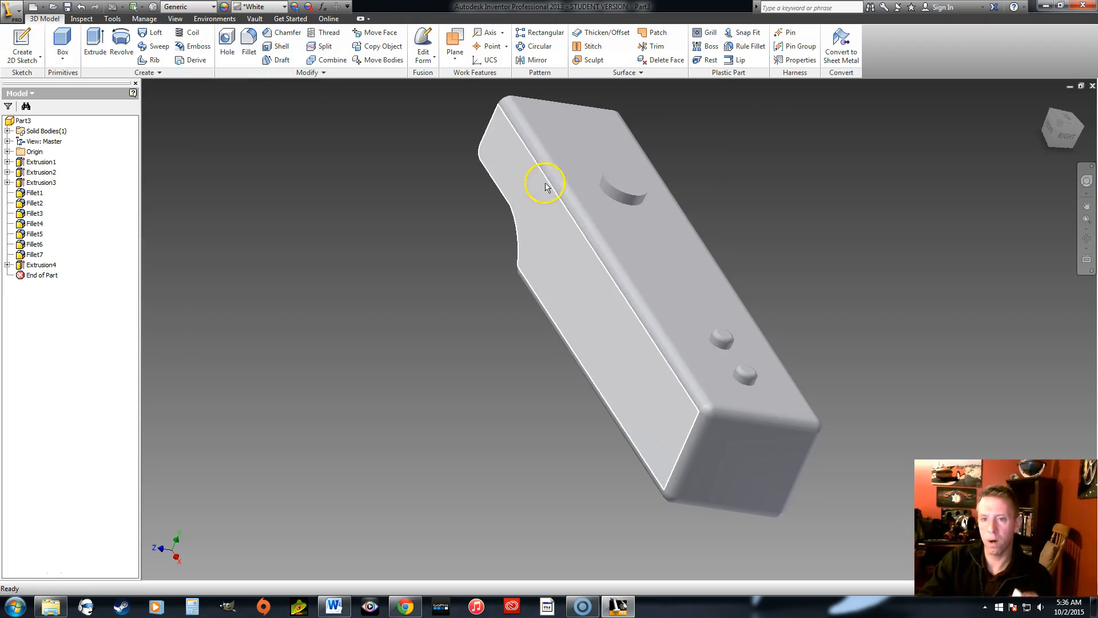
Fillet the top rim of the large round button with a 0.05 in radius
{"action": "left_click", "coordinate": [250, 43]}
{"action": "left_click", "coordinate": [605, 181]}
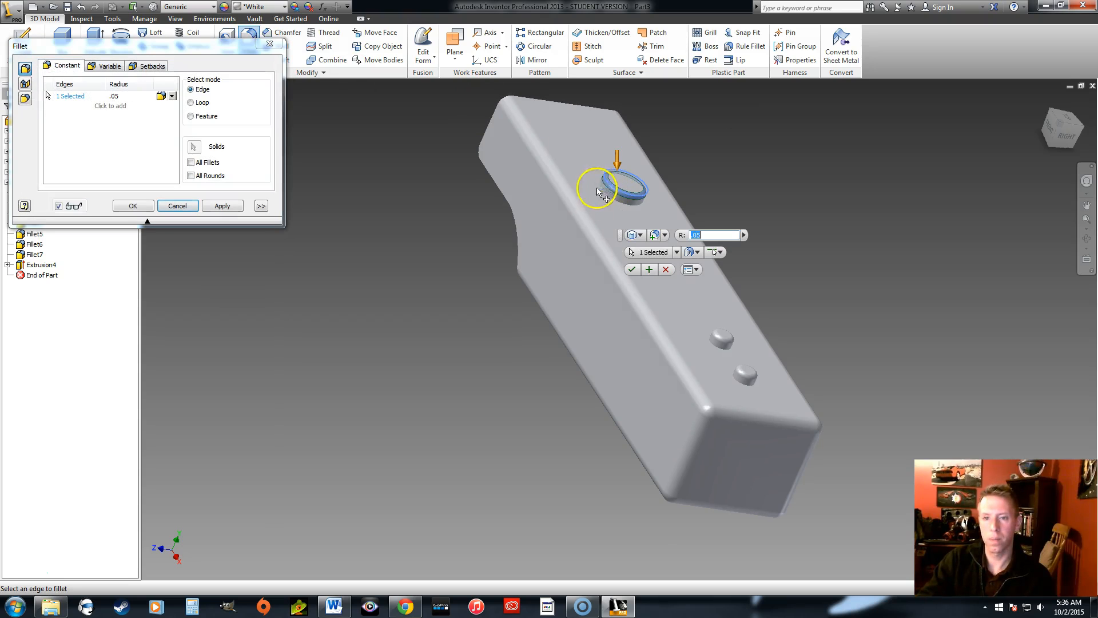
{"action": "left_click", "coordinate": [638, 269]}
Sketch a lengthwise rectangle about 0.78 × 0.17 in on the top face between the large button and notch end, and cross it with a second rectangle
{"action": "scroll", "coordinate": [689, 246], "scroll_direction": "down", "scroll_amount": 3}
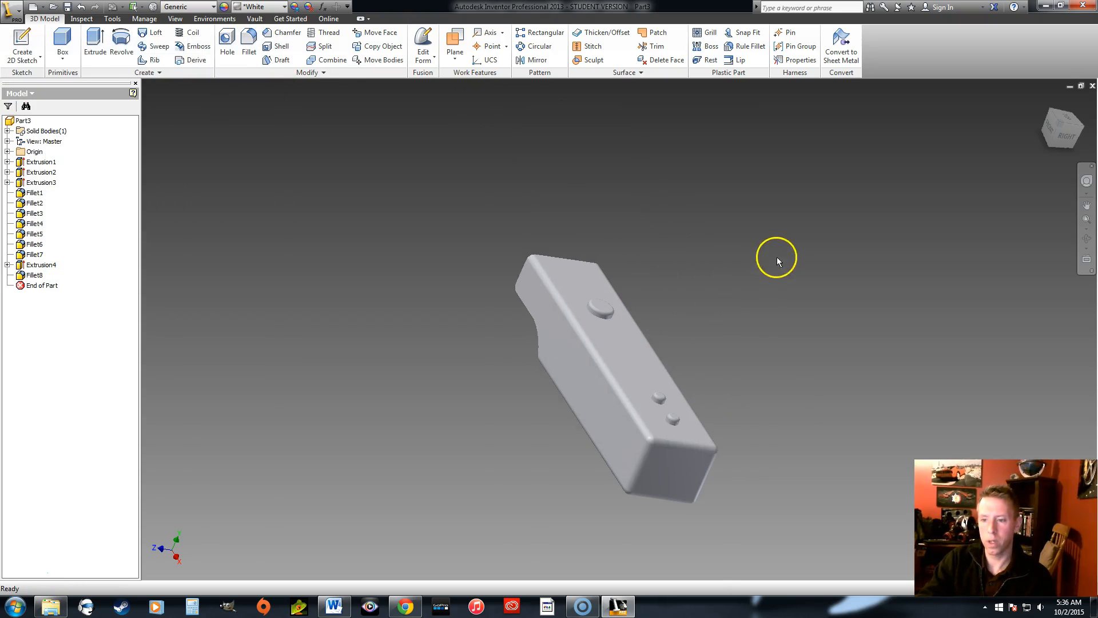
{"action": "mouse_move", "coordinate": [1061, 131]}
{"action": "left_mouse_down"}
{"action": "mouse_move", "coordinate": [1047, 149]}
{"action": "mouse_move", "coordinate": [925, 150]}
{"action": "mouse_move", "coordinate": [706, 83]}
{"action": "mouse_move", "coordinate": [684, 559]}
{"action": "mouse_move", "coordinate": [699, 566]}
{"action": "mouse_move", "coordinate": [709, 23]}
{"action": "mouse_move", "coordinate": [784, 110]}
{"action": "mouse_move", "coordinate": [889, 127]}
{"action": "mouse_move", "coordinate": [896, 114]}
{"action": "mouse_move", "coordinate": [883, 85]}
{"action": "mouse_move", "coordinate": [875, 572]}
{"action": "mouse_move", "coordinate": [859, 543]}
{"action": "mouse_move", "coordinate": [865, 559]}
{"action": "mouse_move", "coordinate": [875, 91]}
{"action": "mouse_move", "coordinate": [885, 132]}
{"action": "mouse_move", "coordinate": [939, 177]}
{"action": "left_mouse_up"}
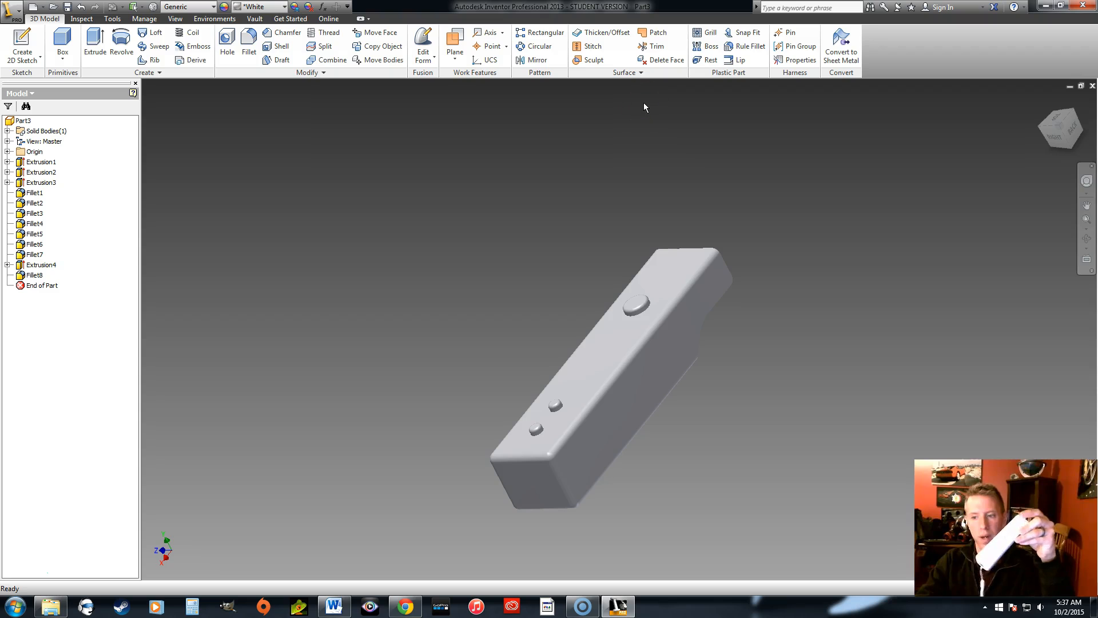
{"action": "left_click", "coordinate": [22, 42]}
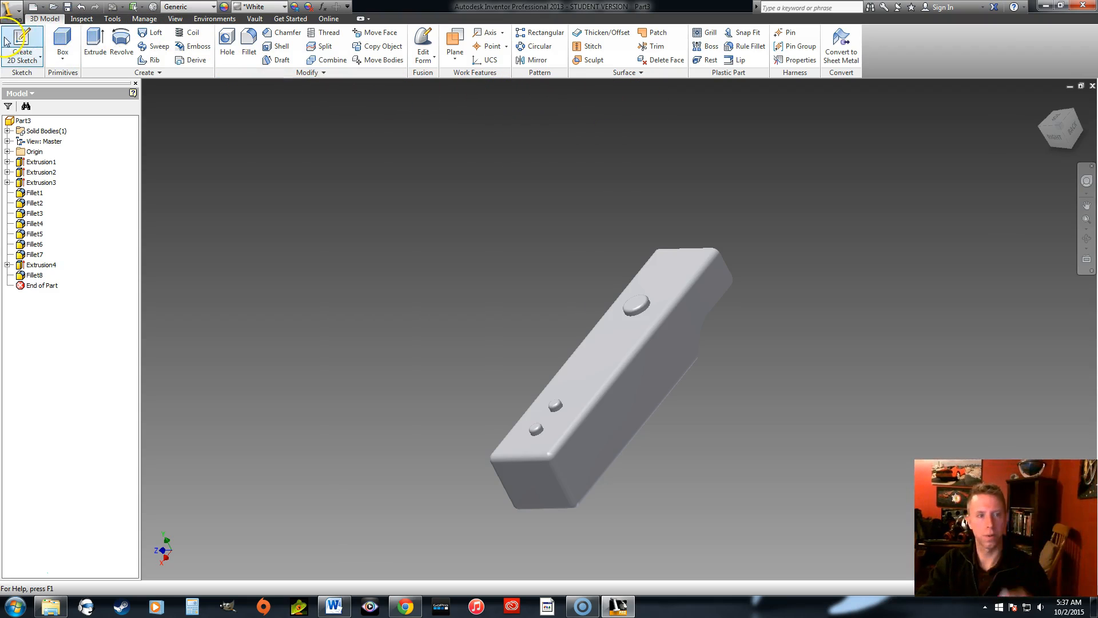
{"action": "left_click", "coordinate": [668, 263]}
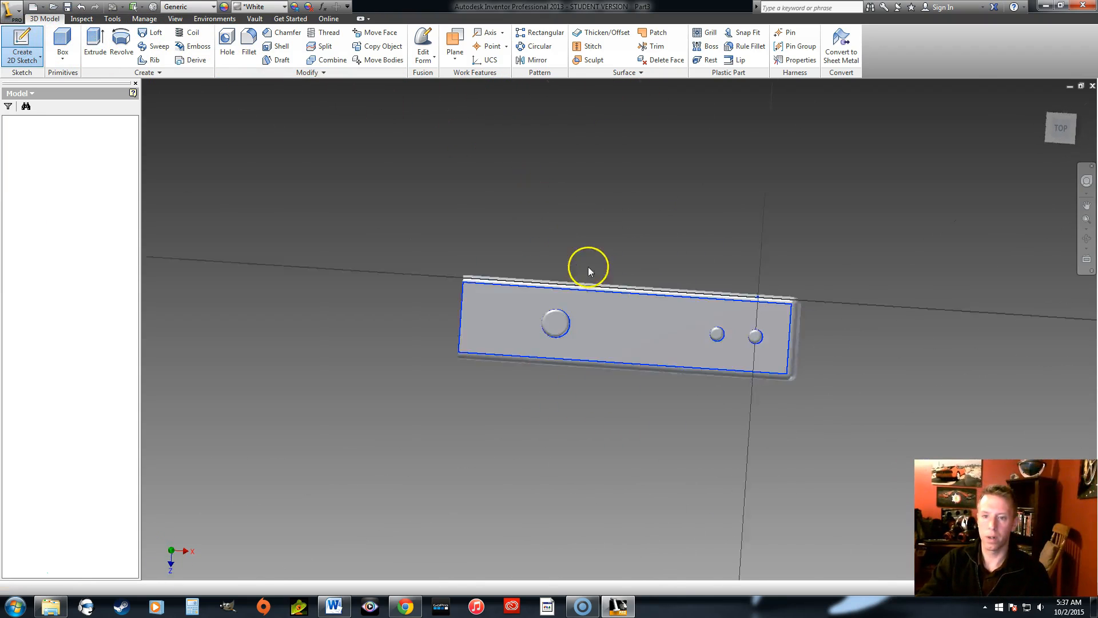
{"action": "scroll", "coordinate": [512, 289], "scroll_direction": "down", "scroll_amount": 5}
{"action": "left_click", "coordinate": [98, 39]}
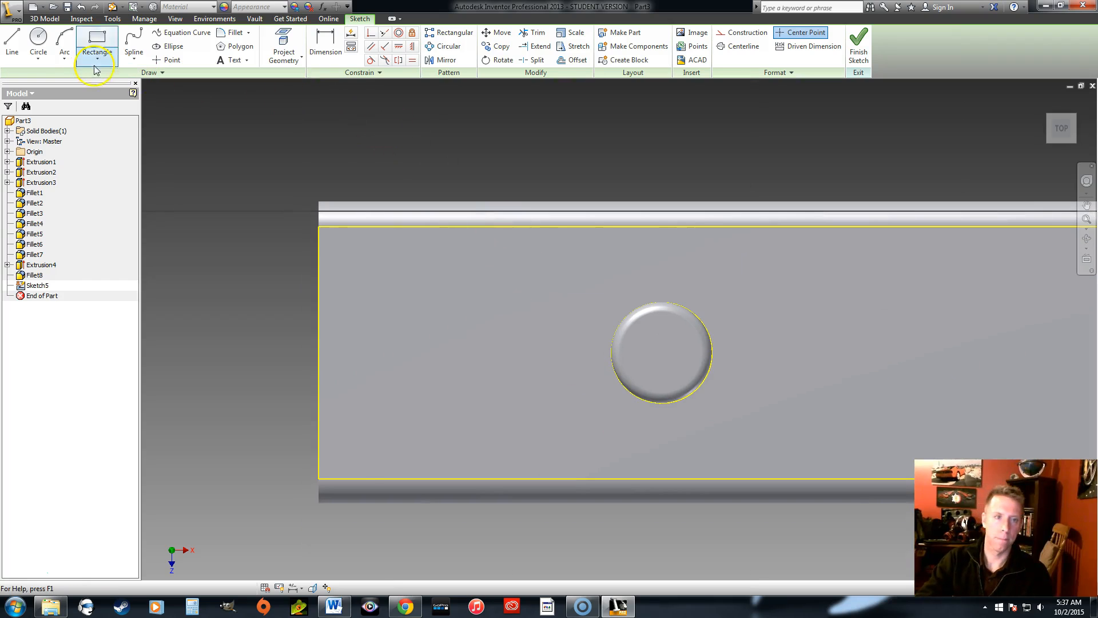
{"action": "left_click", "coordinate": [350, 327]}
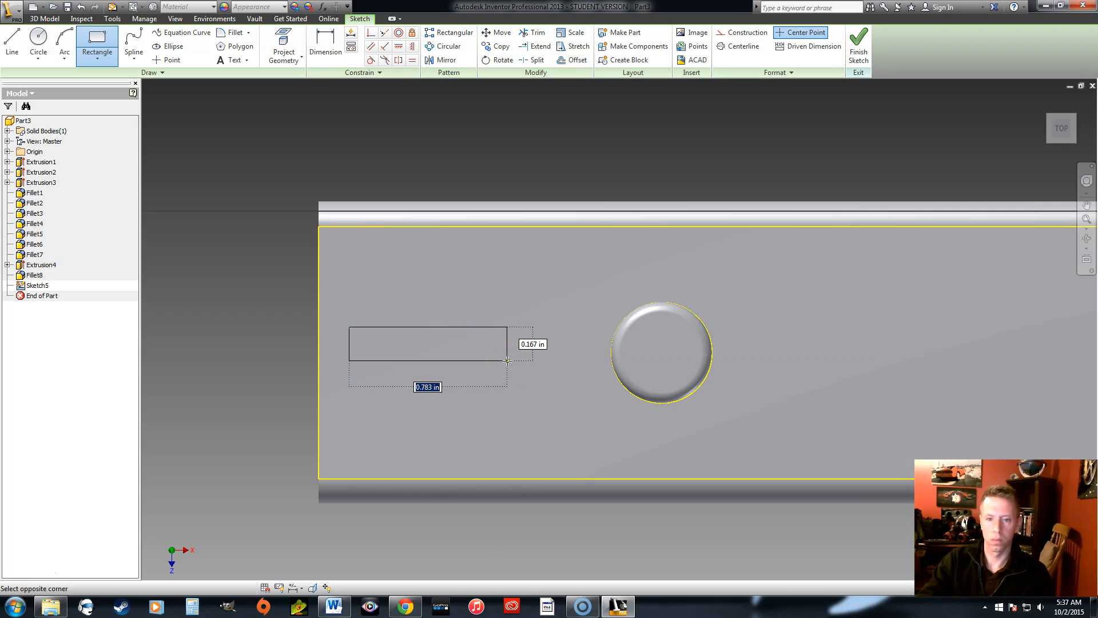
{"action": "left_click", "coordinate": [507, 361]}
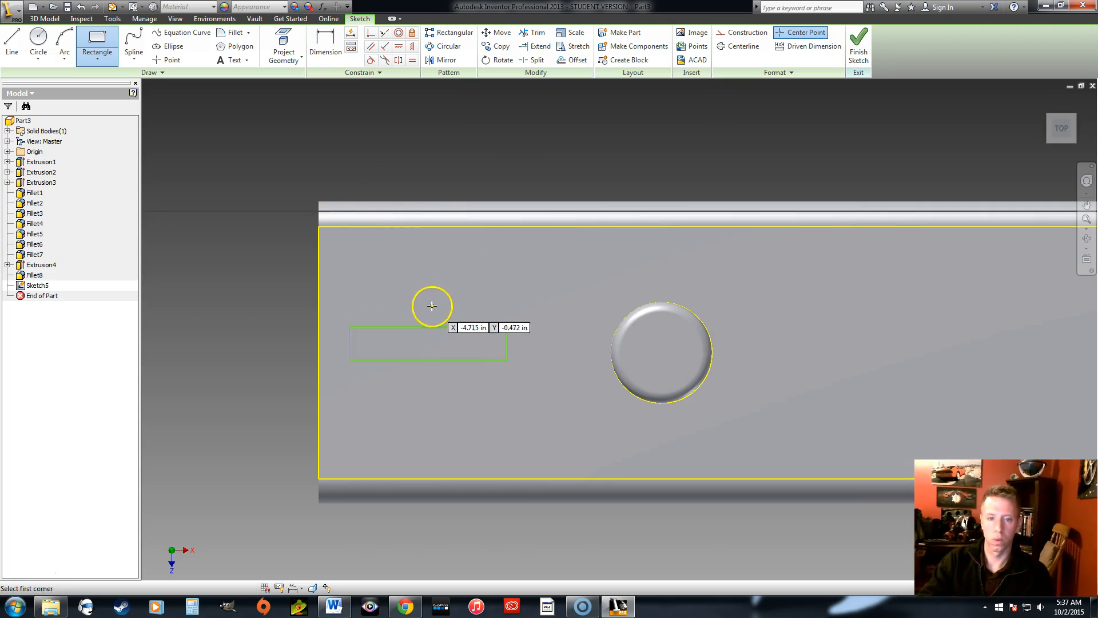
{"action": "left_click", "coordinate": [409, 267]}
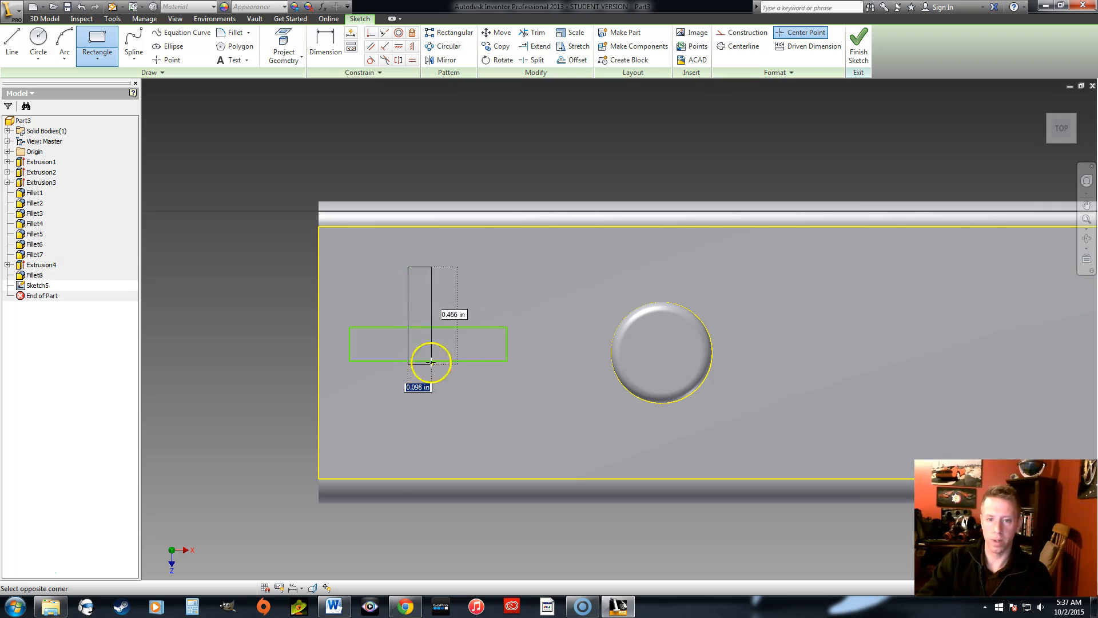
{"action": "left_click", "coordinate": [453, 422]}
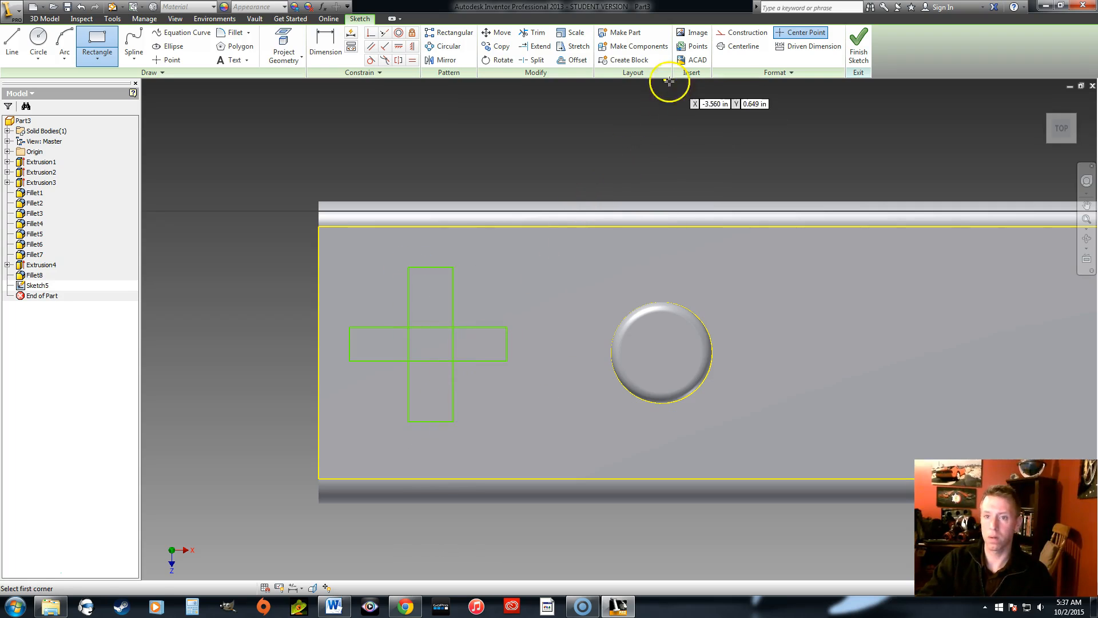
Trim the four inner line segments where the two rectangles overlap, leaving a single cross outline
{"action": "left_click", "coordinate": [532, 32]}
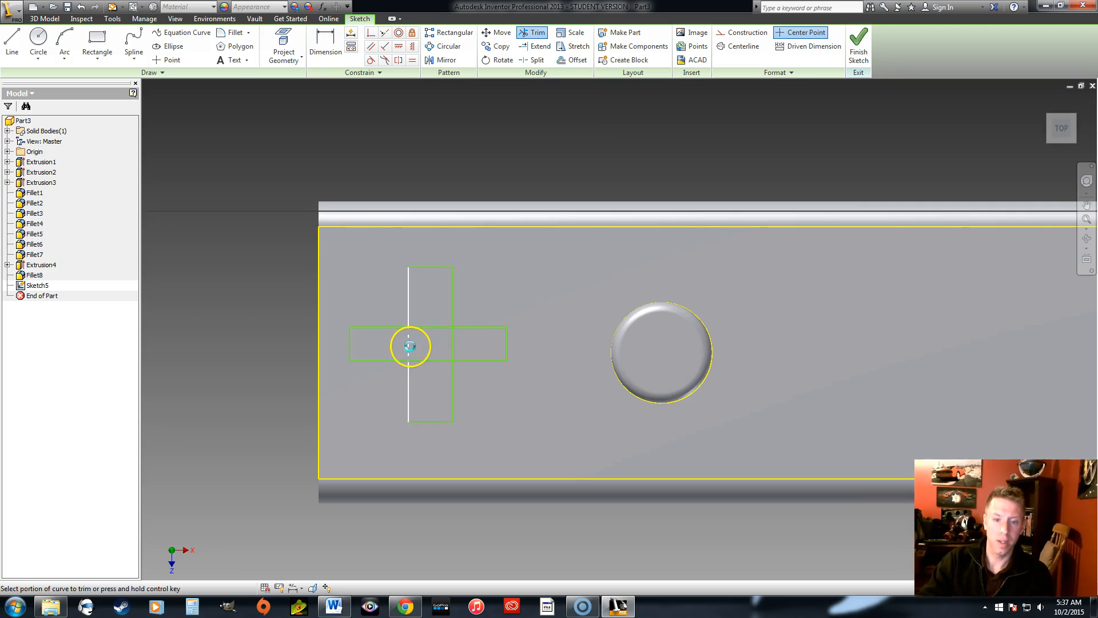
{"action": "left_click", "coordinate": [452, 342]}
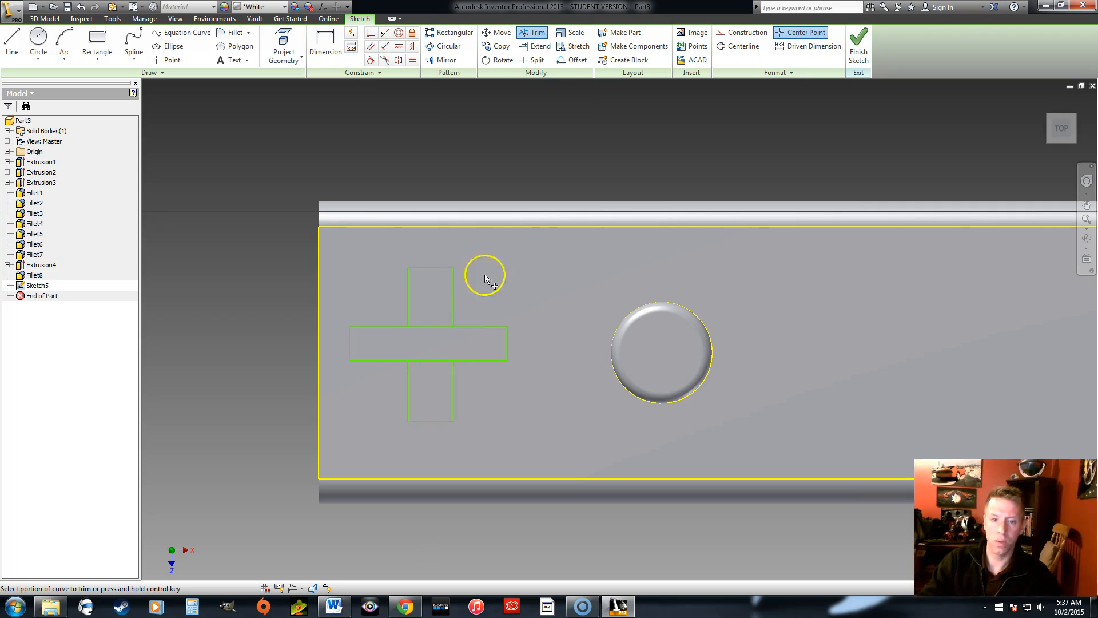
{"action": "left_click", "coordinate": [538, 34]}
{"action": "left_click", "coordinate": [413, 327]}
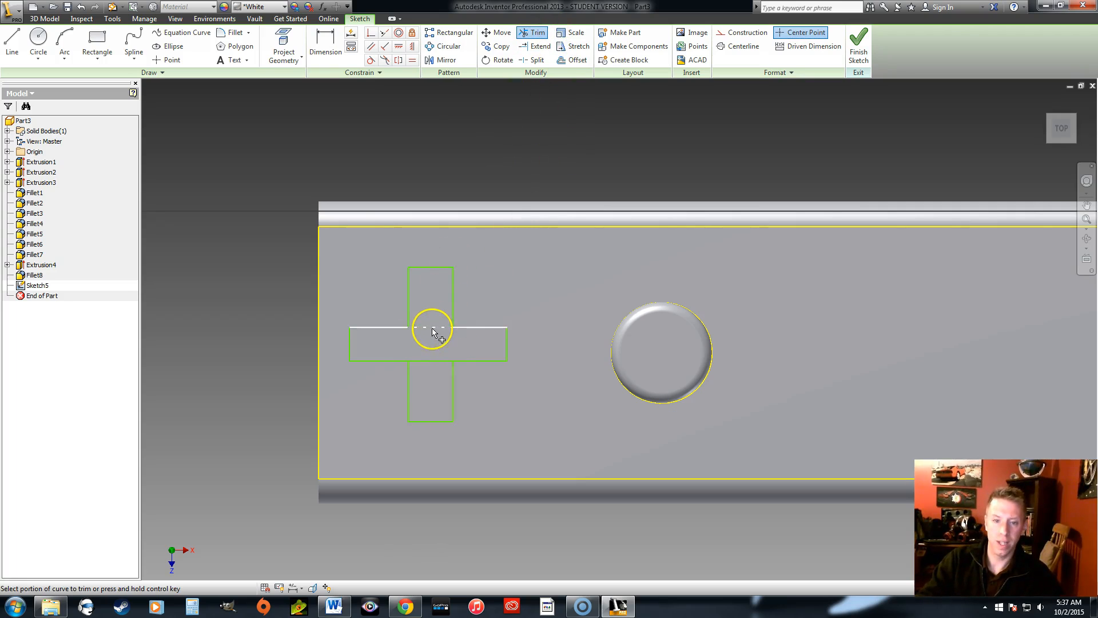
{"action": "left_click", "coordinate": [433, 361]}
Finish the sketch and extrude the cross profile upward by 1/8 in as a joined raised pad
{"action": "left_click", "coordinate": [863, 50]}
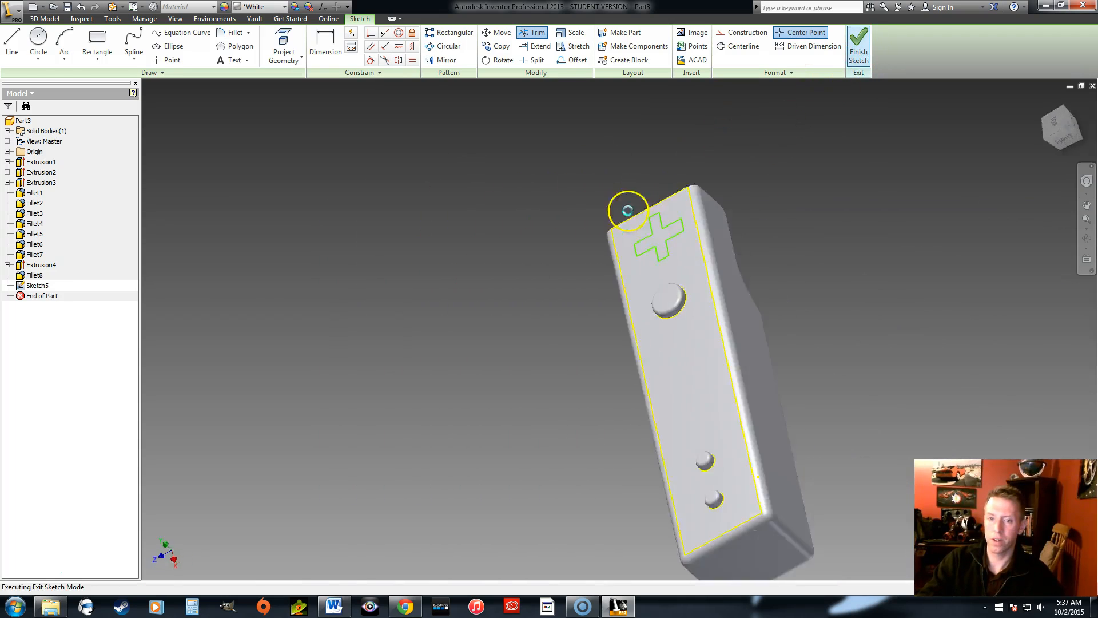
{"action": "left_click_drag", "start_coordinate": [718, 280], "coordinate": [710, 314]}
{"action": "left_click", "coordinate": [95, 45]}
{"action": "left_click", "coordinate": [593, 279]}
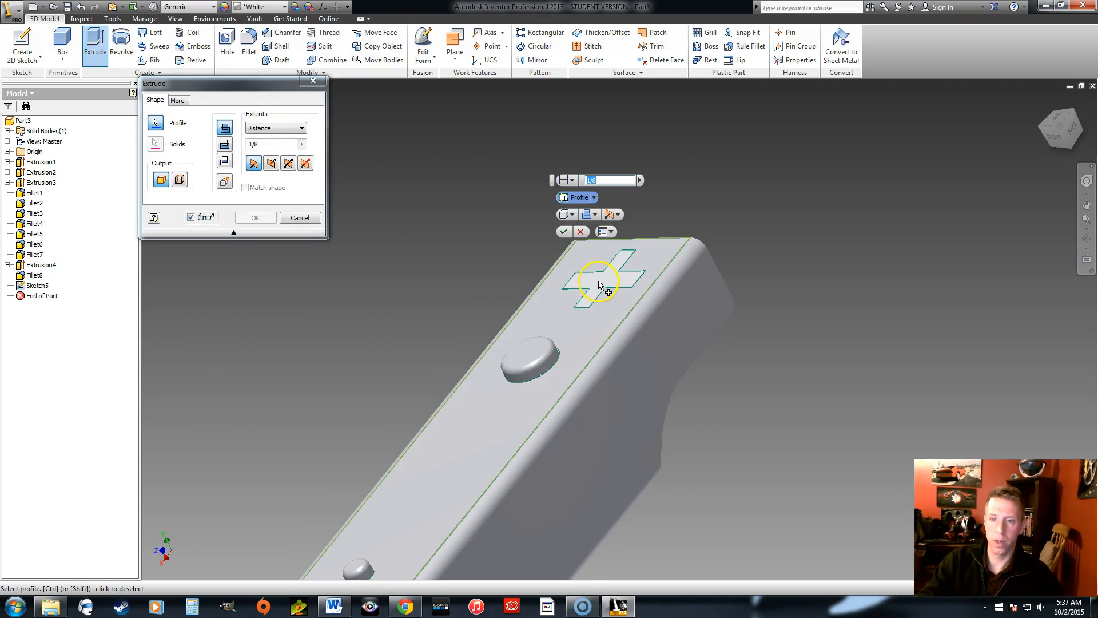
{"action": "left_click", "coordinate": [565, 232]}
{"action": "scroll", "coordinate": [545, 237], "scroll_direction": "down", "scroll_amount": 3}
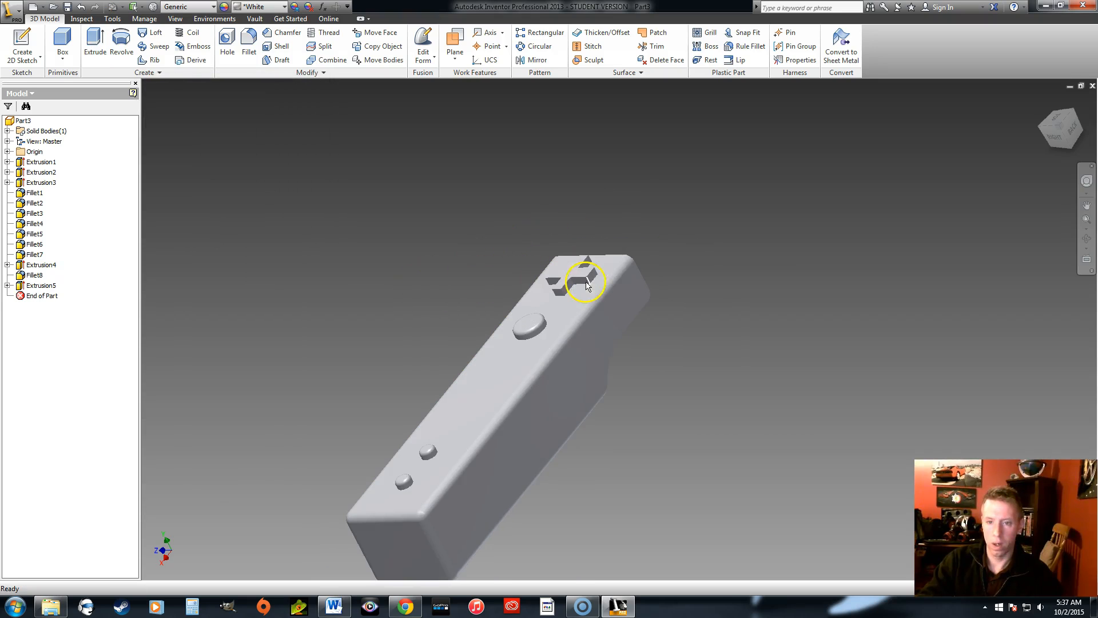
Start a sketch on the peg-end face and draw a downward-bulging three-point arc, about 0.8 in radius, spanning beyond both sides to the block's underside
{"action": "left_click_drag", "start_coordinate": [1059, 140], "coordinate": [467, 140]}
{"action": "left_click", "coordinate": [22, 44]}
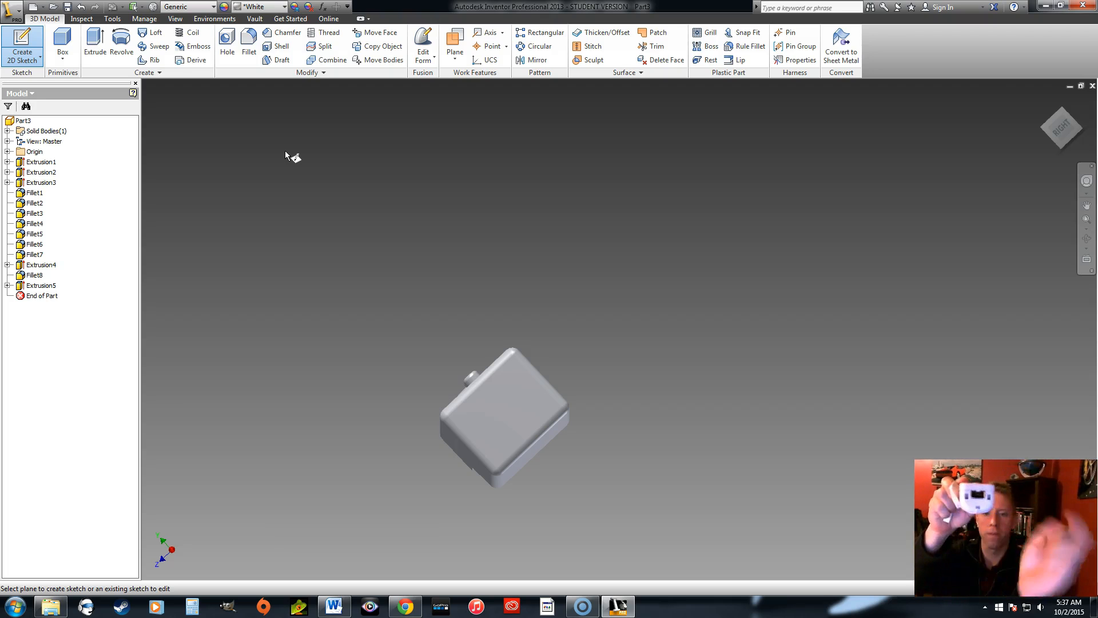
{"action": "left_click", "coordinate": [939, 295]}
{"action": "mouse_move", "coordinate": [1060, 140]}
{"action": "left_mouse_down"}
{"action": "mouse_move", "coordinate": [1062, 125]}
{"action": "mouse_move", "coordinate": [1069, 176]}
{"action": "mouse_move", "coordinate": [1079, 135]}
{"action": "left_mouse_up"}
{"action": "left_click", "coordinate": [521, 416]}
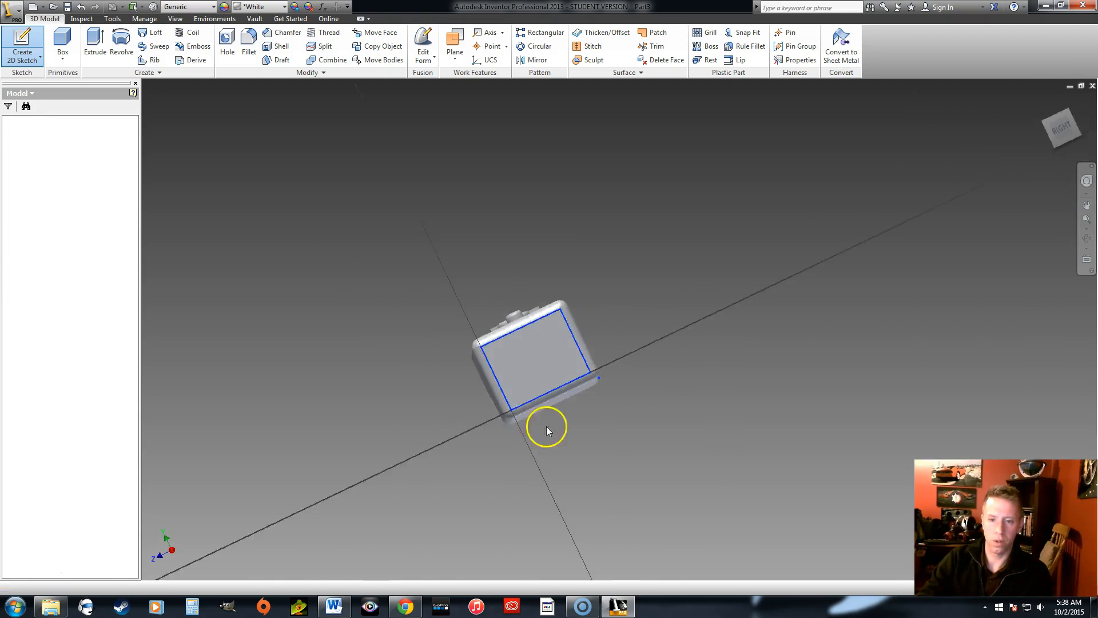
{"action": "left_click", "coordinate": [66, 42]}
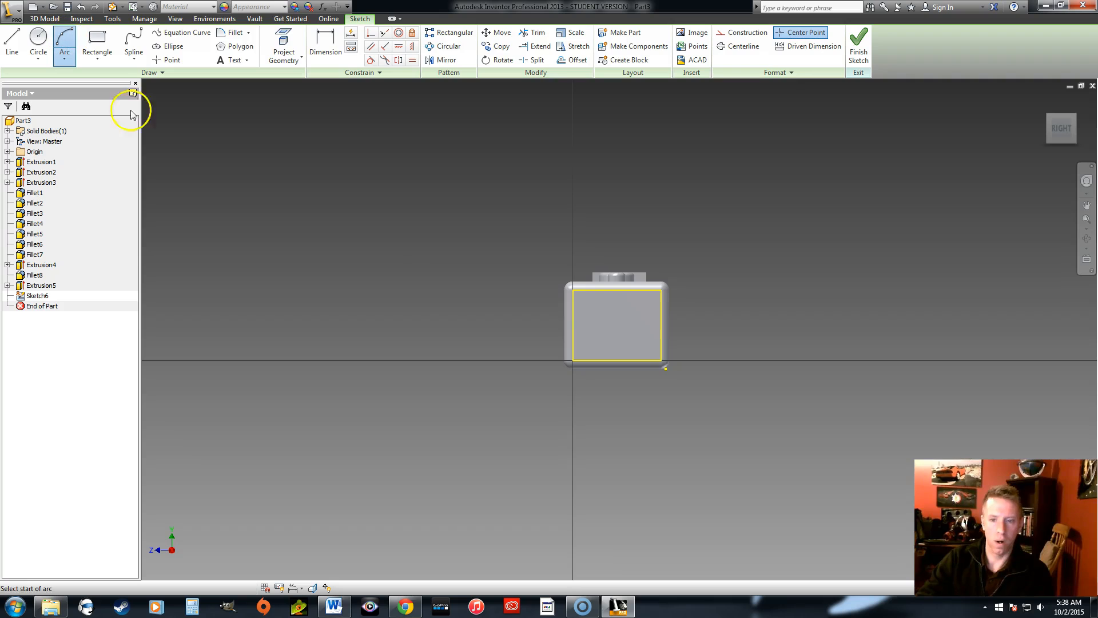
{"action": "left_click", "coordinate": [559, 326]}
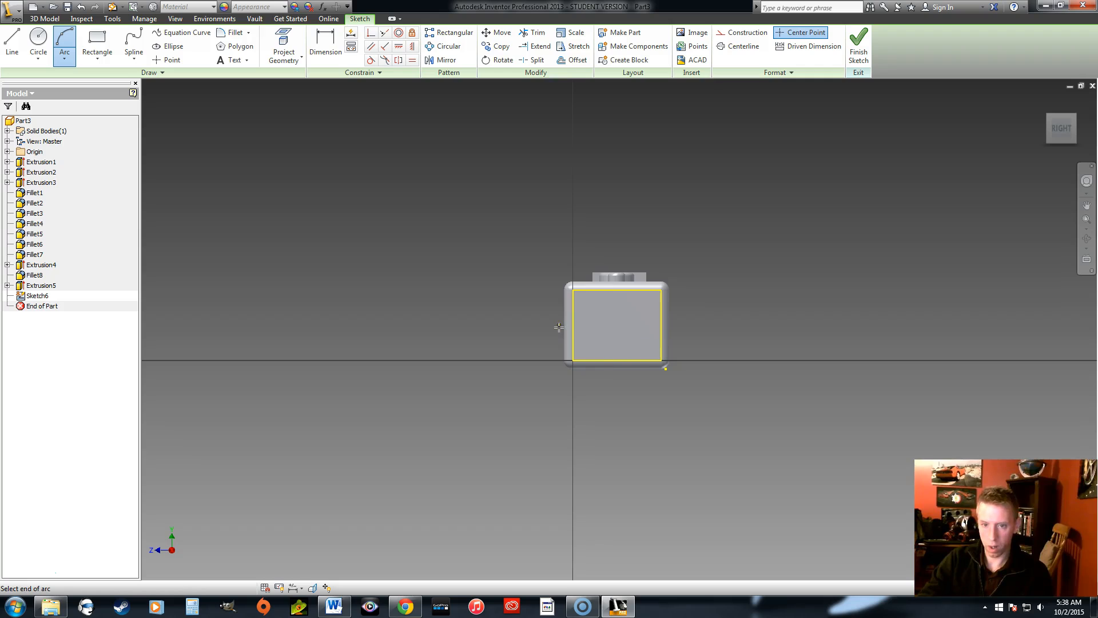
{"action": "left_click", "coordinate": [673, 323]}
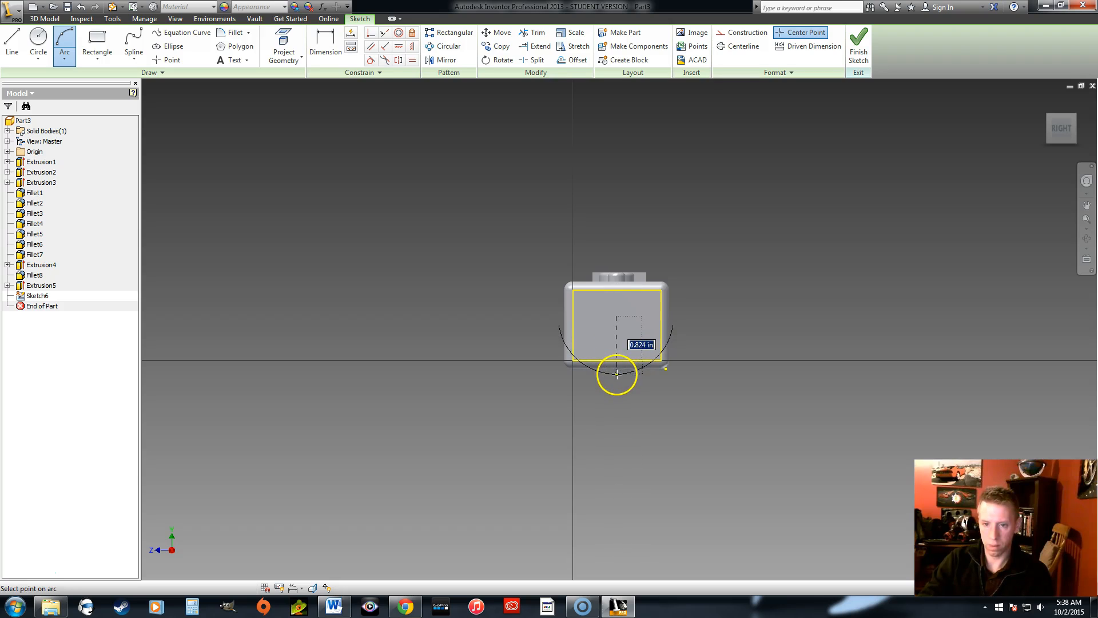
{"action": "left_click", "coordinate": [617, 367]}
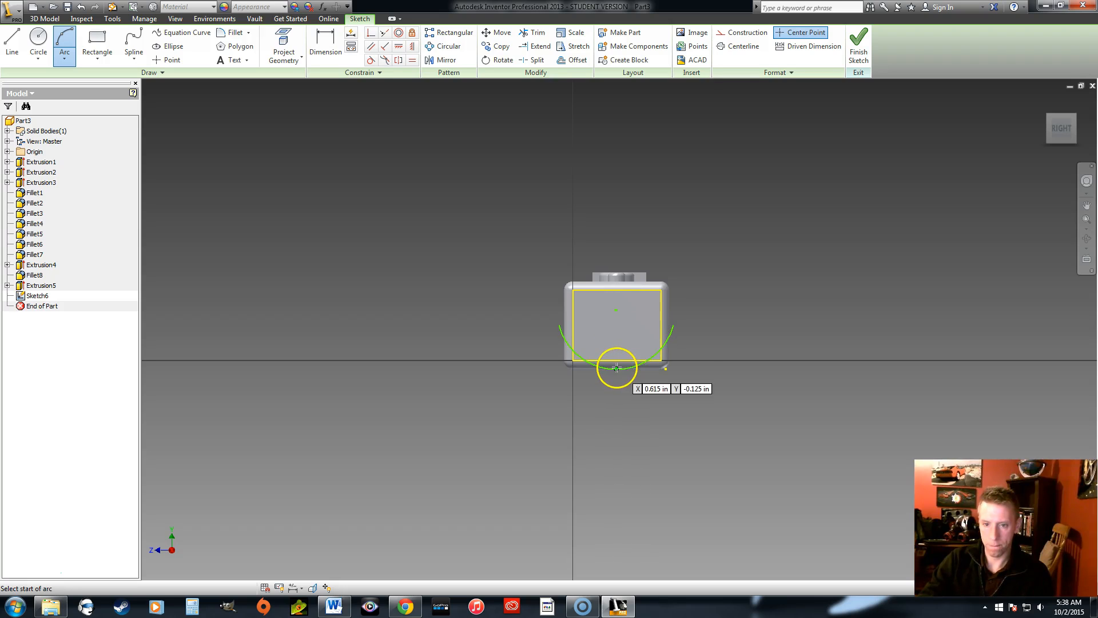
Draw a chain of connected lines around the outside and underside of the block, from one arc end towards the other
{"action": "left_click", "coordinate": [13, 39]}
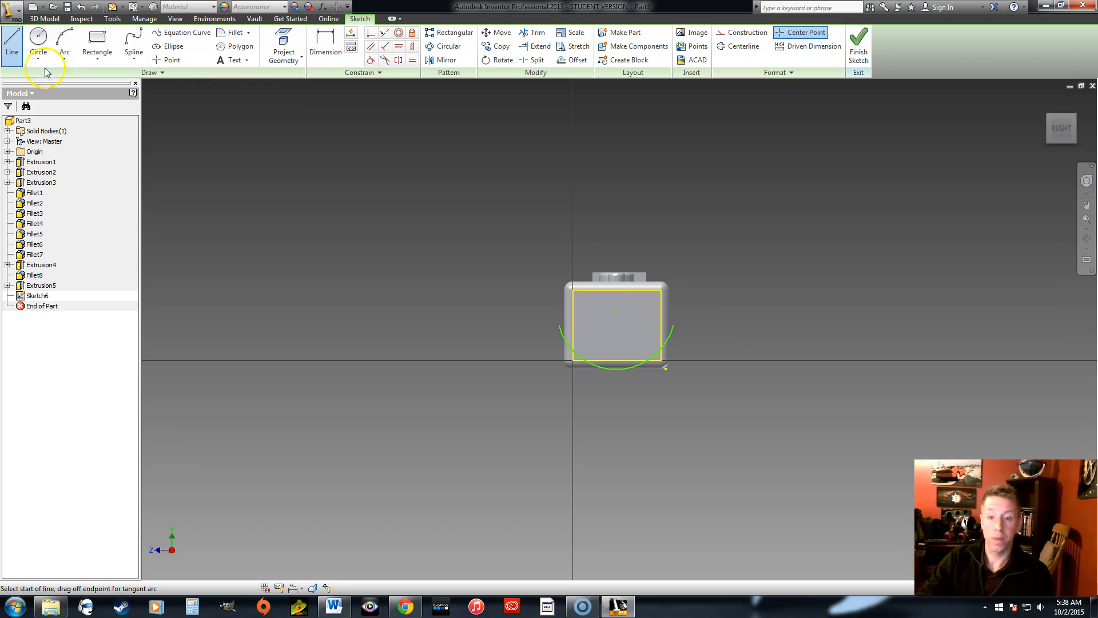
{"action": "left_click", "coordinate": [559, 327]}
{"action": "left_click", "coordinate": [541, 361]}
{"action": "left_click", "coordinate": [573, 417]}
{"action": "left_click", "coordinate": [695, 414]}
{"action": "left_click", "coordinate": [734, 360]}
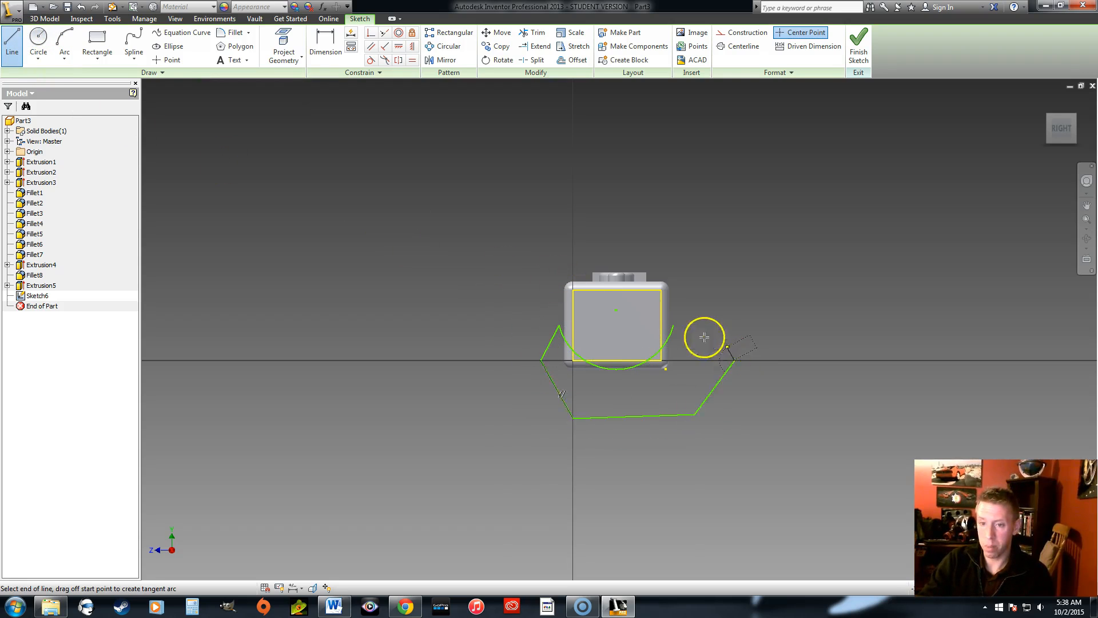
{"action": "left_click", "coordinate": [673, 324]}
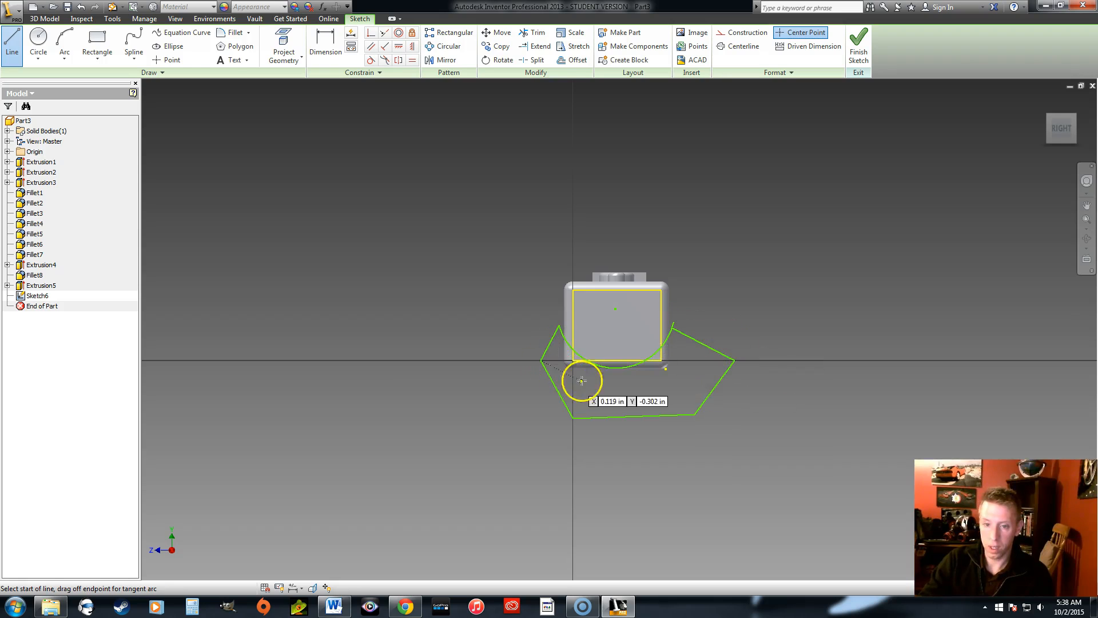
Delete the last line that misses the arc's endpoint and redraw it to that endpoint, closing the profile around the block's underside
{"action": "scroll", "coordinate": [682, 333], "scroll_direction": "up", "scroll_amount": 5}
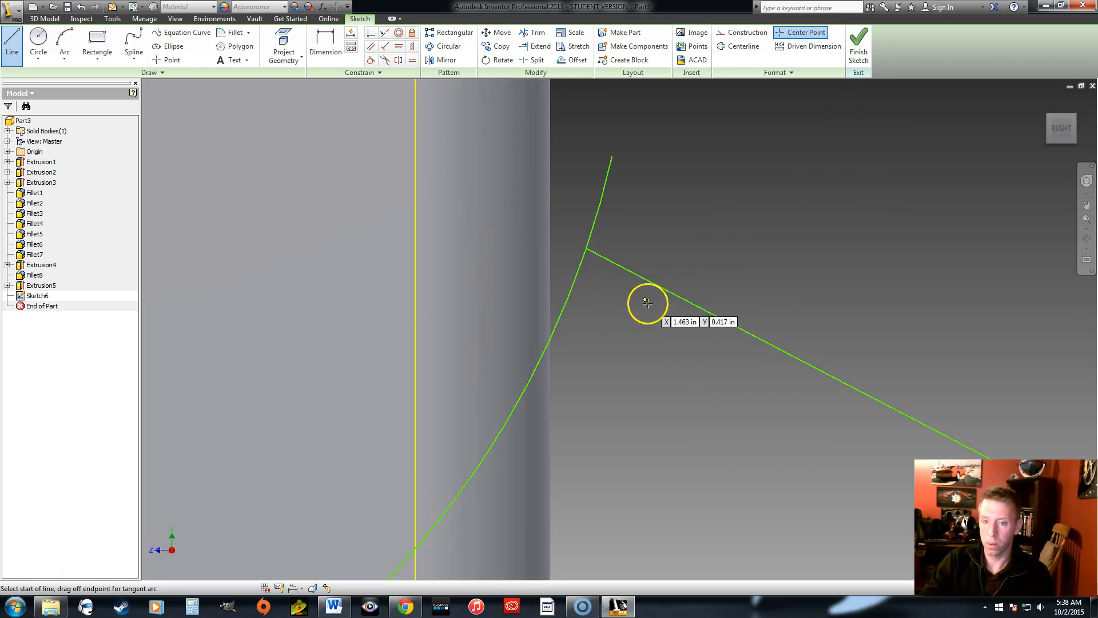
{"action": "scroll", "coordinate": [604, 254], "scroll_direction": "down", "scroll_amount": 5}
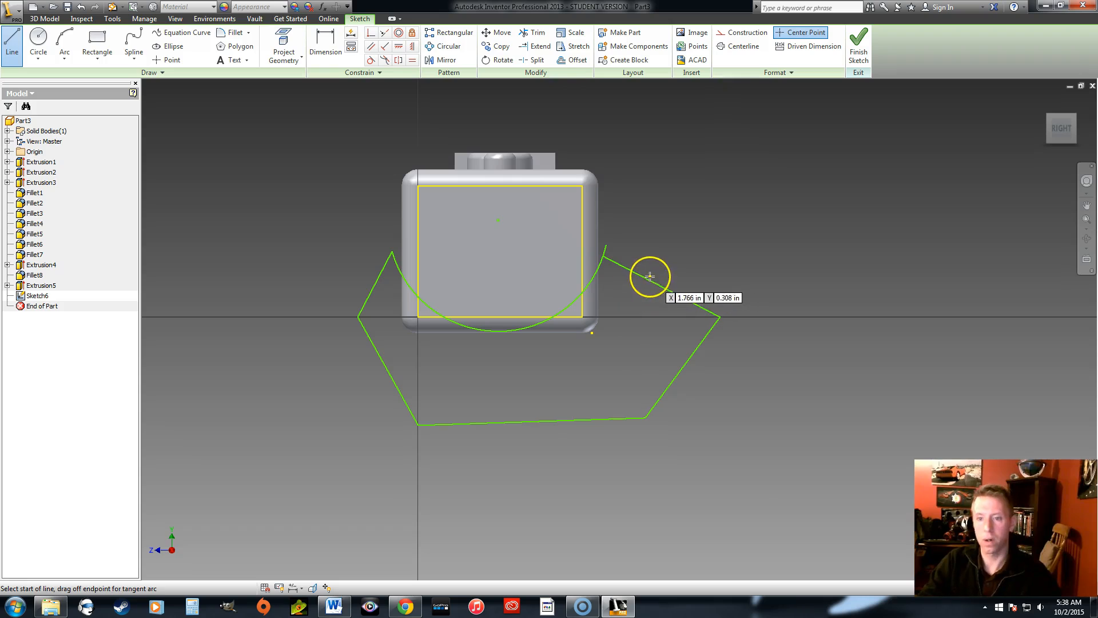
{"action": "key", "text": "Escape"}
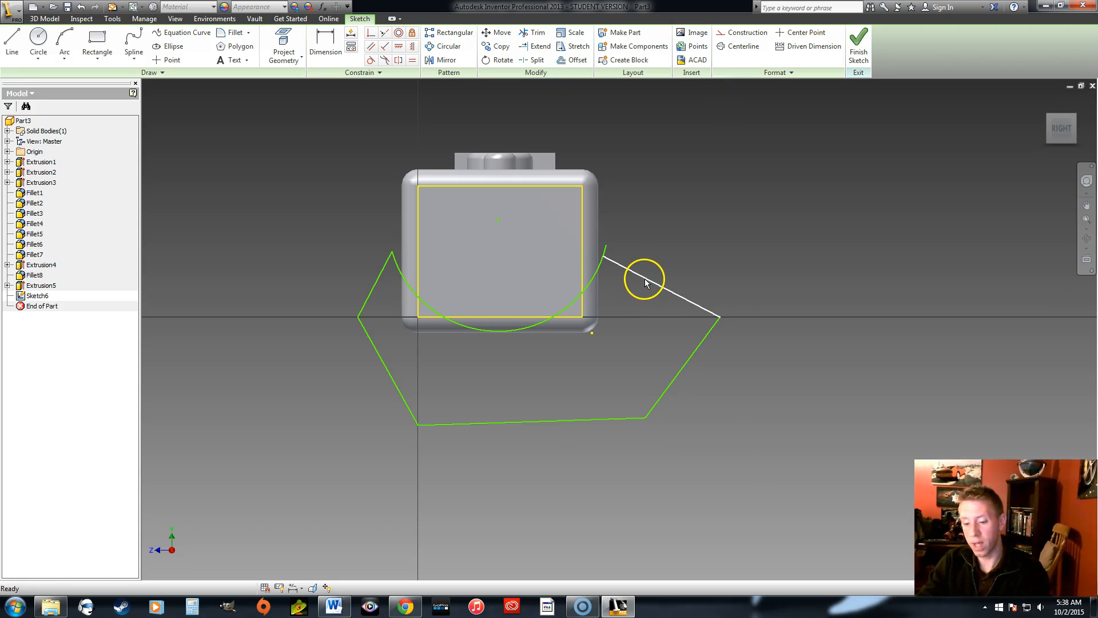
{"action": "left_click", "coordinate": [647, 279]}
{"action": "key", "text": "Delete"}
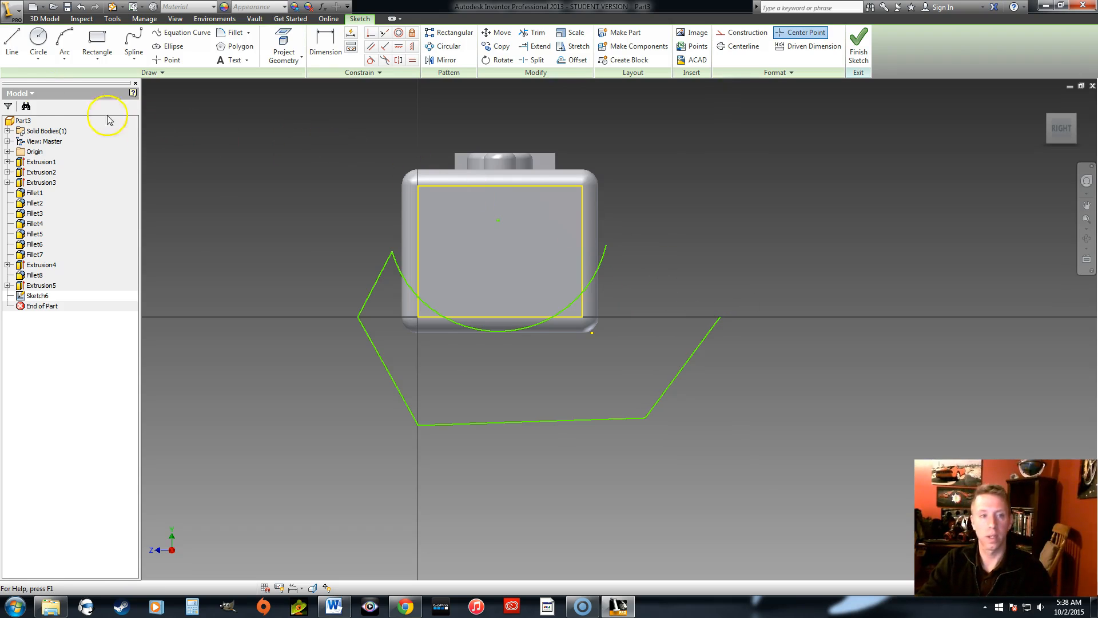
{"action": "left_click", "coordinate": [12, 42]}
{"action": "left_click", "coordinate": [721, 317]}
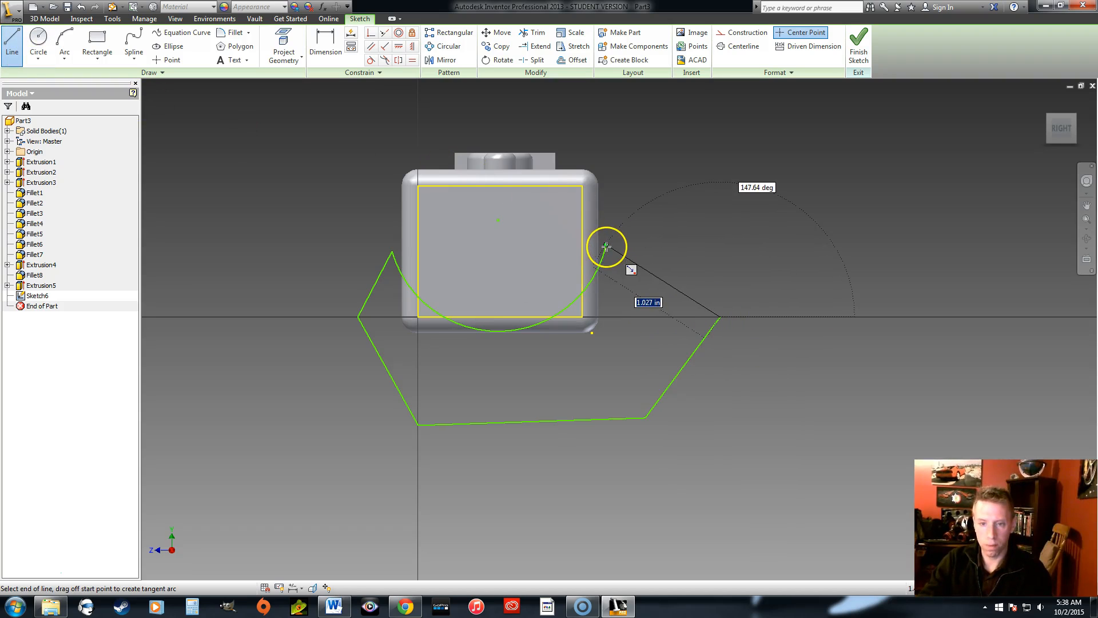
Finish the sketch and extrude the region outside the arc as a cut along the block's full length, rounding its underside
{"action": "left_click", "coordinate": [859, 49]}
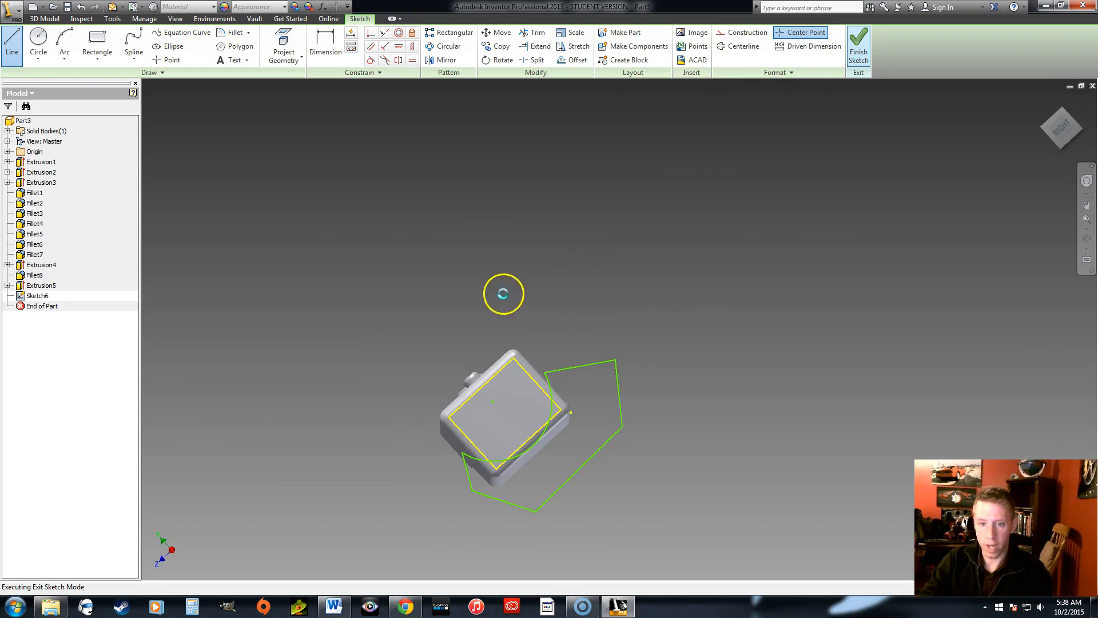
{"action": "left_click", "coordinate": [95, 41]}
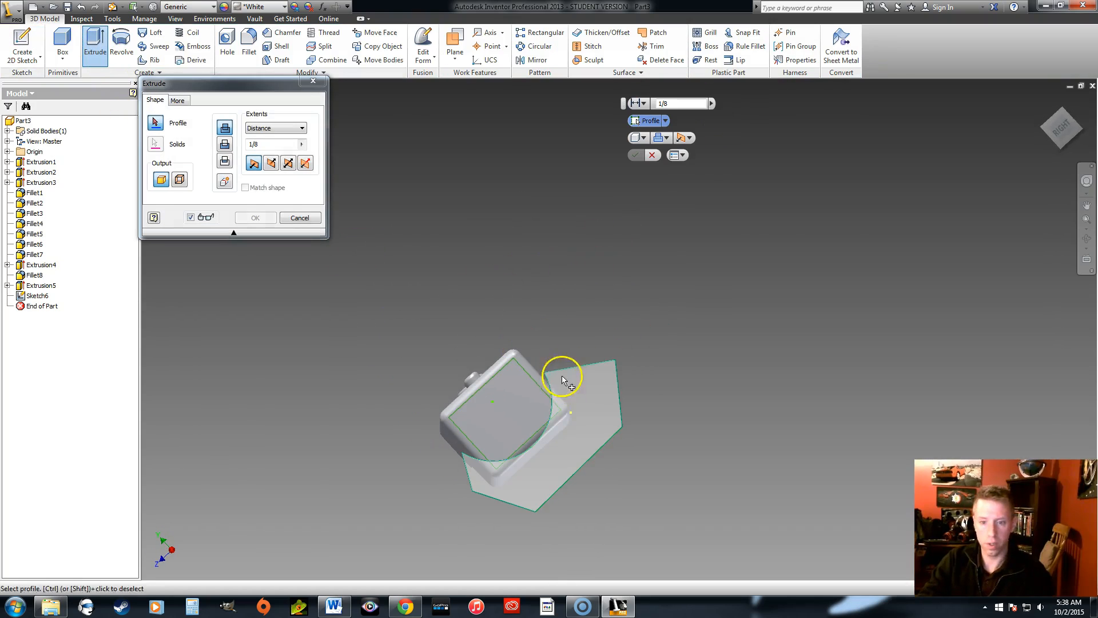
{"action": "left_click", "coordinate": [569, 417]}
{"action": "left_click", "coordinate": [597, 370]}
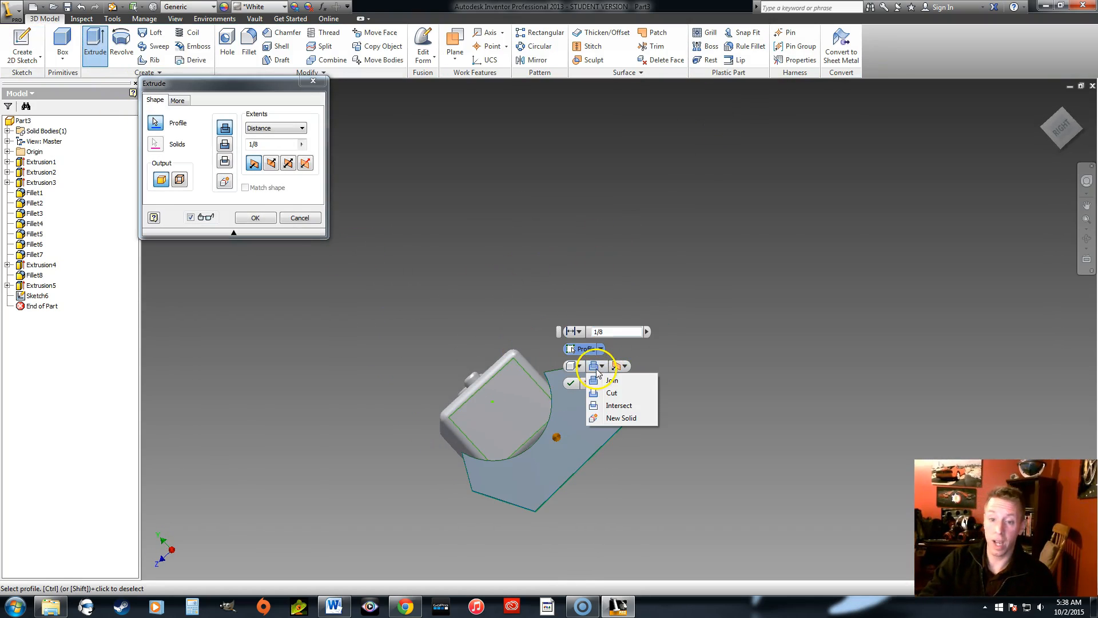
{"action": "left_click", "coordinate": [611, 393]}
{"action": "left_click", "coordinate": [607, 331]}
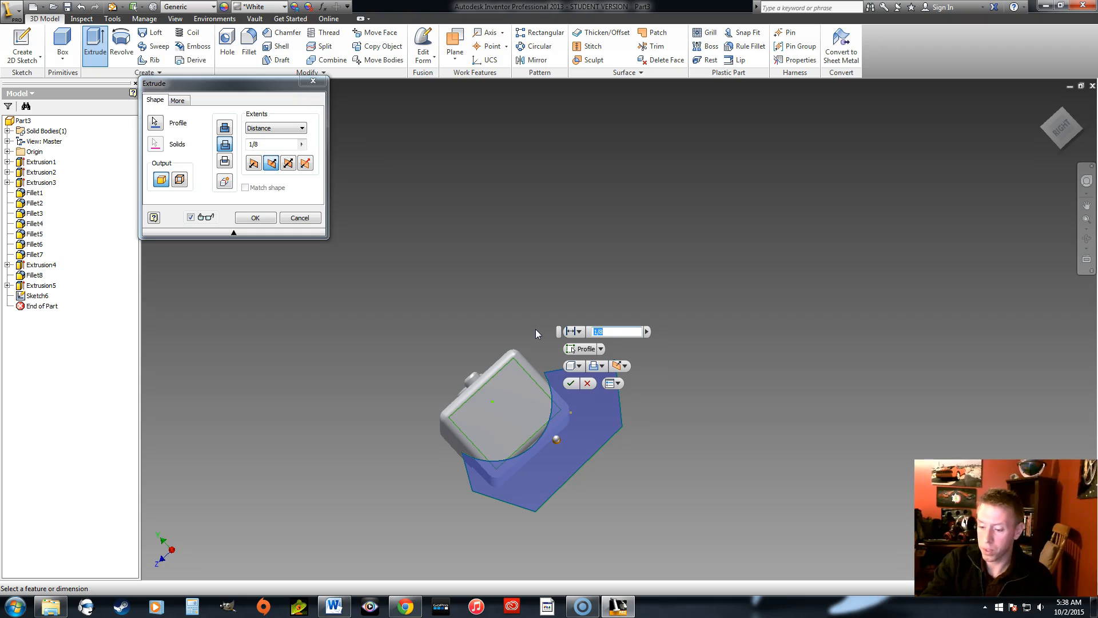
{"action": "type", "text": "1"}
{"action": "key", "text": "Return"}
{"action": "left_click", "coordinate": [675, 304]}
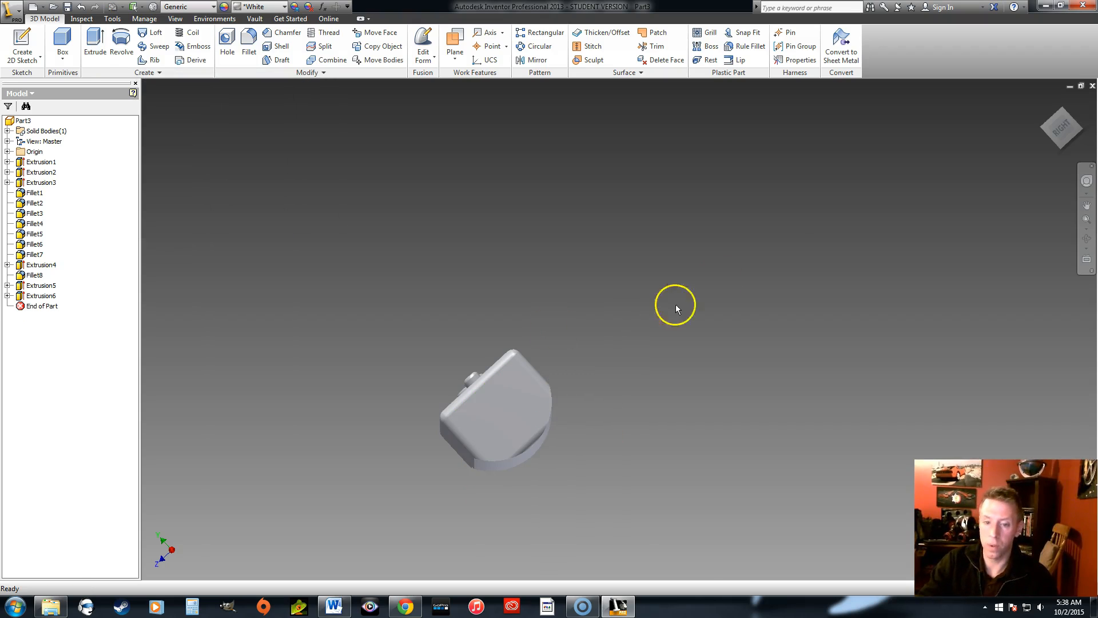
{"action": "mouse_move", "coordinate": [1079, 127]}
{"action": "left_mouse_down"}
{"action": "mouse_move", "coordinate": [1015, 157]}
{"action": "mouse_move", "coordinate": [1001, 196]}
{"action": "mouse_move", "coordinate": [1059, 183]}
{"action": "left_mouse_up"}
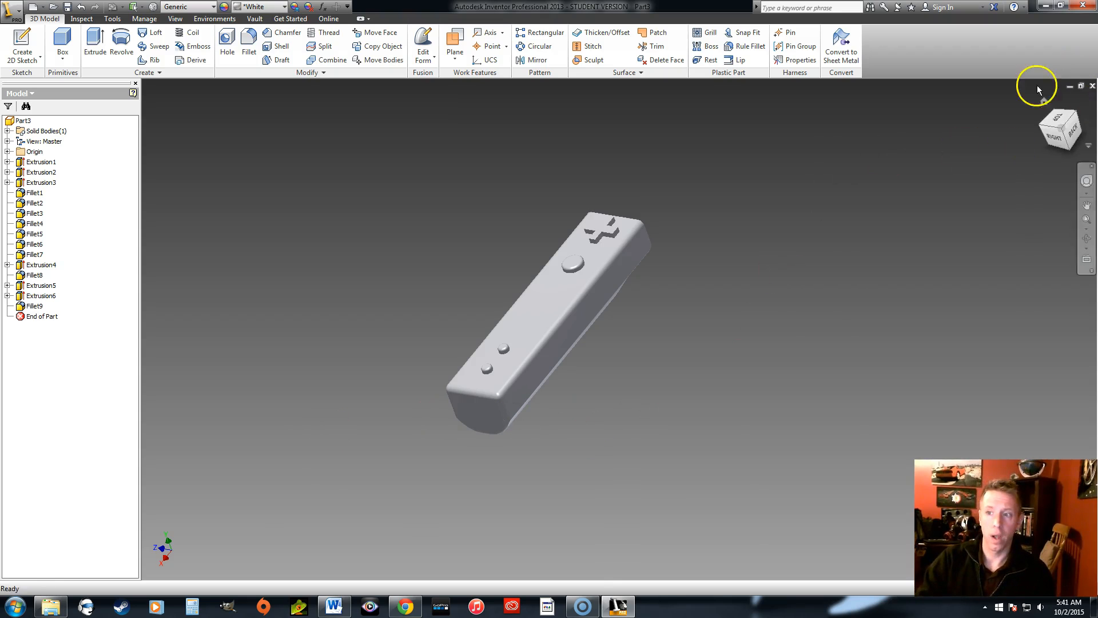
{"action": "mouse_move", "coordinate": [1057, 131]}
{"action": "left_mouse_down"}
{"action": "mouse_move", "coordinate": [860, 203]}
{"action": "mouse_move", "coordinate": [843, 181]}
{"action": "mouse_move", "coordinate": [971, 100]}
{"action": "mouse_move", "coordinate": [731, 203]}
{"action": "left_mouse_up"}
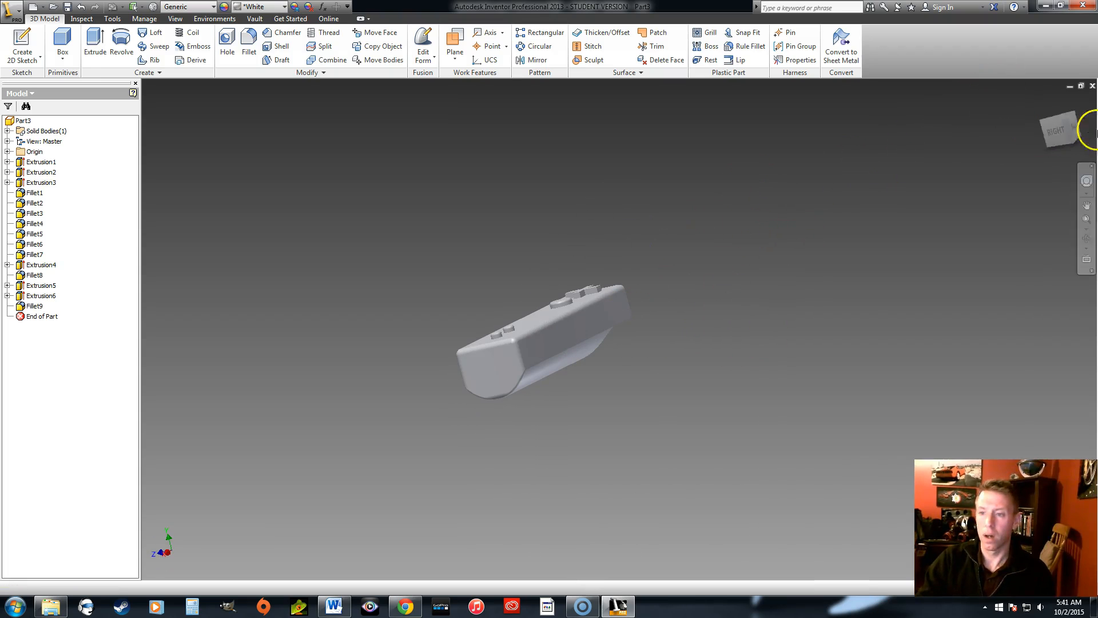
{"action": "mouse_move", "coordinate": [1064, 124]}
{"action": "left_mouse_down"}
{"action": "mouse_move", "coordinate": [1027, 118]}
{"action": "mouse_move", "coordinate": [999, 52]}
{"action": "mouse_move", "coordinate": [1012, 174]}
{"action": "left_mouse_up"}
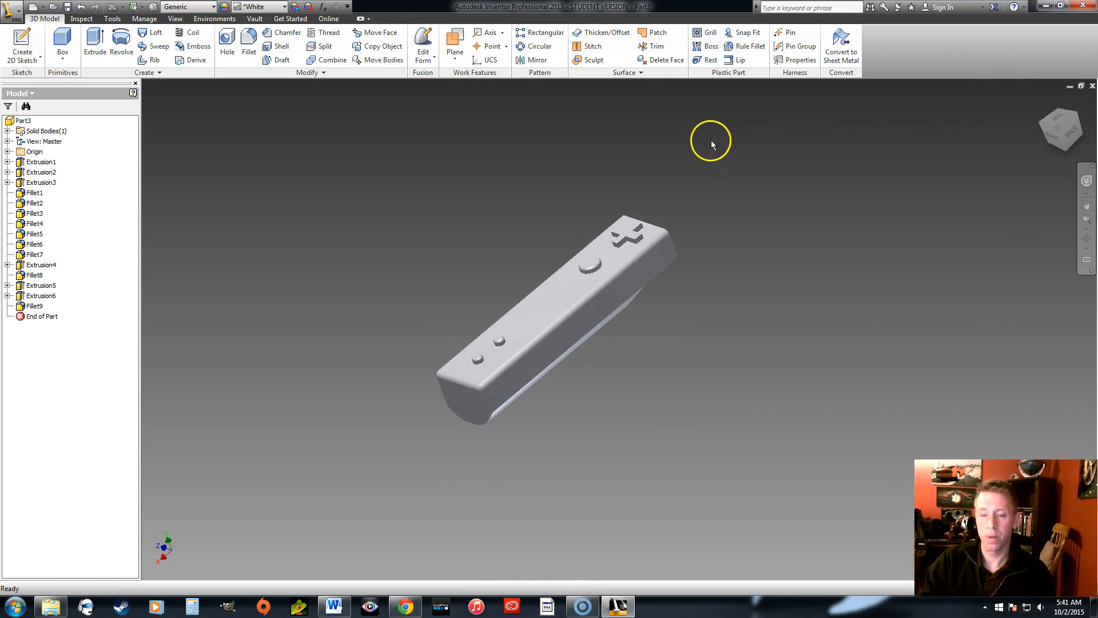